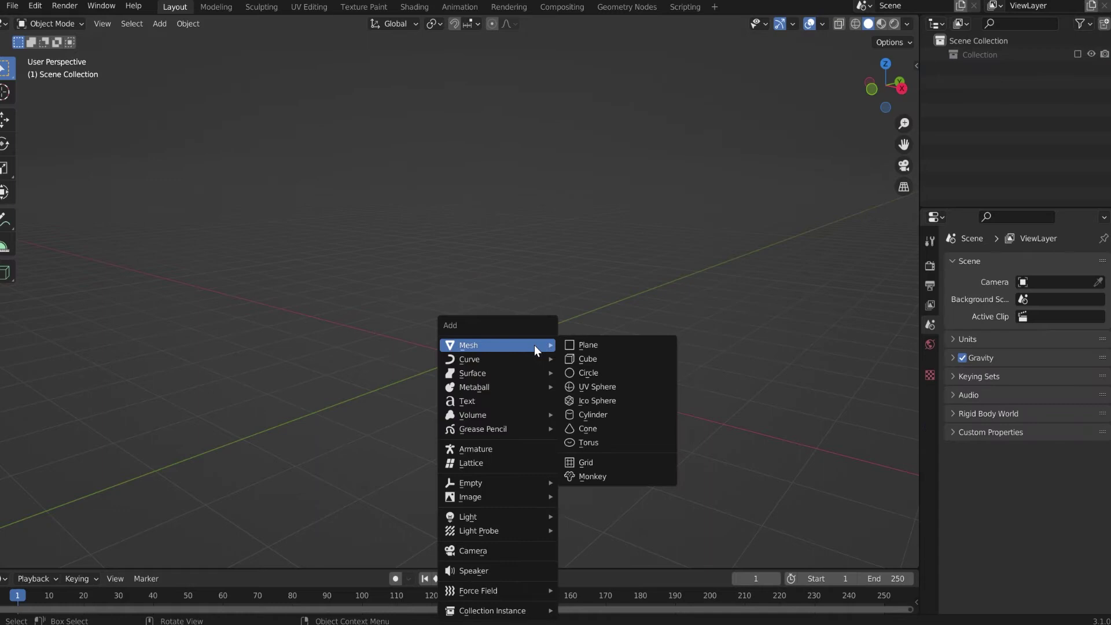
- Add a cylinder and scale it down in X and Y only into a slim upright tube, keeping its height
click(593, 415)
key(s)
key(shift+z)
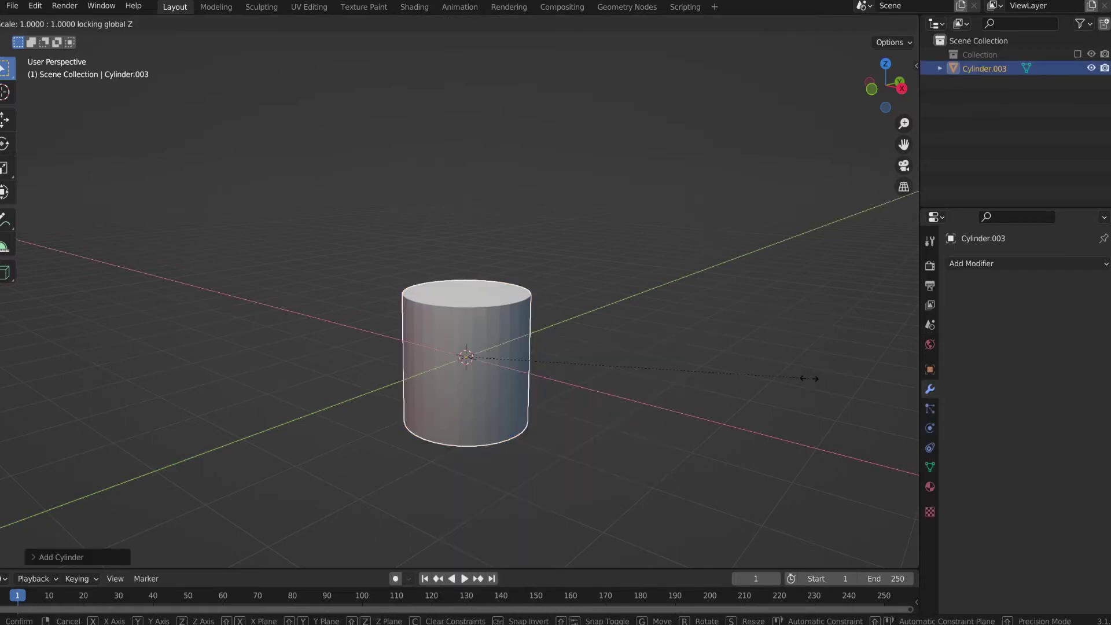
click(528, 367)
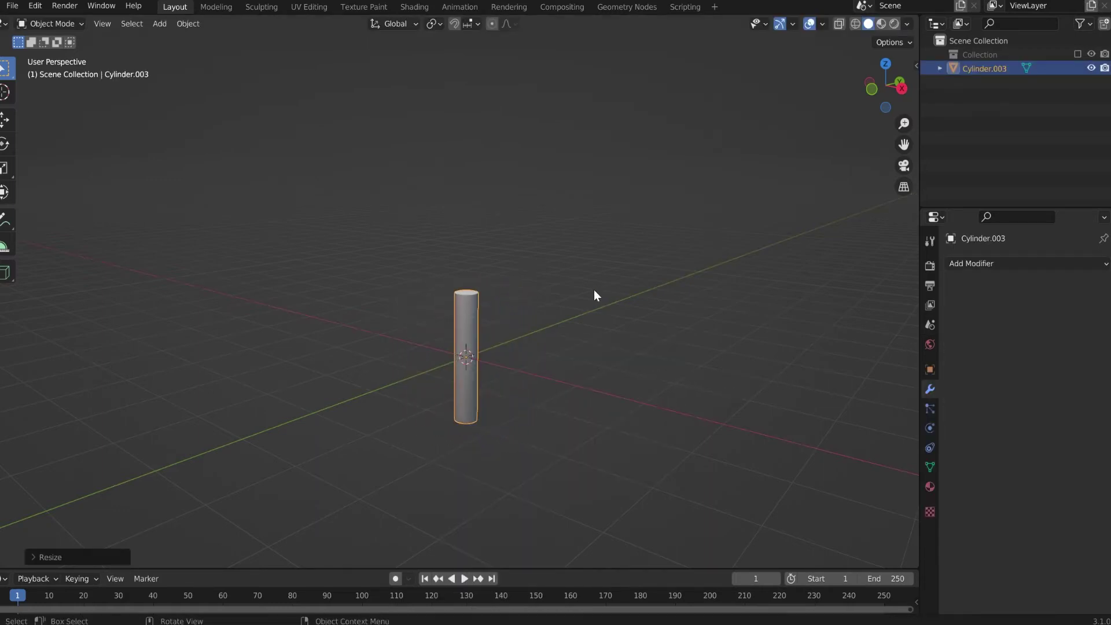
- Extrude the cylinder's top face in place and scale it inward to leave a narrow outer rim
key(Tab)
key(3)
key(alt+a)
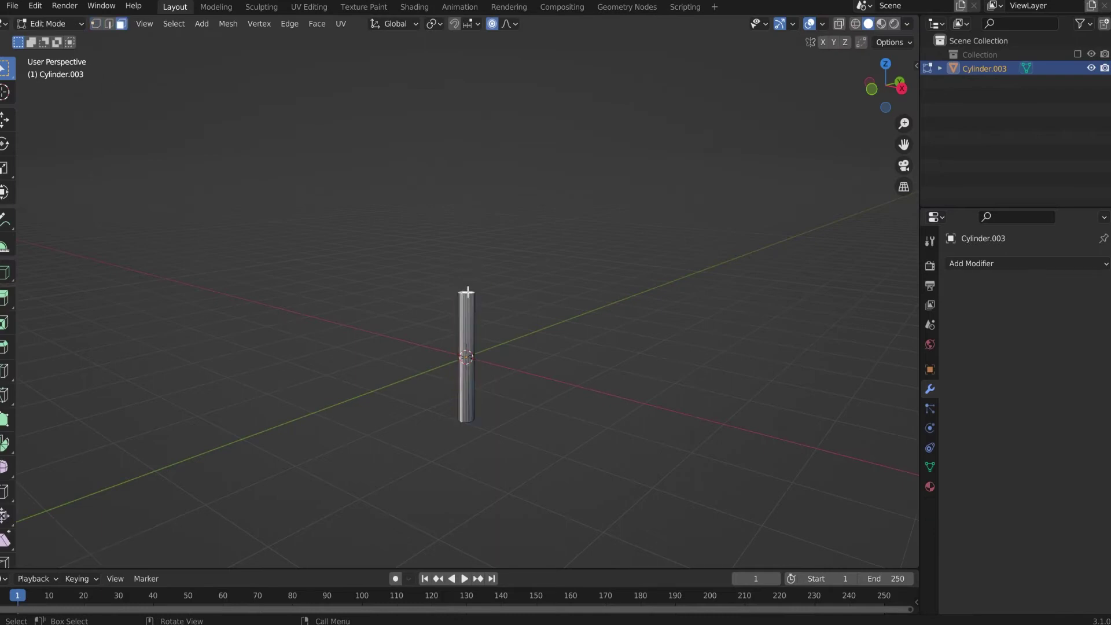
click(467, 287)
scroll(471, 287, up, 6)
key(e)
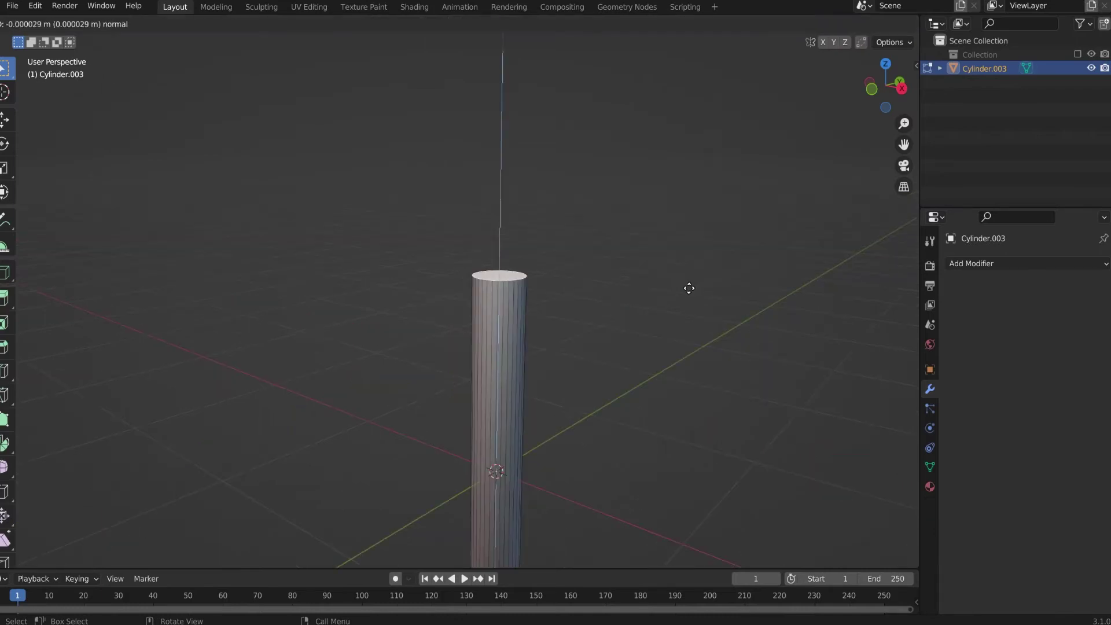
right_click(689, 289)
key(s)
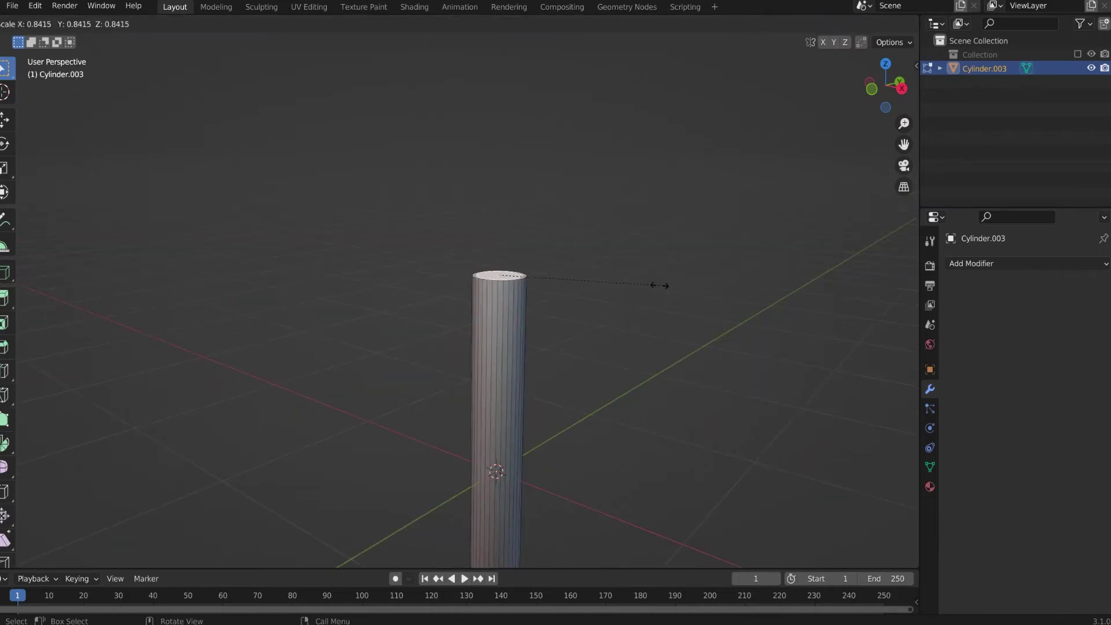
click(660, 285)
- Extrude the inner top face down into the cylinder to form a shallow recess
key(e)
key(z)
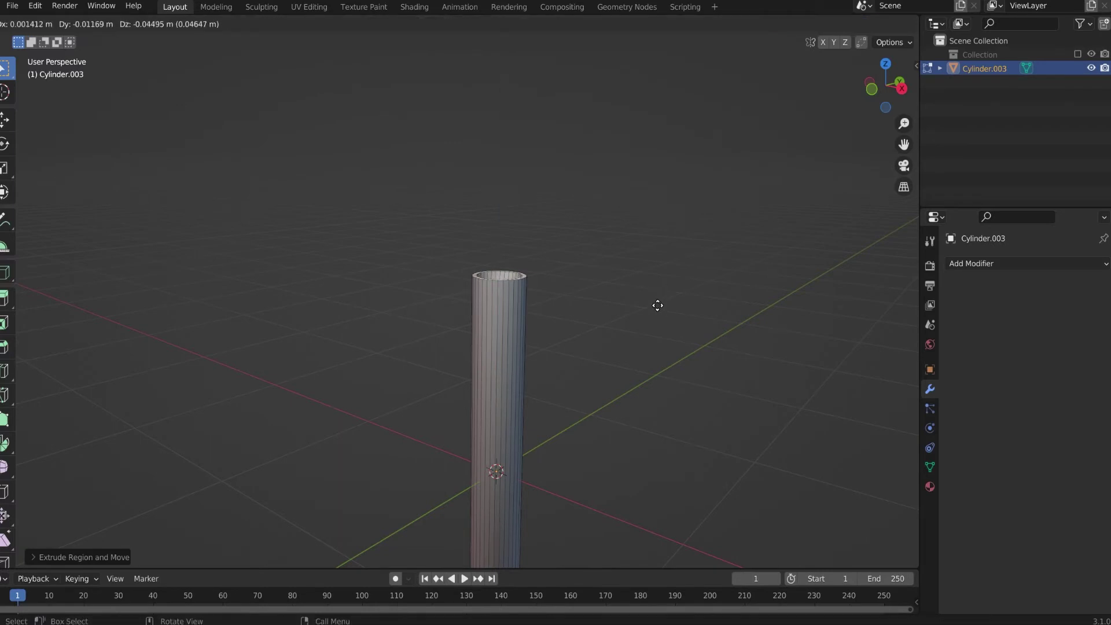
right_click(658, 305)
- Extrude the recessed face in place and scale it down to a tiny circle at its centre
middle_drag(657, 303, 595, 328)
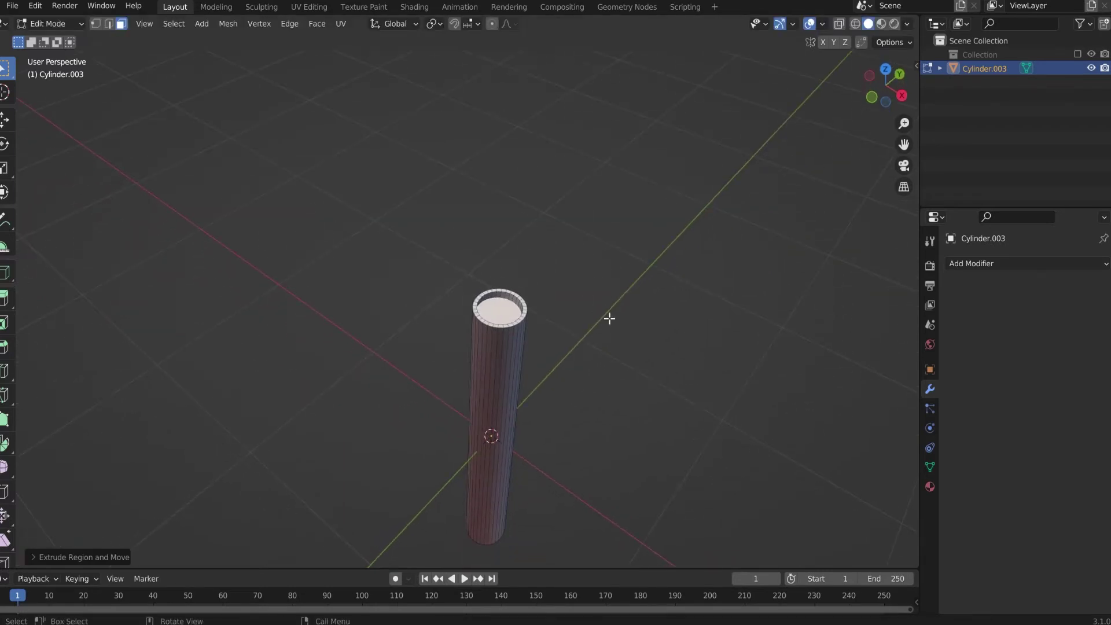
key(e)
right_click(609, 319)
key(s)
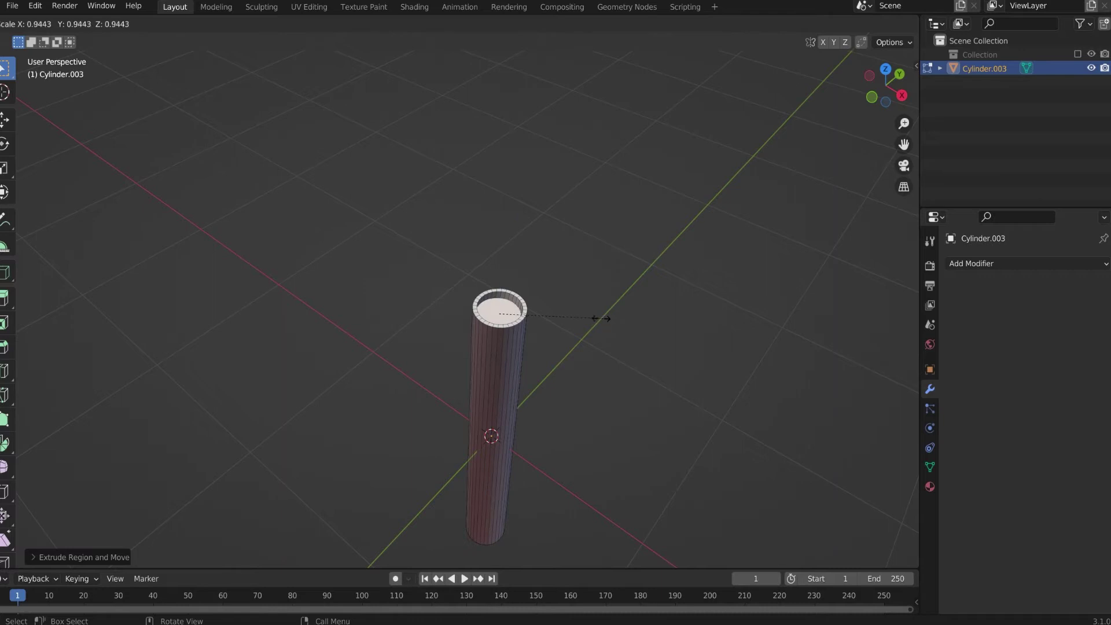
click(514, 312)
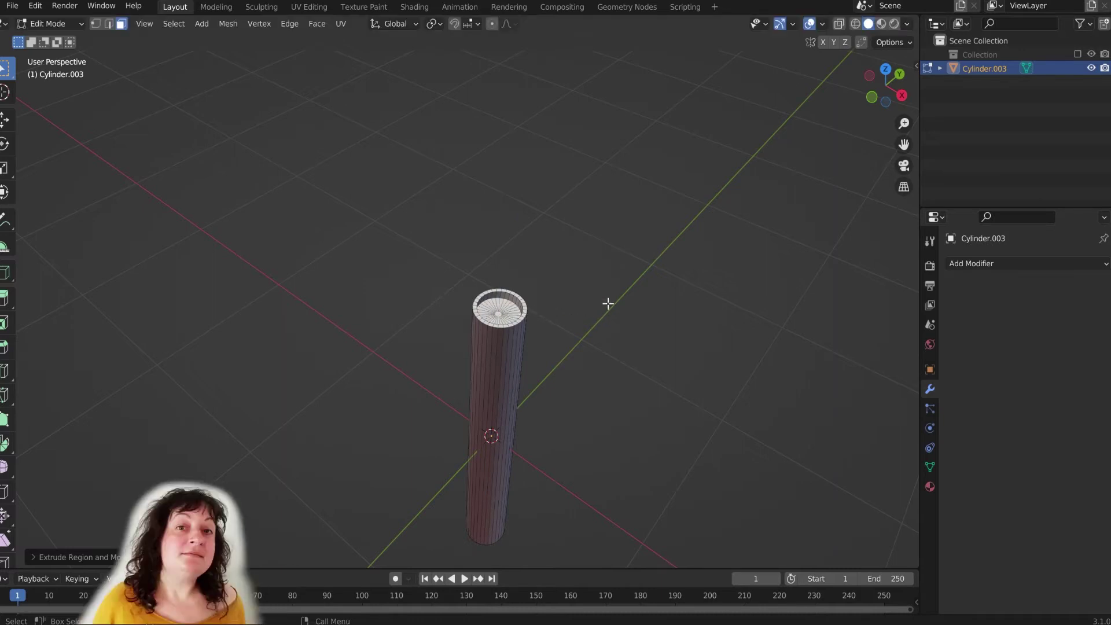
- Extrude the tiny central face upward into a long thin rod and adjust its height along Z
key(e)
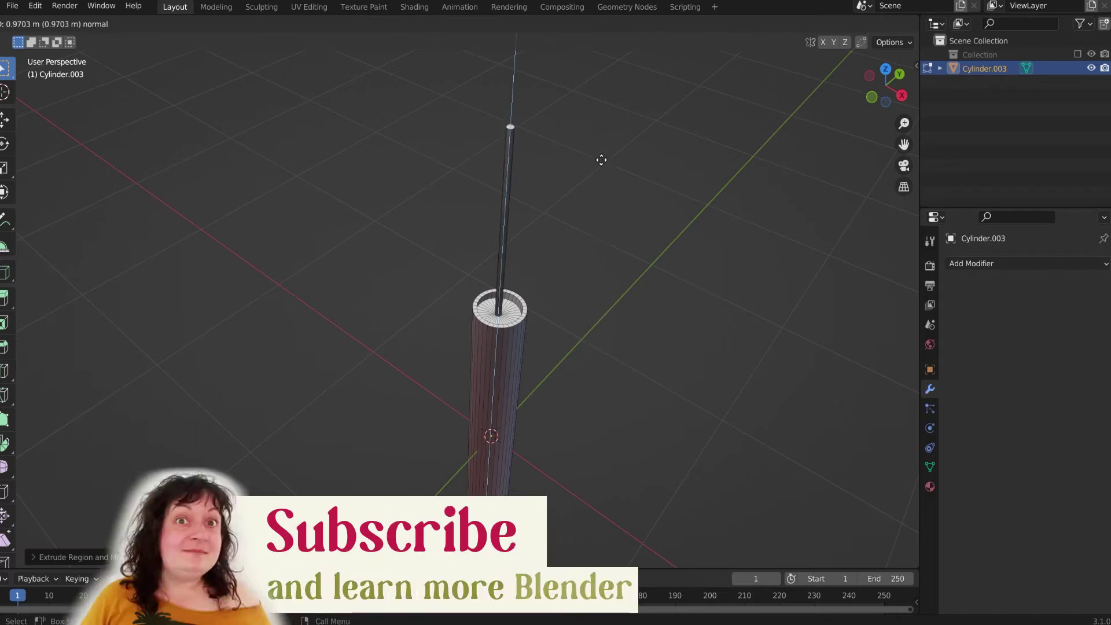
click(598, 77)
scroll(592, 307, down, 2)
middle_drag(592, 306, 622, 268)
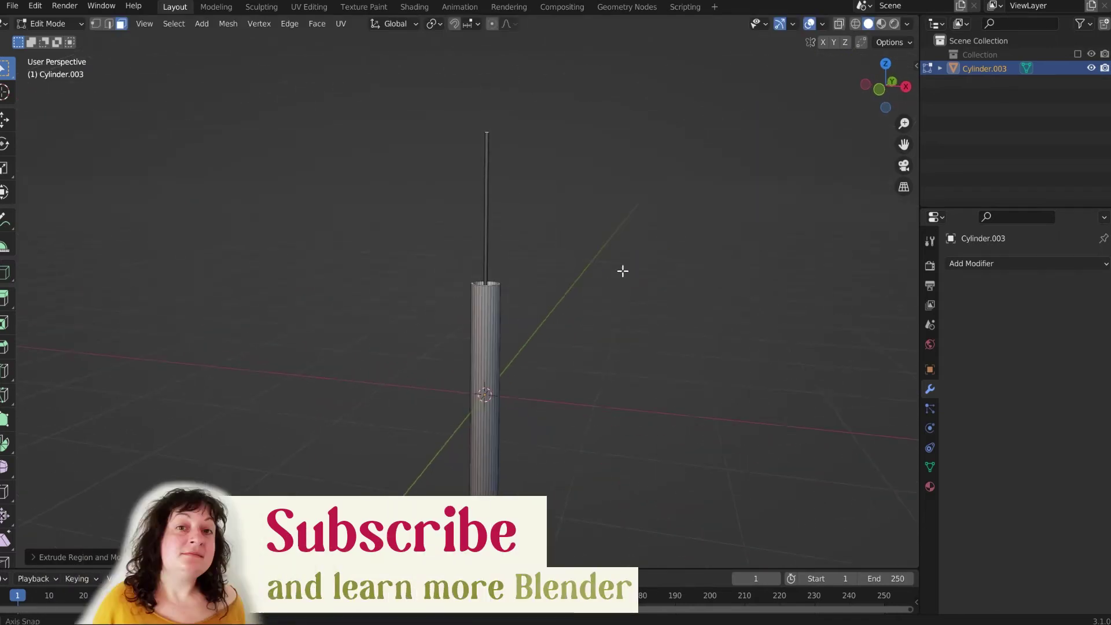
key(g)
key(z)
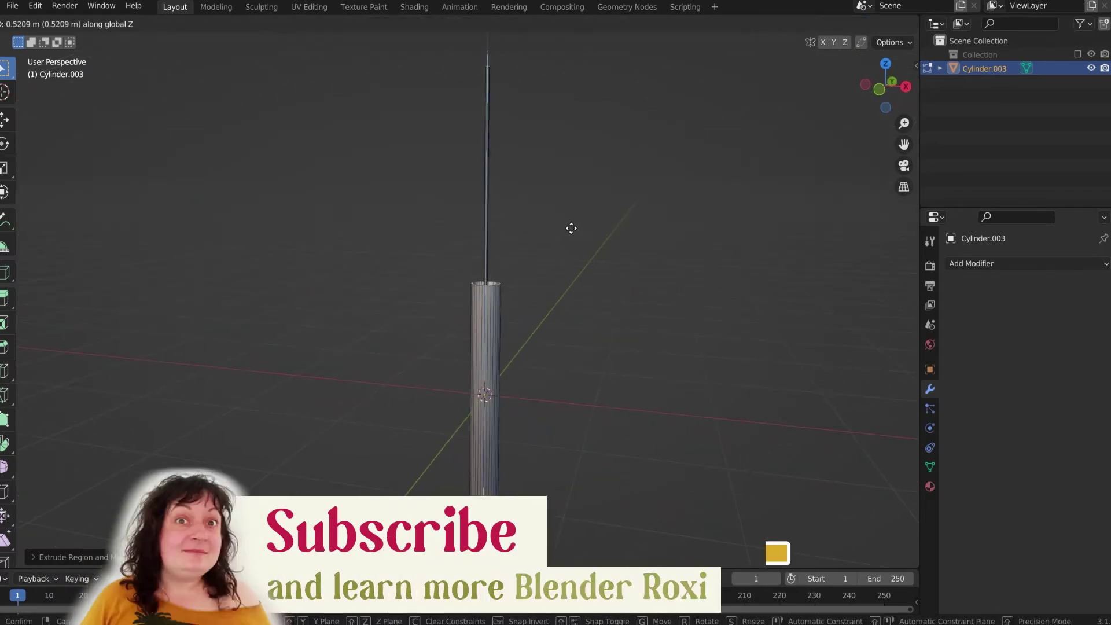
click(566, 298)
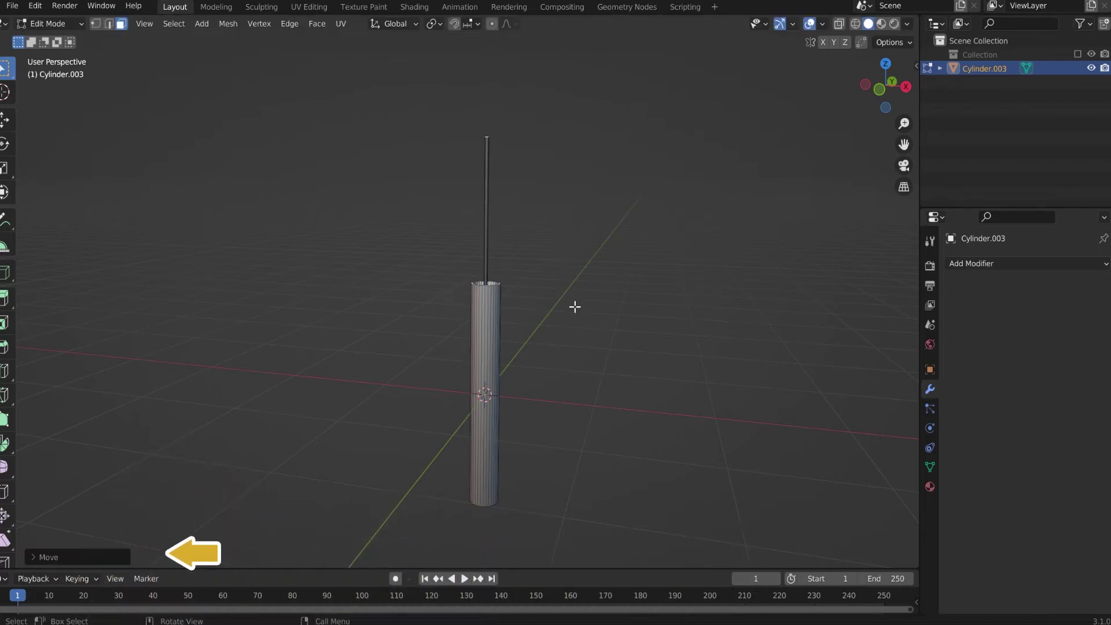
- Snap the 3D cursor to the selected face at the rod's top end
key(Tab)
scroll(581, 308, down, 2)
middle_drag(569, 321, 593, 308)
click(509, 299)
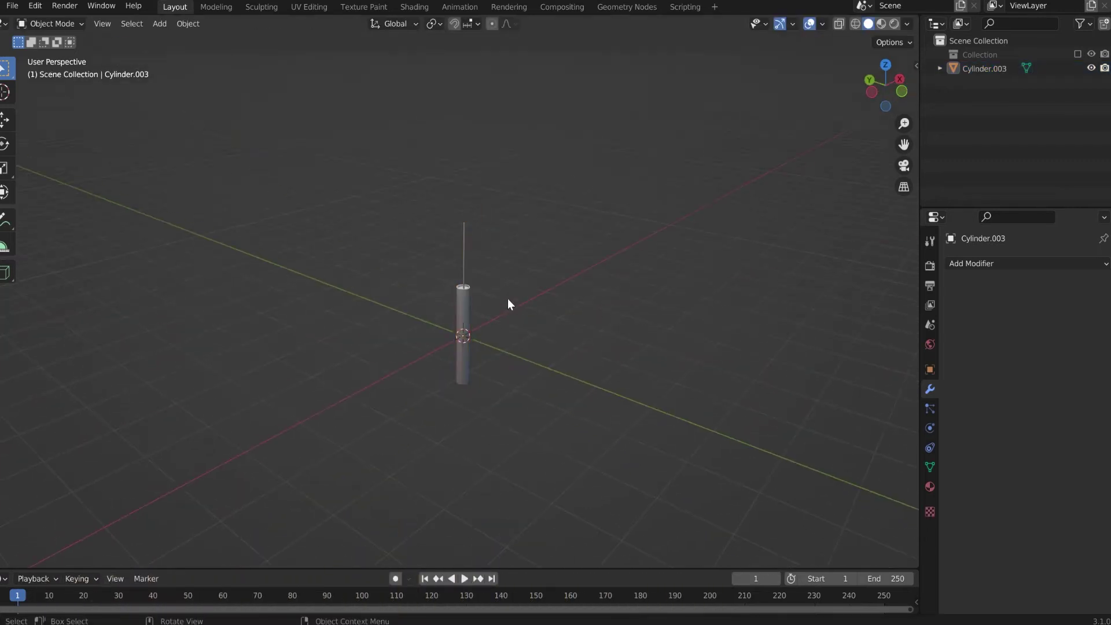
scroll(470, 245, up, 4)
key(Tab)
shift+middle_drag(467, 177, 467, 268)
key(shift)
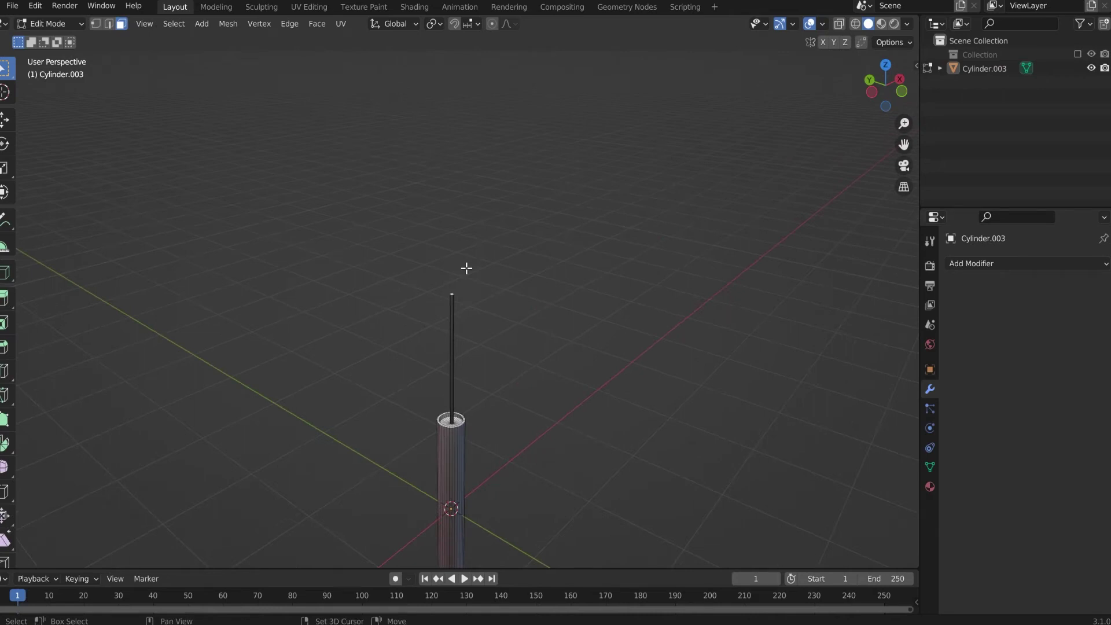
key(shift+s)
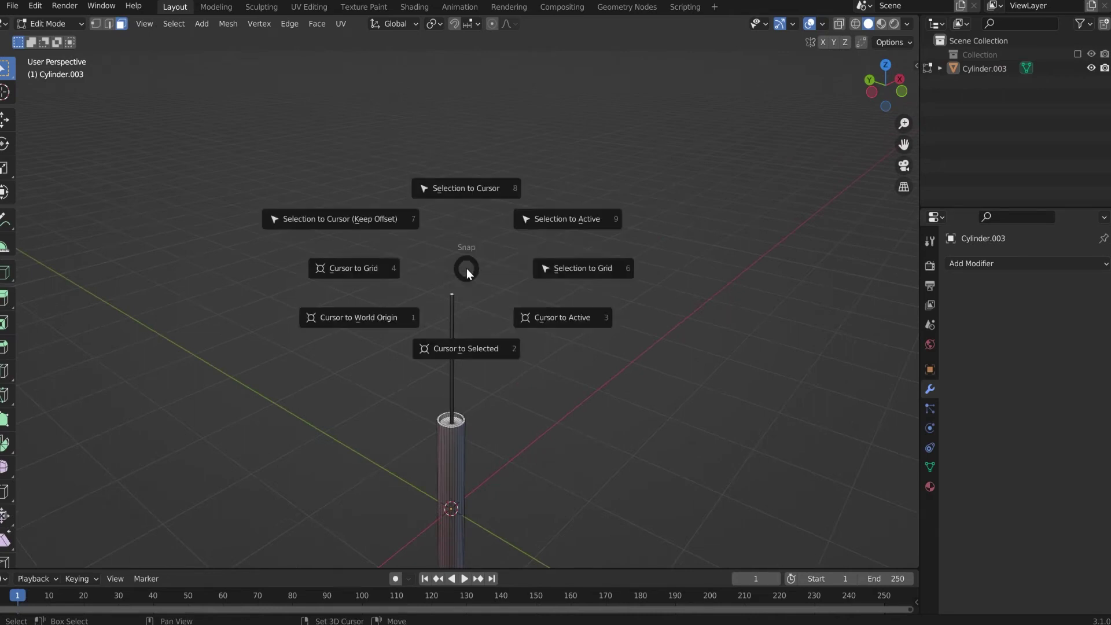
click(467, 324)
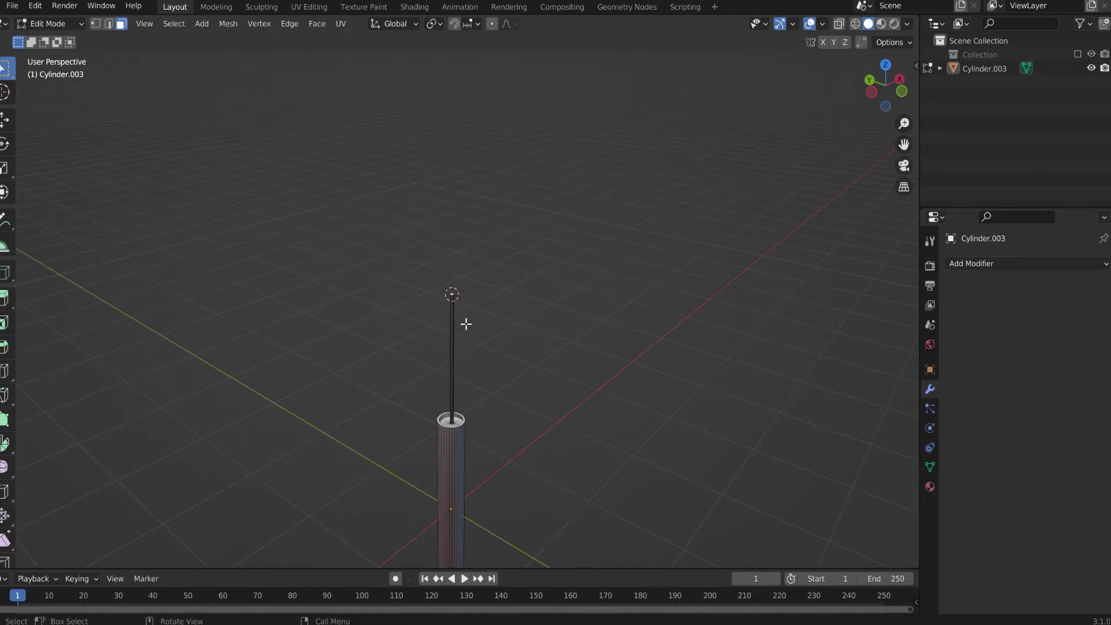
- Set the cylinder object's origin to the 3D cursor at the rod's tip
key(Tab)
right_click(452, 334)
mouse_move(458, 387)
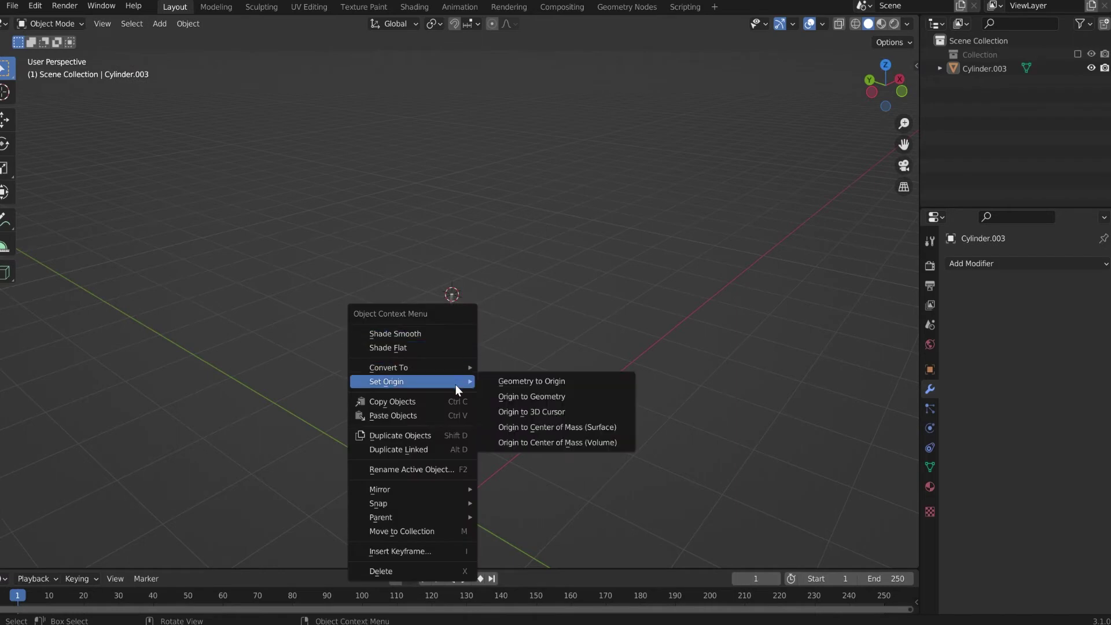
click(531, 409)
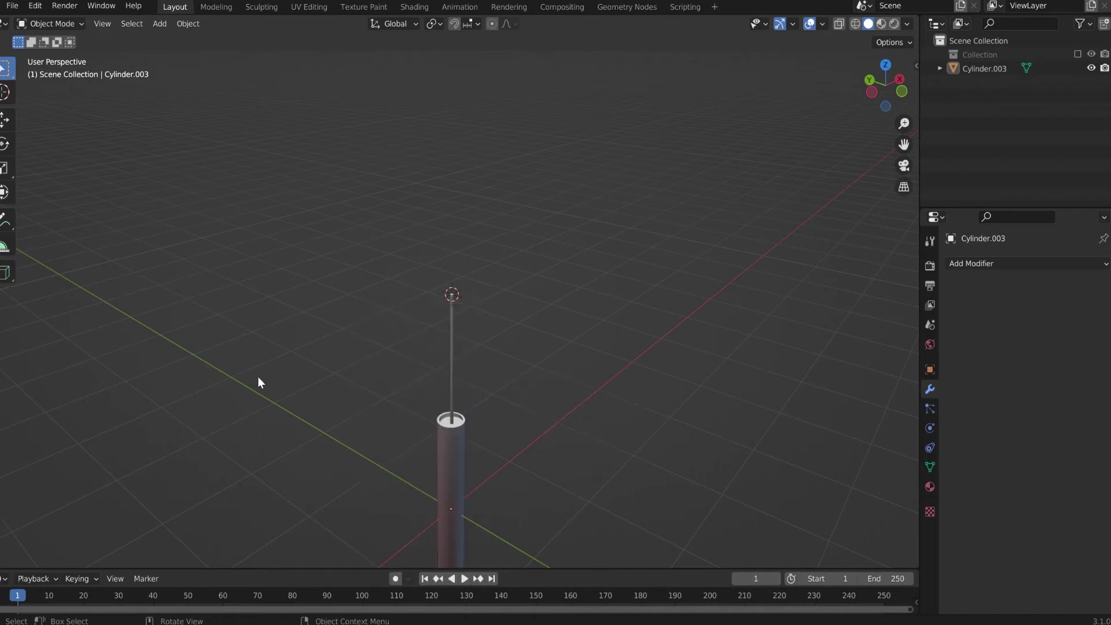
- Add a torus at the 3D cursor with a minor radius of 0.08 m and 16 minor segments
key(shift+a)
click(284, 447)
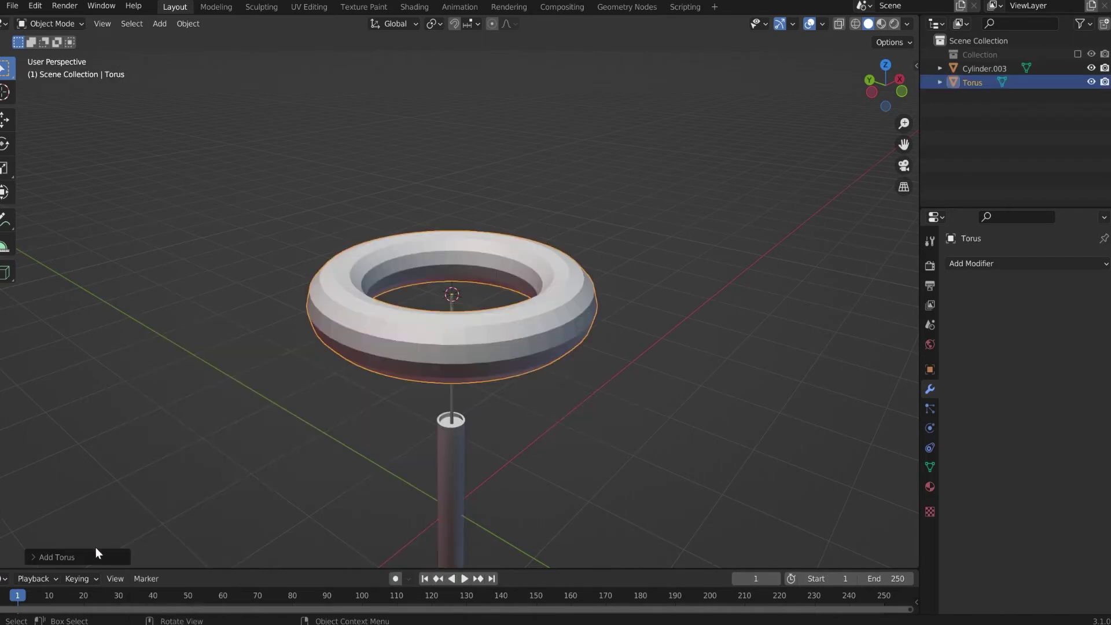
click(57, 557)
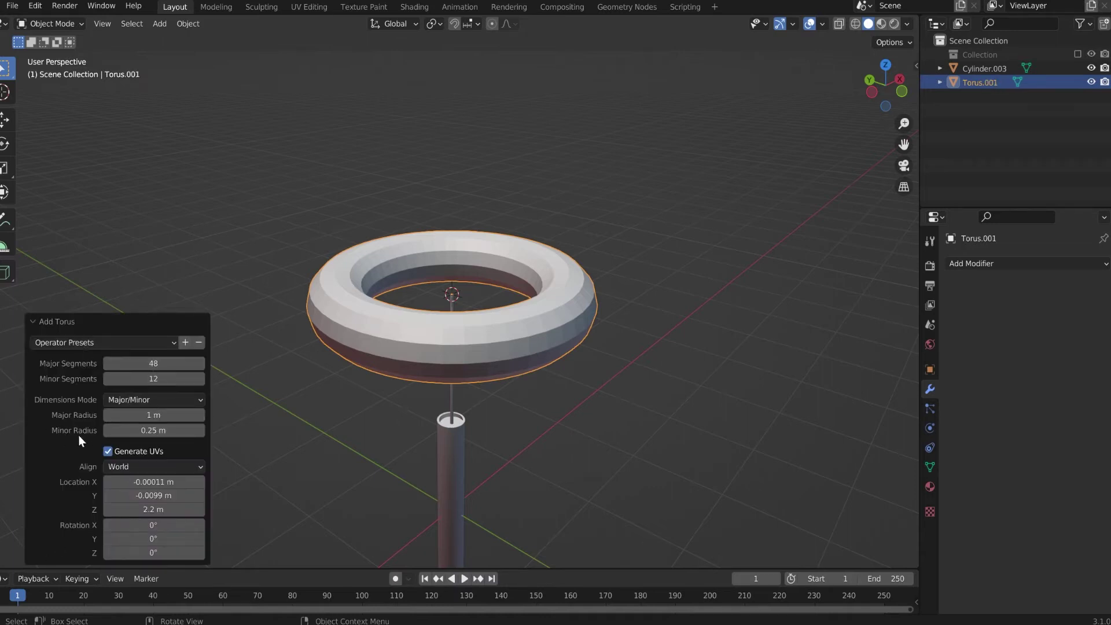
drag(173, 432, 134, 436)
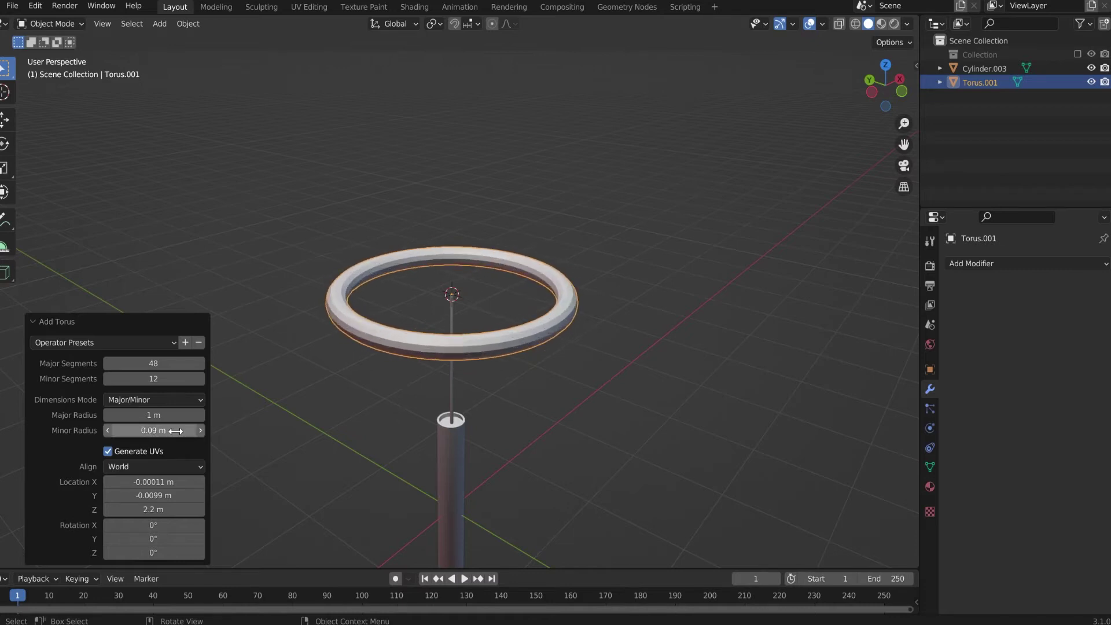
click(108, 431)
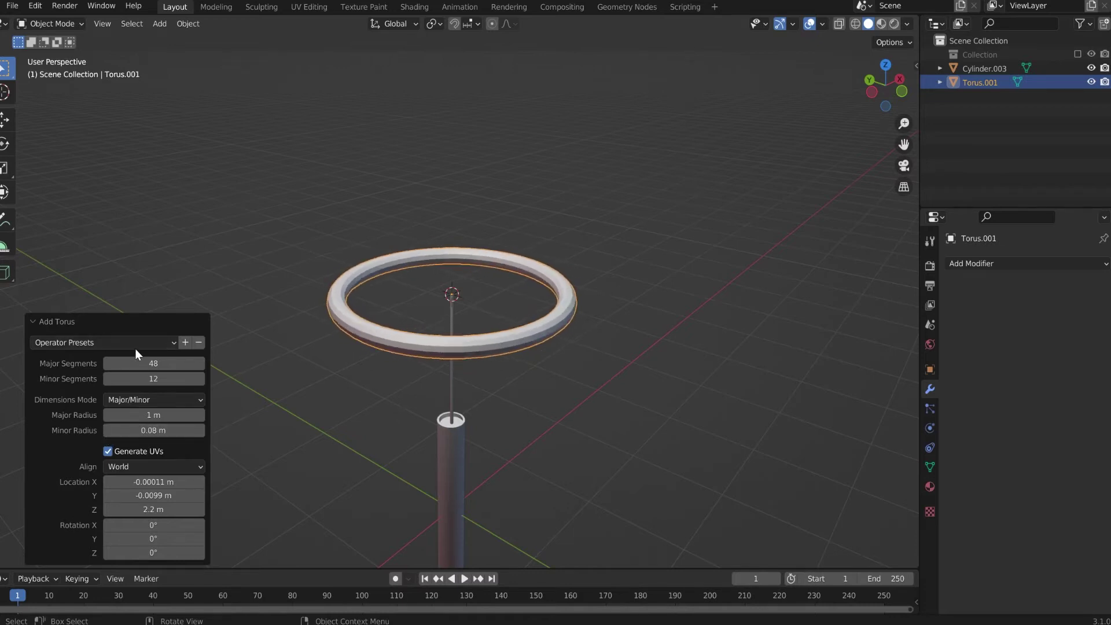
drag(153, 379, 174, 379)
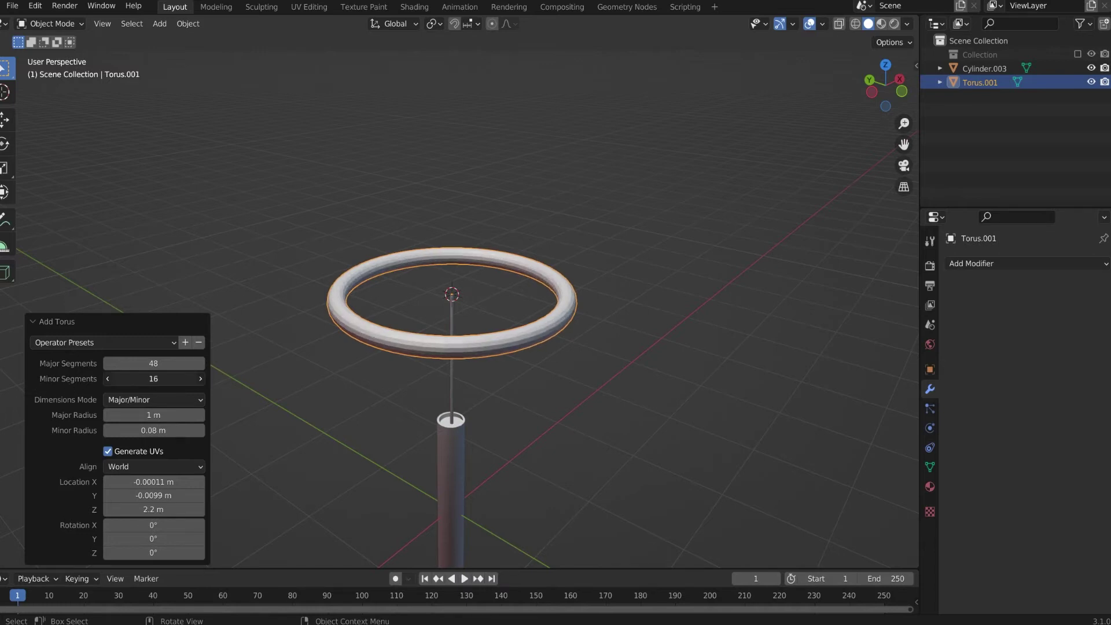
click(197, 376)
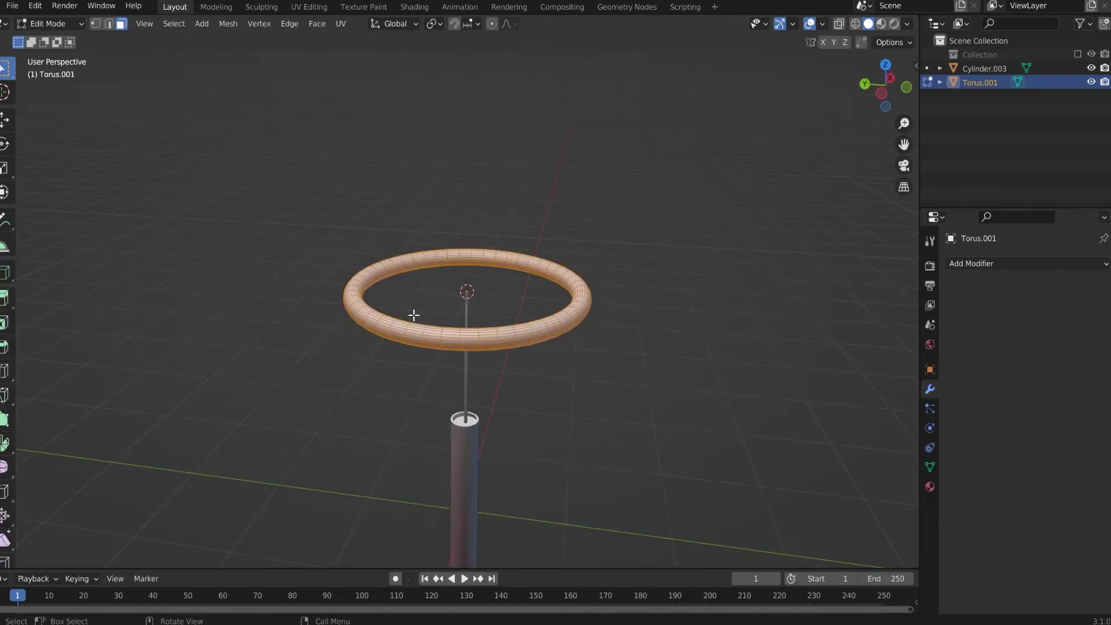
- Select a face on the underside of the torus and snap the 3D cursor to it
middle_drag(390, 349, 409, 230)
scroll(448, 181, up, 3)
shift+middle_drag(464, 156, 489, 290)
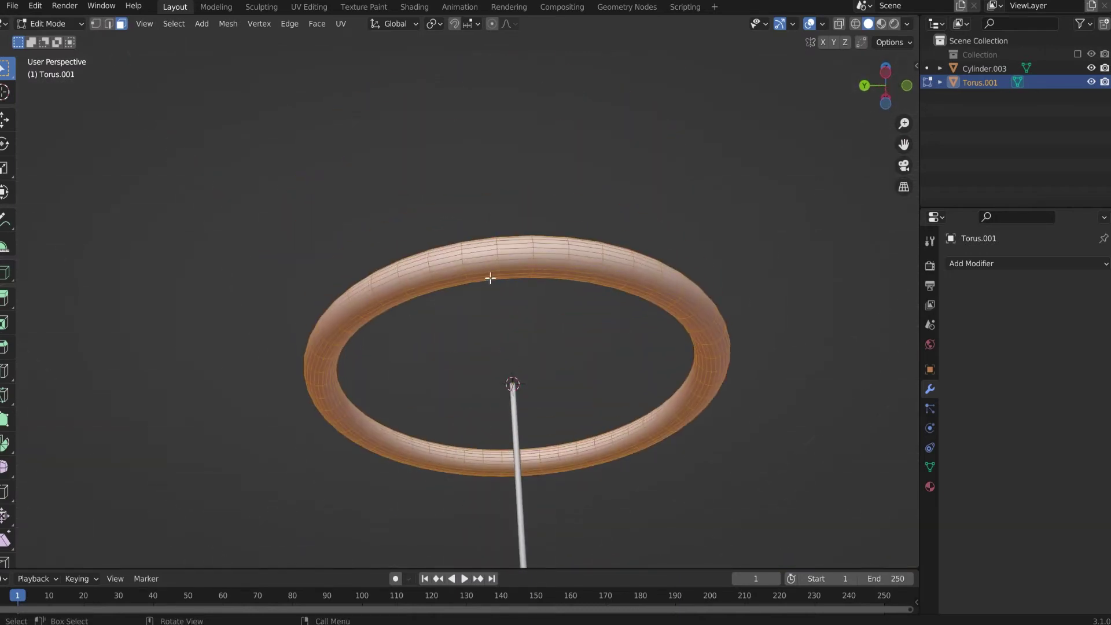
click(484, 273)
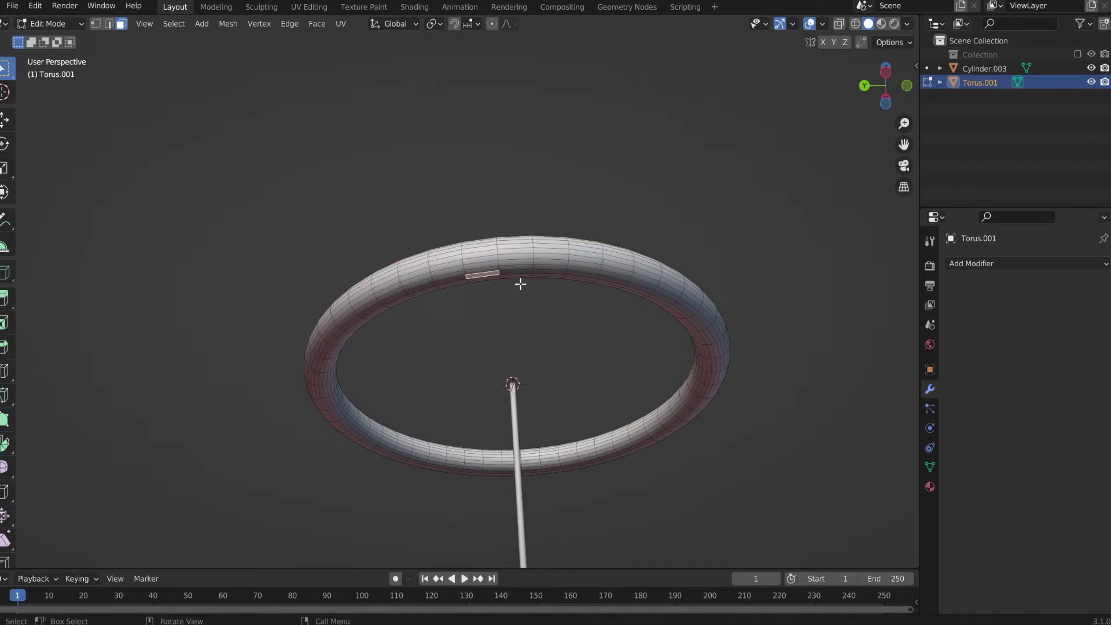
middle_drag(521, 284, 421, 290)
key(shift+s)
click(430, 348)
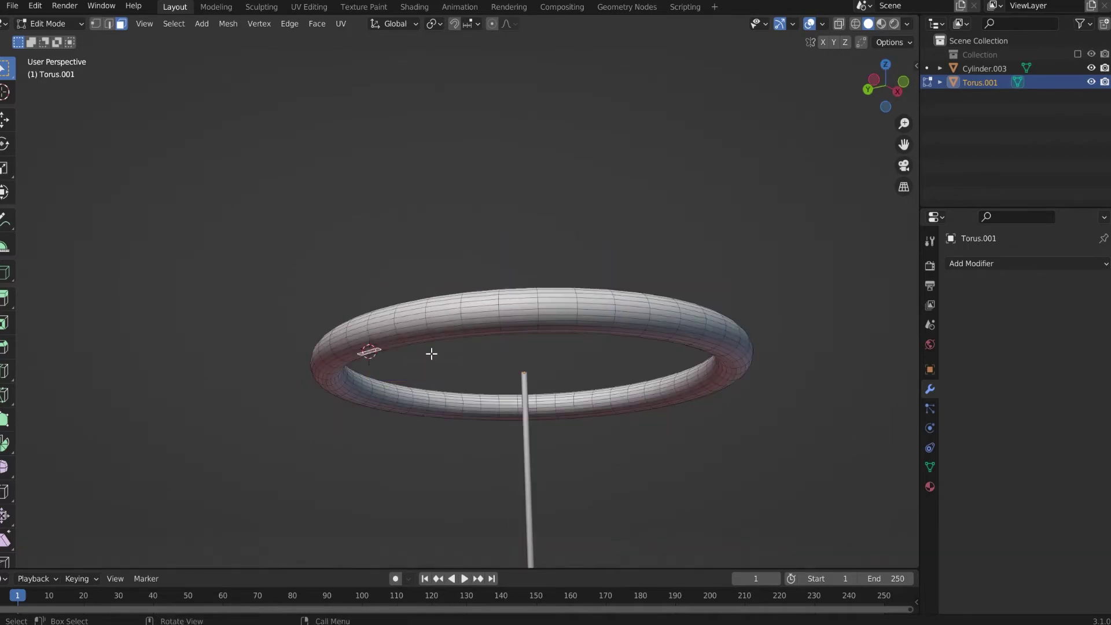
key(Tab)
- Move the cylinder to the 3D cursor so its rod hangs from the torus
scroll(535, 467, down, 4)
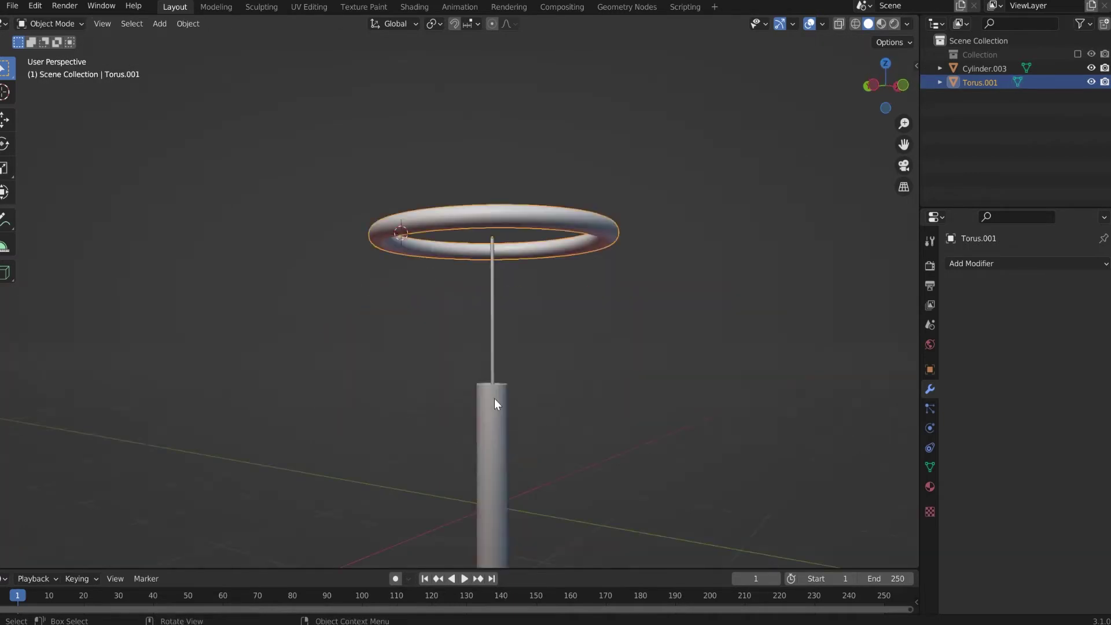
click(495, 398)
key(shift+s)
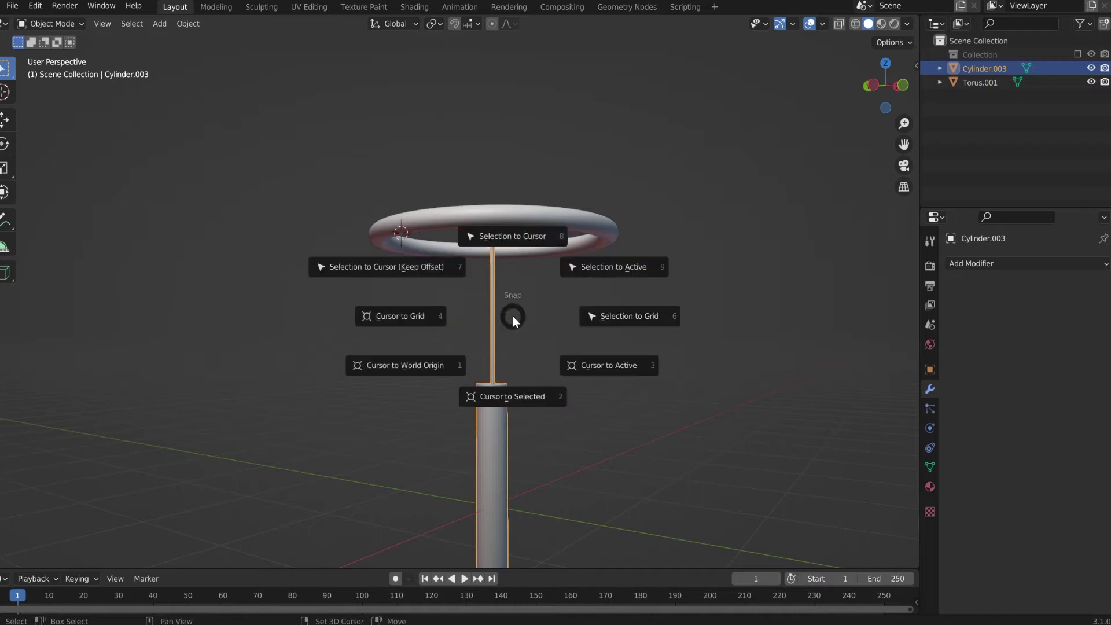
click(507, 252)
- Select another underside face of the torus, away from the hanging rod, and snap the 3D cursor to it
click(427, 216)
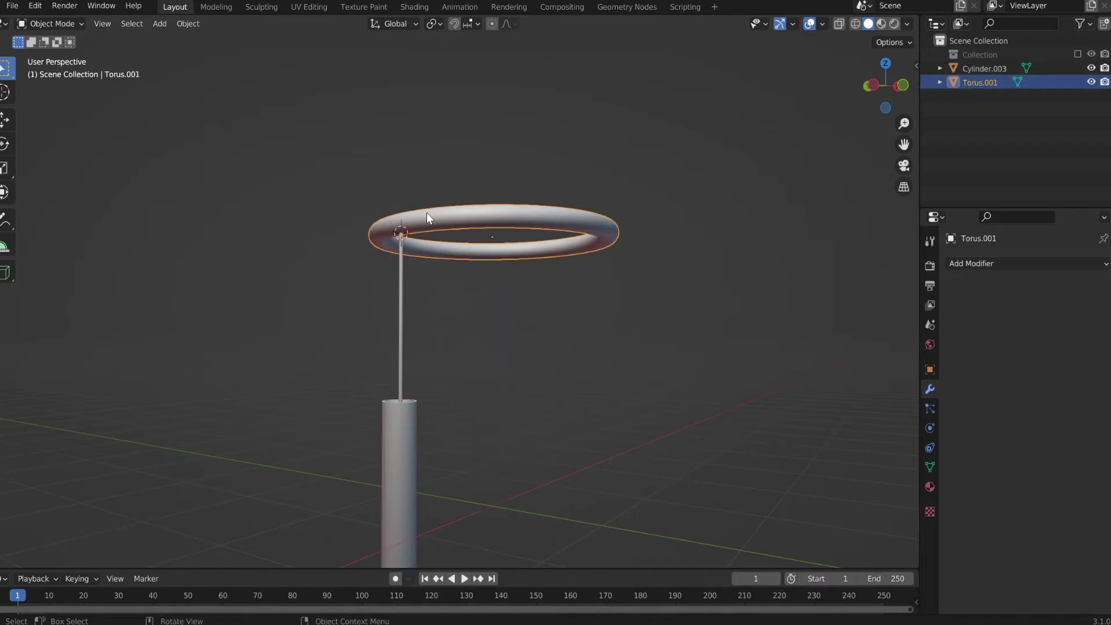
key(Tab)
middle_drag(367, 218, 359, 314)
scroll(474, 179, up, 5)
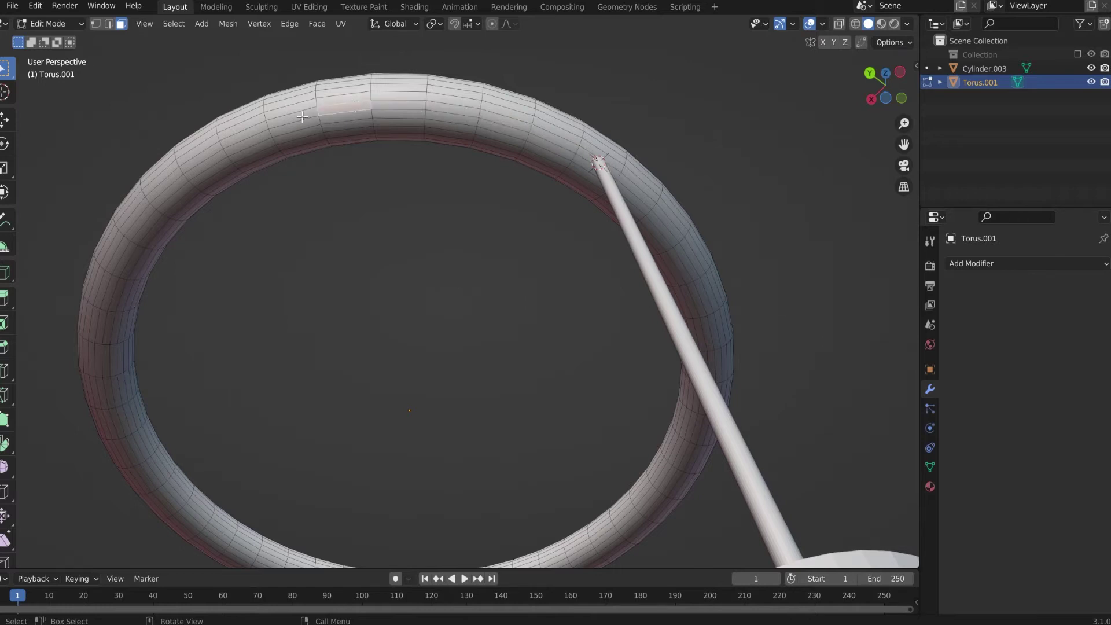
key(shift+s)
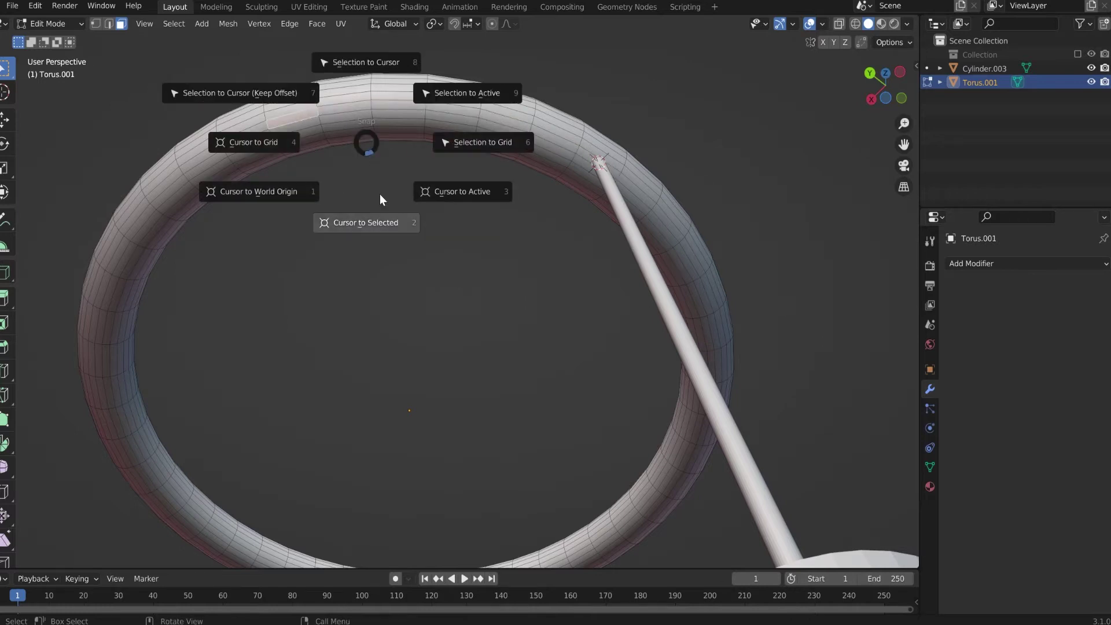
click(380, 220)
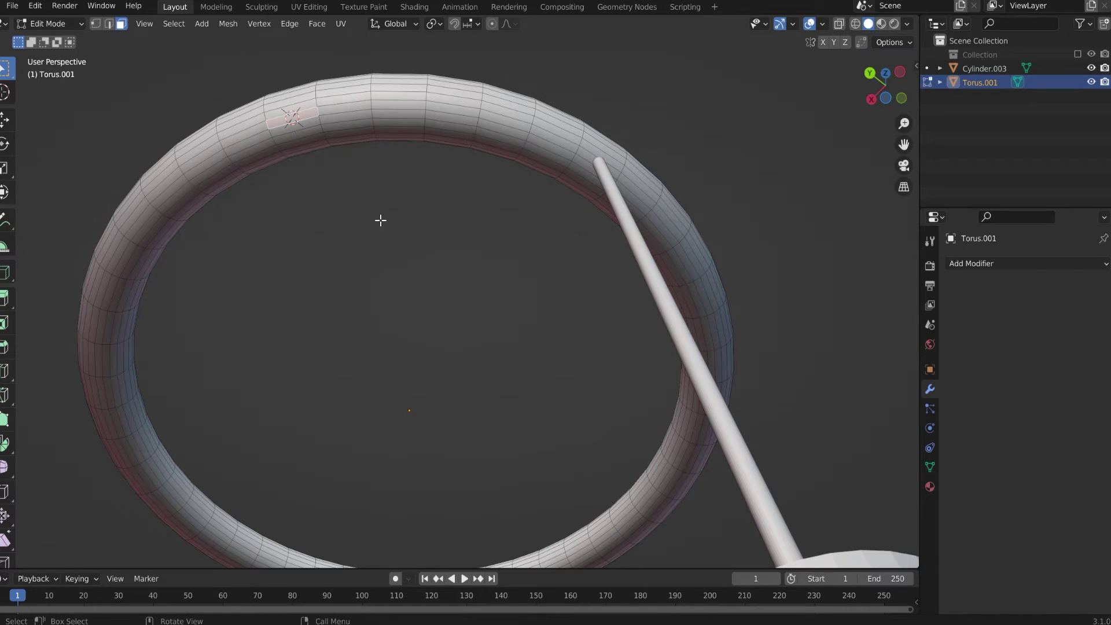
key(Tab)
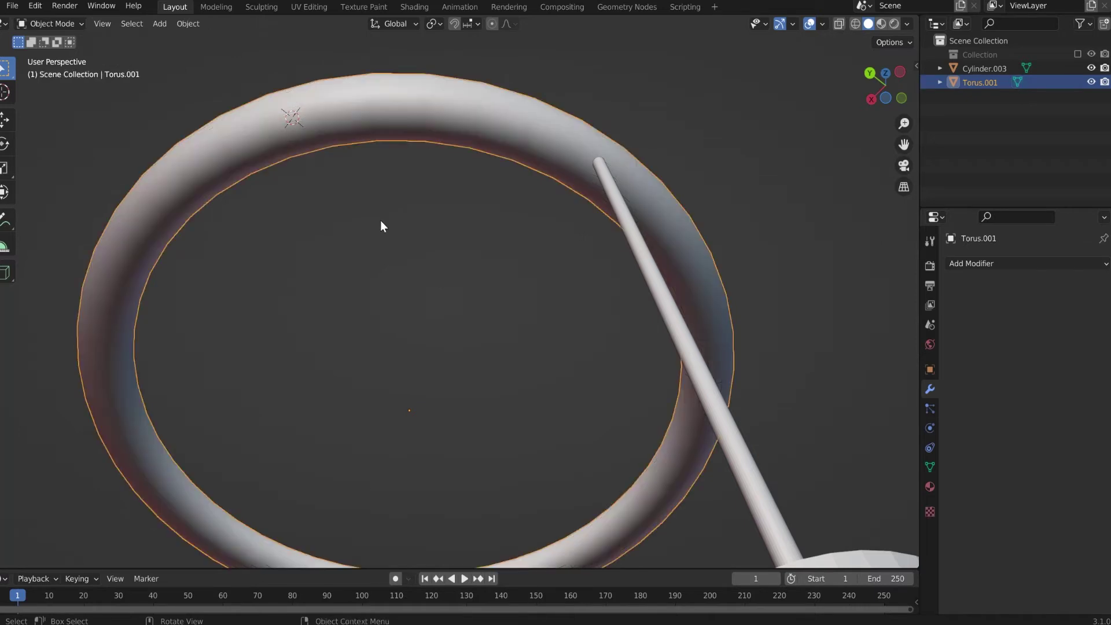
- Duplicate the hanging cylinder with its rod and snap the copy to the 3D cursor on the torus
click(641, 256)
middle_drag(641, 256, 669, 258)
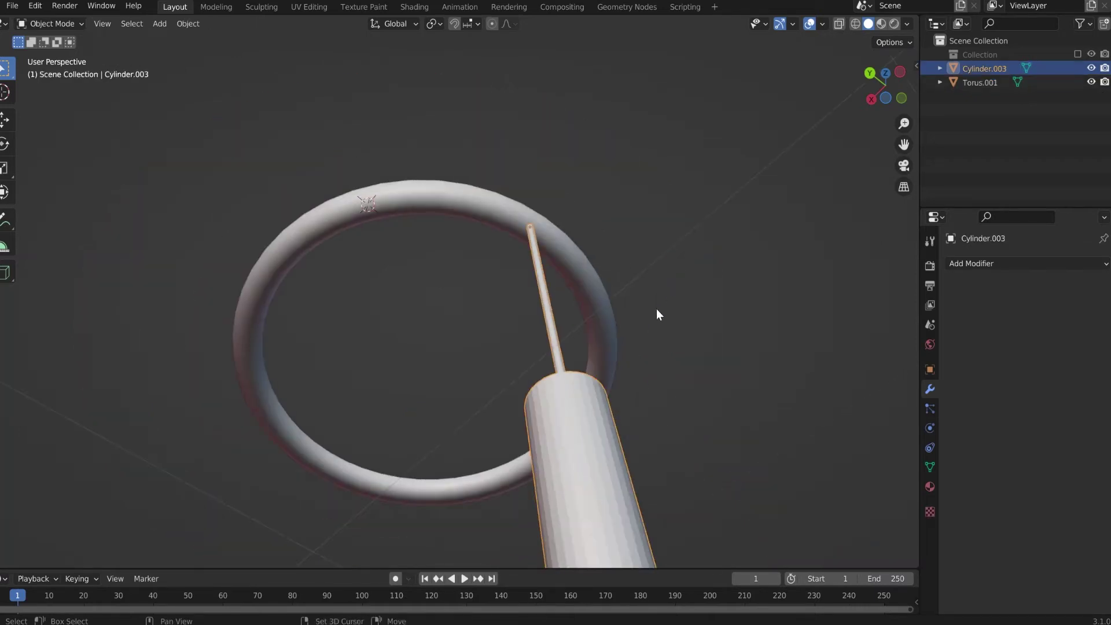
key(shift+d)
click(727, 292)
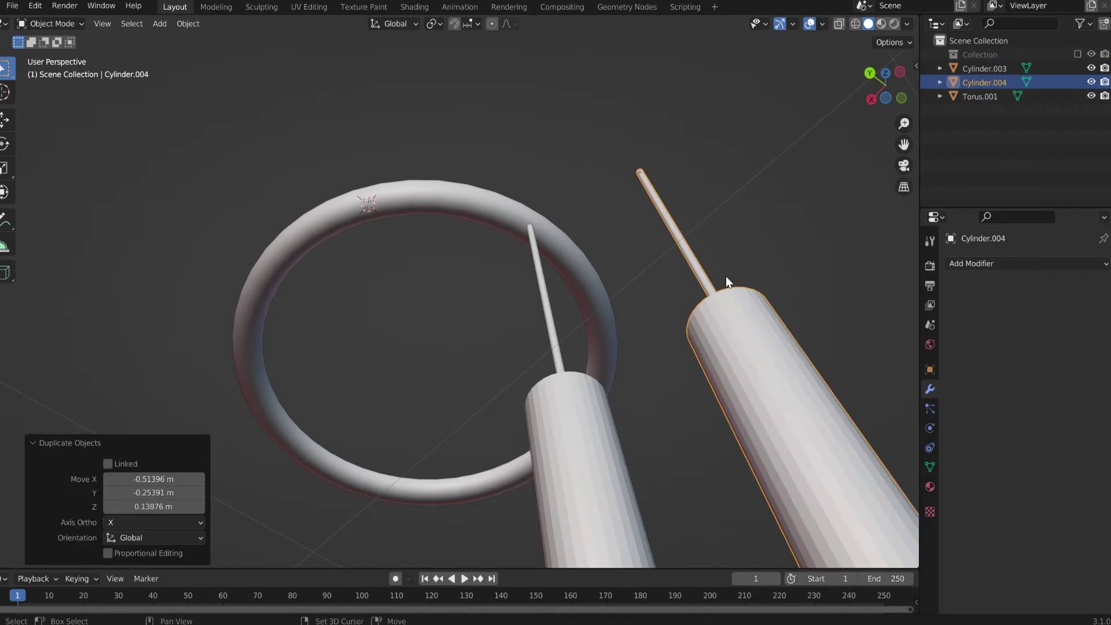
key(shift+s)
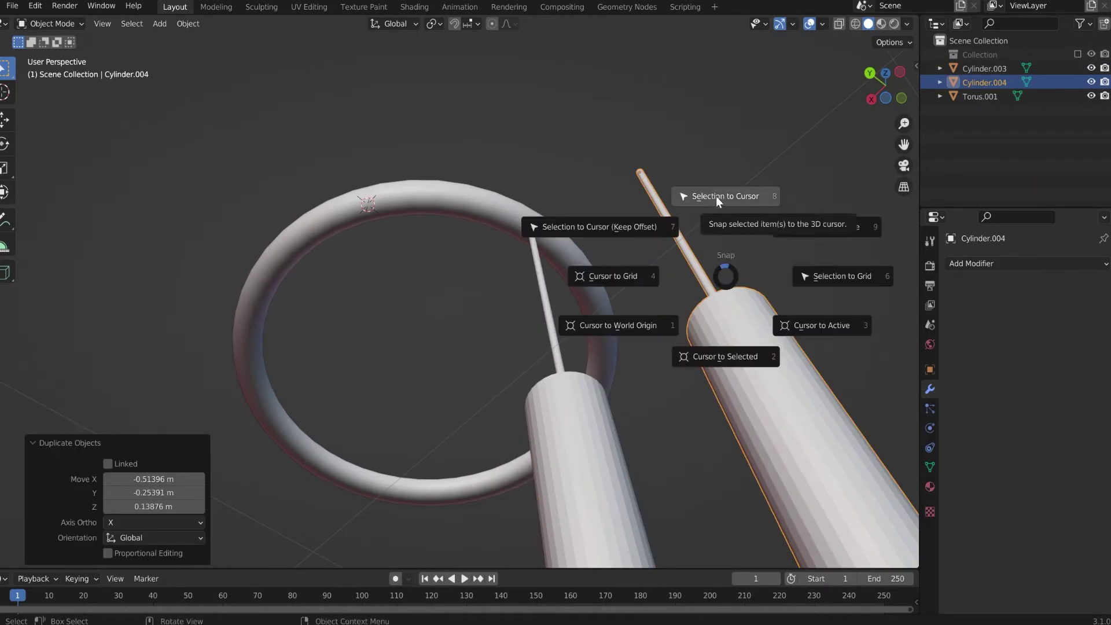
click(717, 196)
- Select an underside face of the torus several segments past the newest rod and snap the 3D cursor to it
click(427, 193)
key(Tab)
middle_drag(339, 181, 727, 258)
scroll(466, 143, up, 4)
click(707, 254)
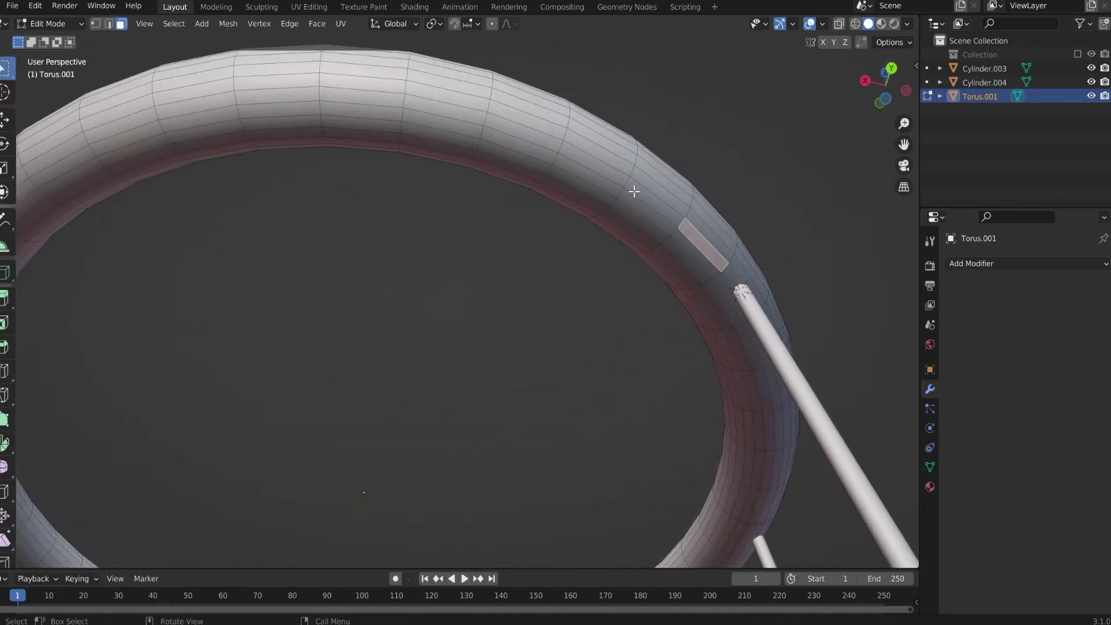
click(636, 193)
click(588, 168)
click(519, 134)
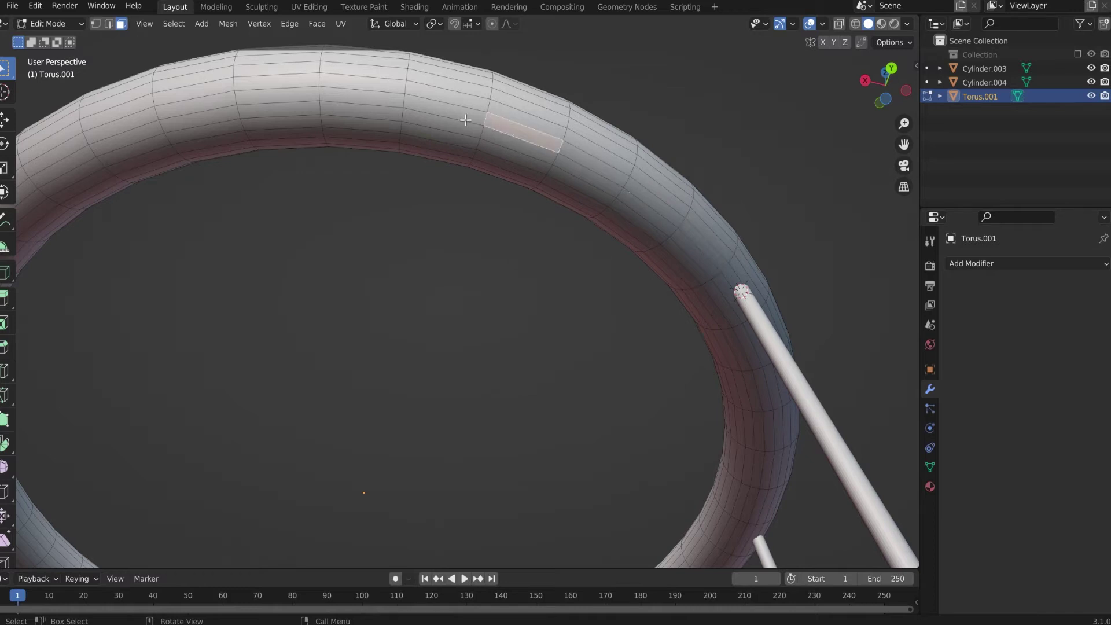
click(460, 116)
click(358, 102)
key(shift+s)
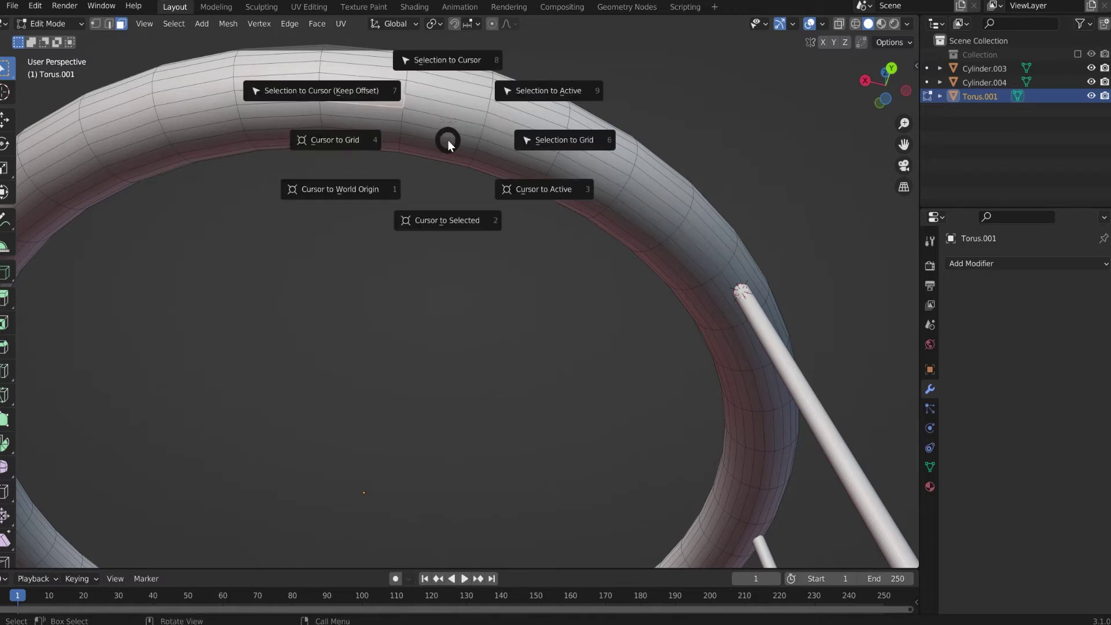
click(443, 220)
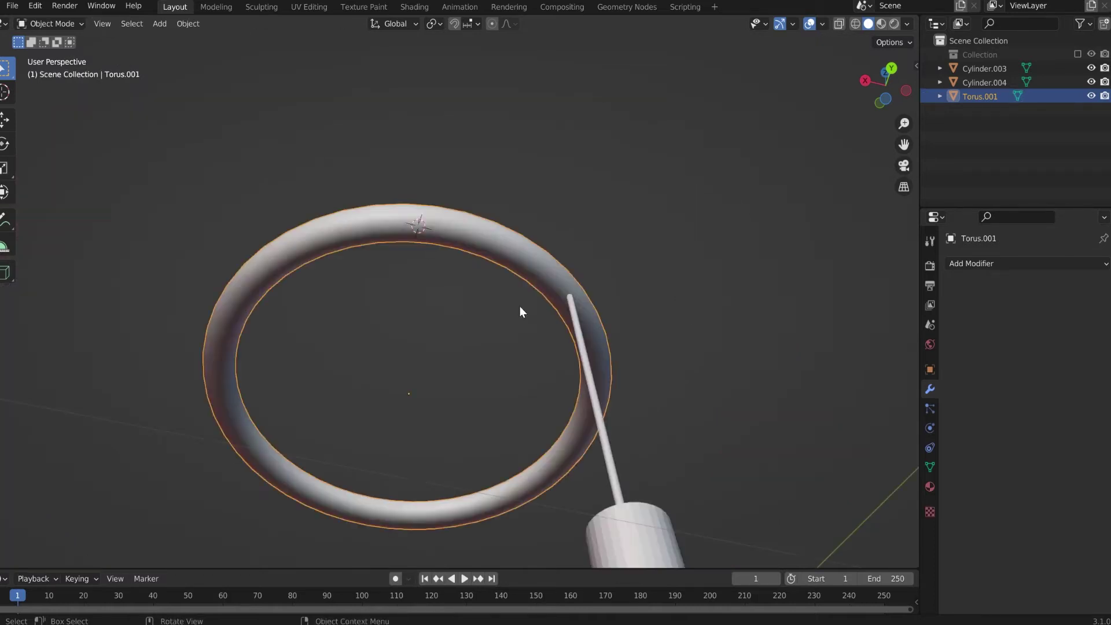
- Duplicate the nearest hanging cylinder and snap the copy to the 3D cursor as the third pendant
click(603, 431)
key(shift+d)
click(745, 381)
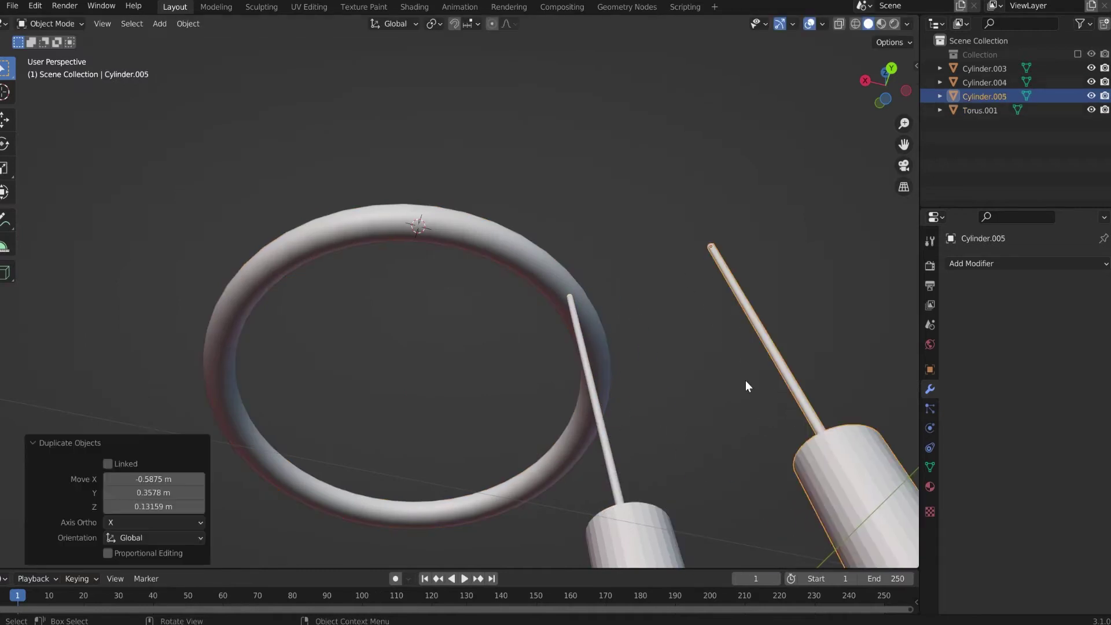
key(shift+s)
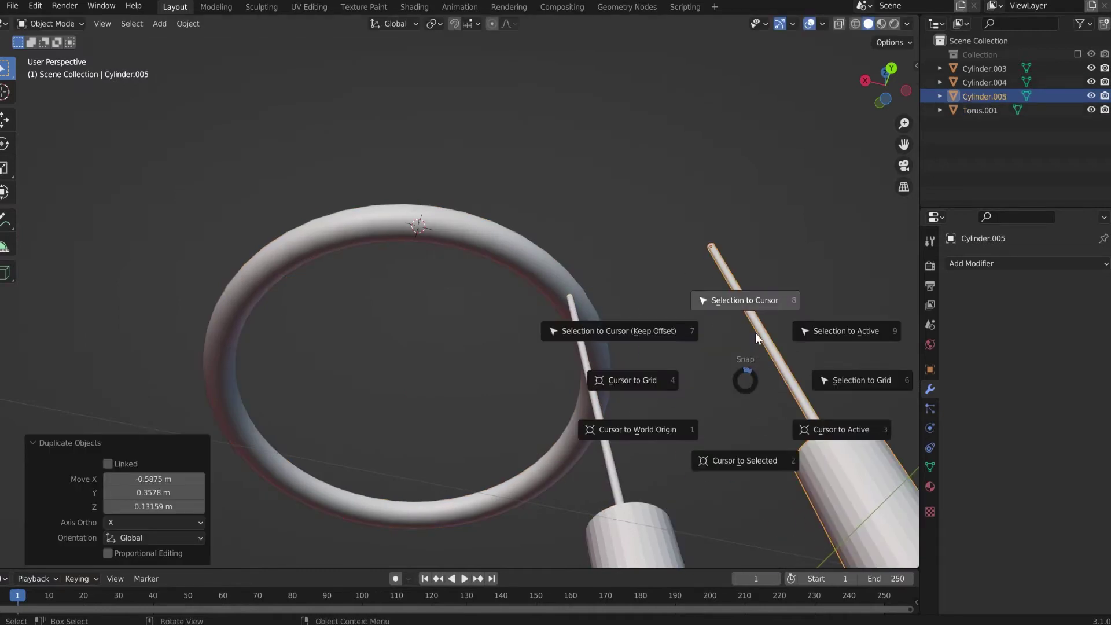
click(756, 334)
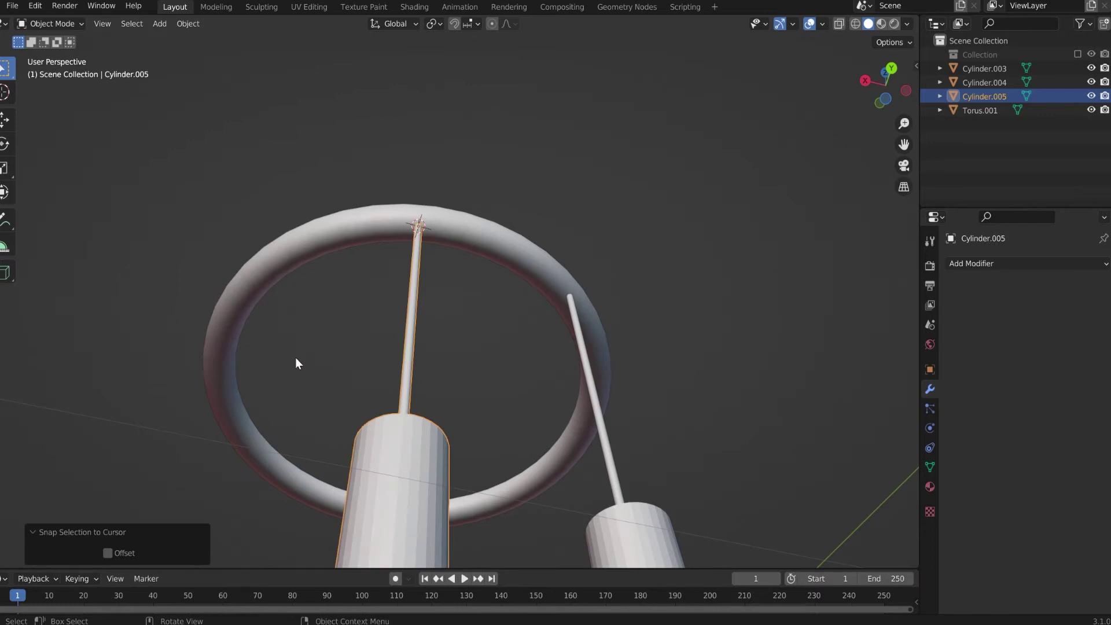
- Count along the torus's underside from the third rod, select the next attachment face and snap the 3D cursor to it
middle_drag(295, 364, 524, 273)
click(522, 271)
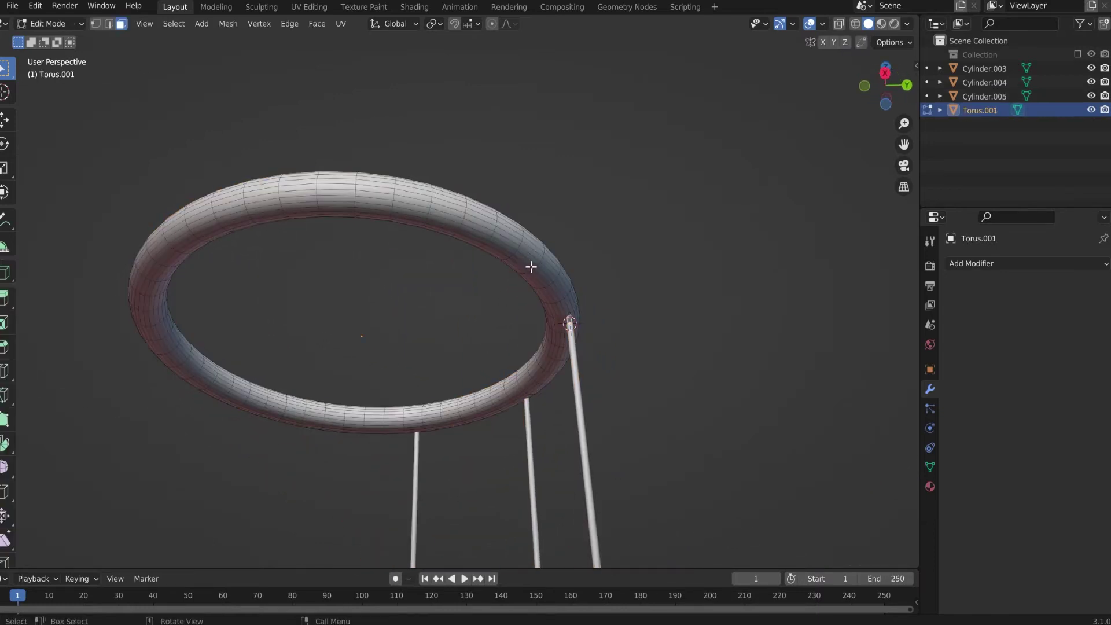
key(Tab)
scroll(531, 265, up, 3)
click(630, 311)
click(615, 276)
click(589, 245)
click(547, 215)
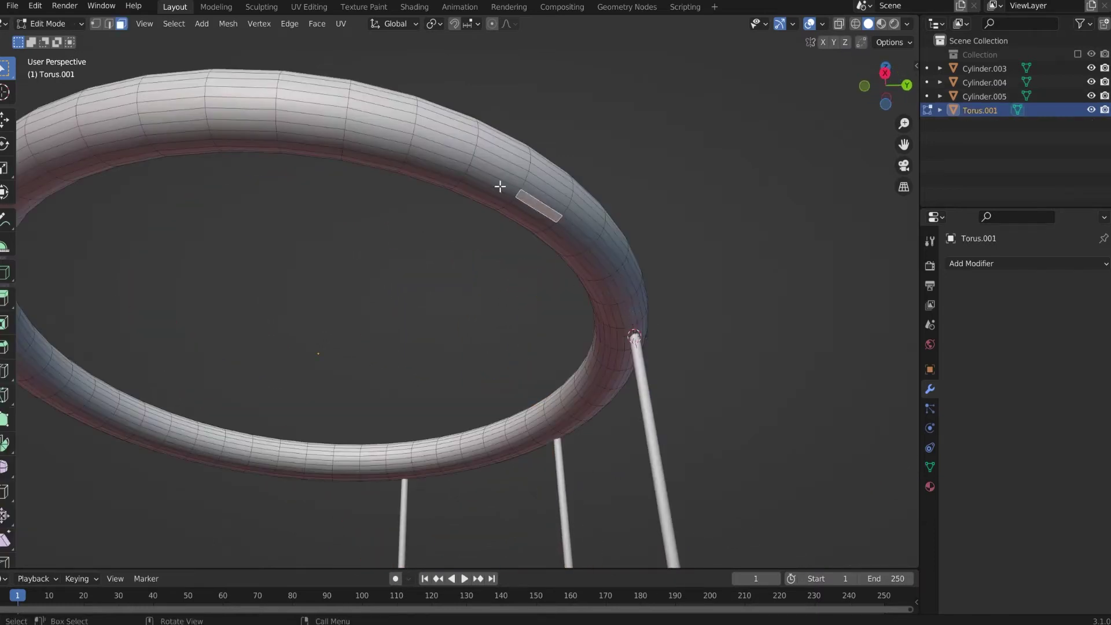
click(500, 186)
click(613, 287)
click(595, 263)
click(571, 239)
click(493, 192)
key(shift+s)
click(501, 266)
key(Tab)
- Duplicate the third hanging cylinder and snap the copy to the 3D cursor as the fourth pendant
click(640, 404)
key(shift+d)
click(700, 297)
key(shift+s)
click(700, 229)
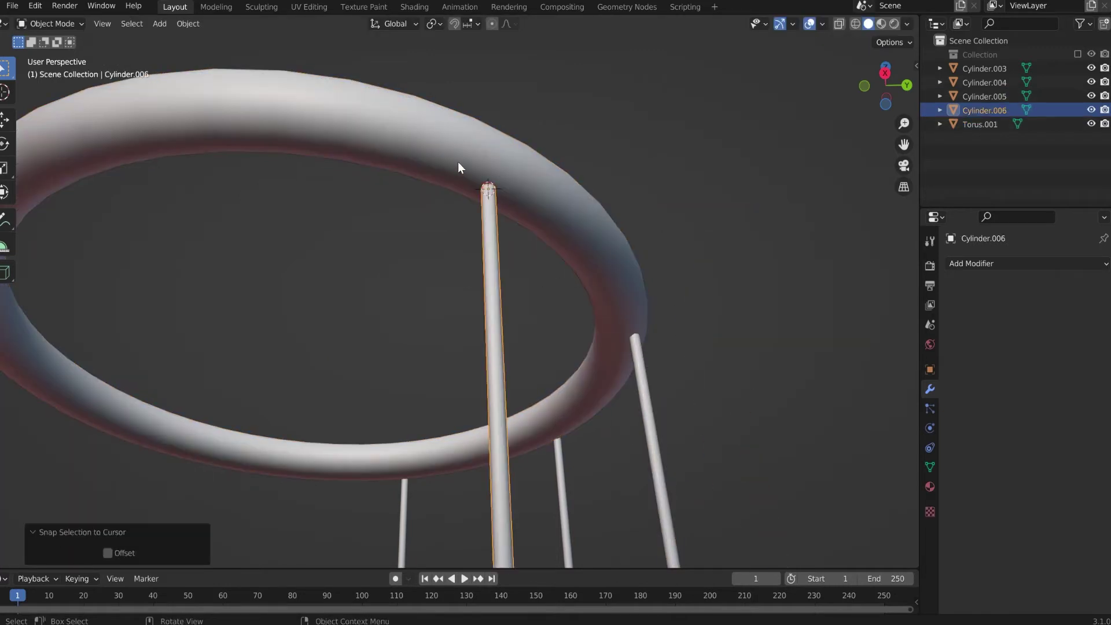
- Select an underside torus face farther around the ring from the fourth rod and snap the 3D cursor to it
click(456, 164)
key(Tab)
click(434, 166)
click(375, 151)
click(119, 144)
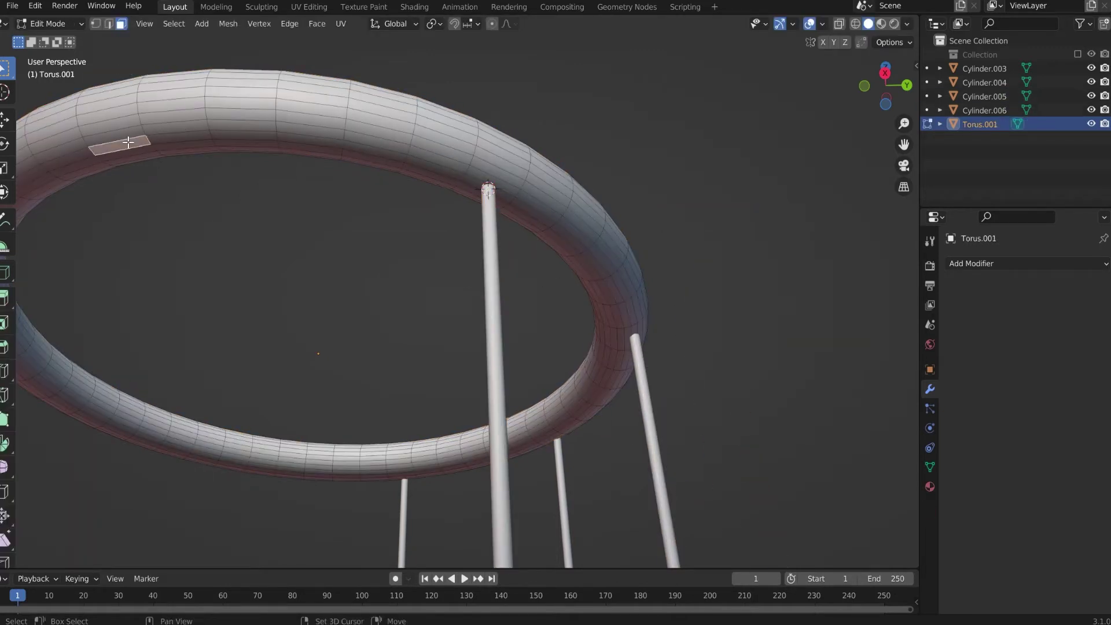
key(shift+s)
key(2)
key(Tab)
- Duplicate the fourth hanging cylinder and snap the copy to the 3D cursor as the fifth pendant
click(501, 257)
key(shift+d)
click(655, 230)
key(shift+s)
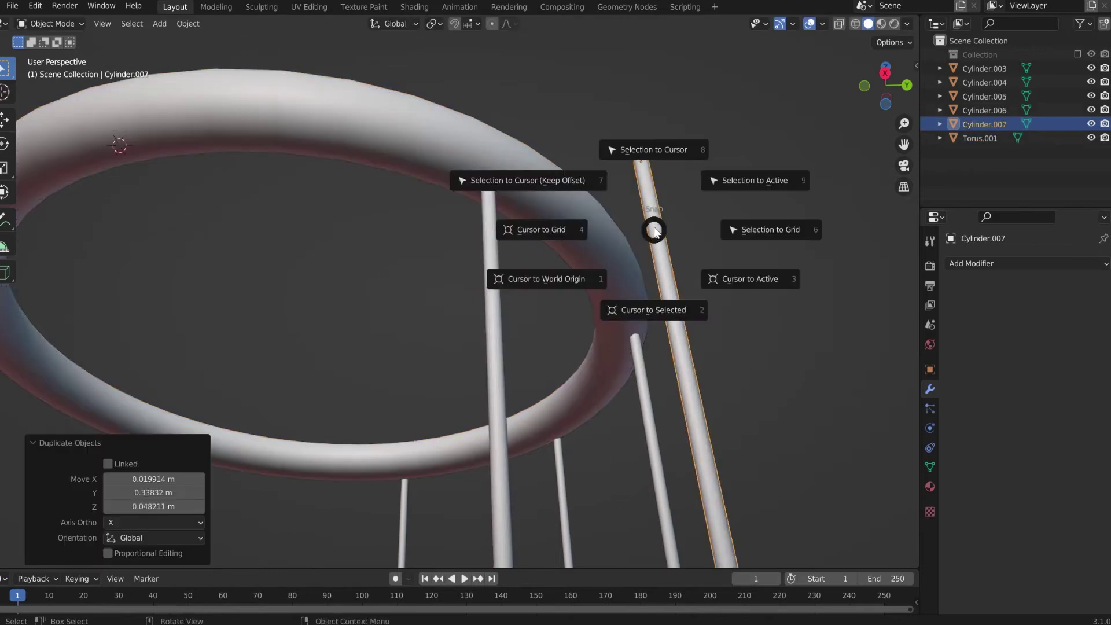
click(655, 150)
- Select an underside torus face several segments beyond the fifth rod and snap the 3D cursor to it
middle_drag(199, 187, 382, 194)
scroll(382, 193, down, 1)
click(687, 174)
key(Tab)
middle_drag(789, 288, 752, 212)
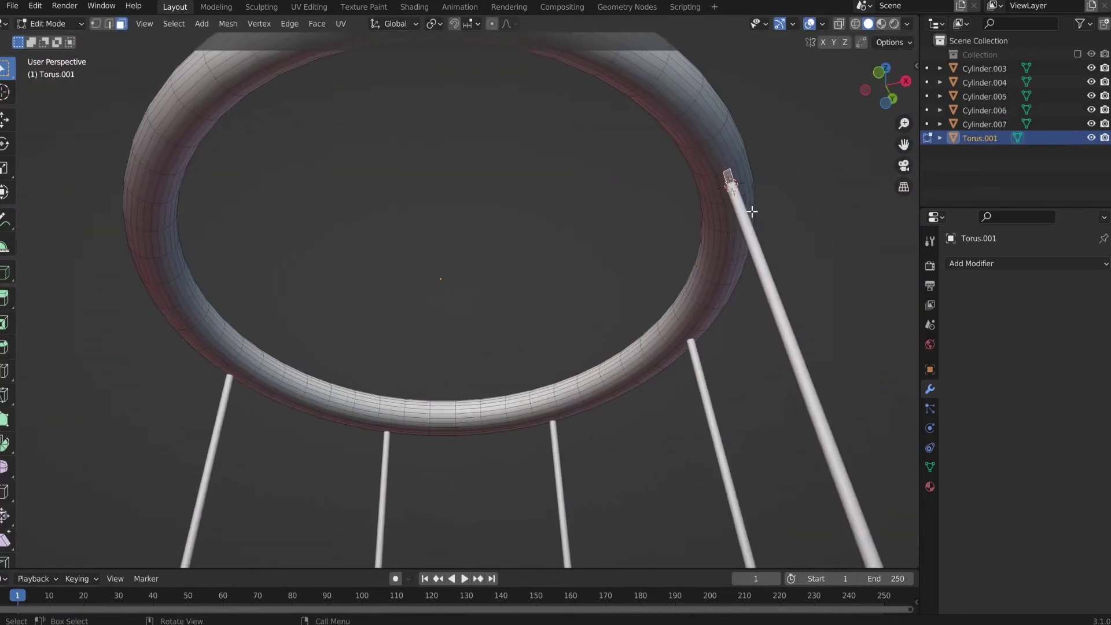
click(718, 154)
middle_drag(718, 154, 714, 297)
click(702, 296)
click(675, 274)
click(597, 236)
click(555, 228)
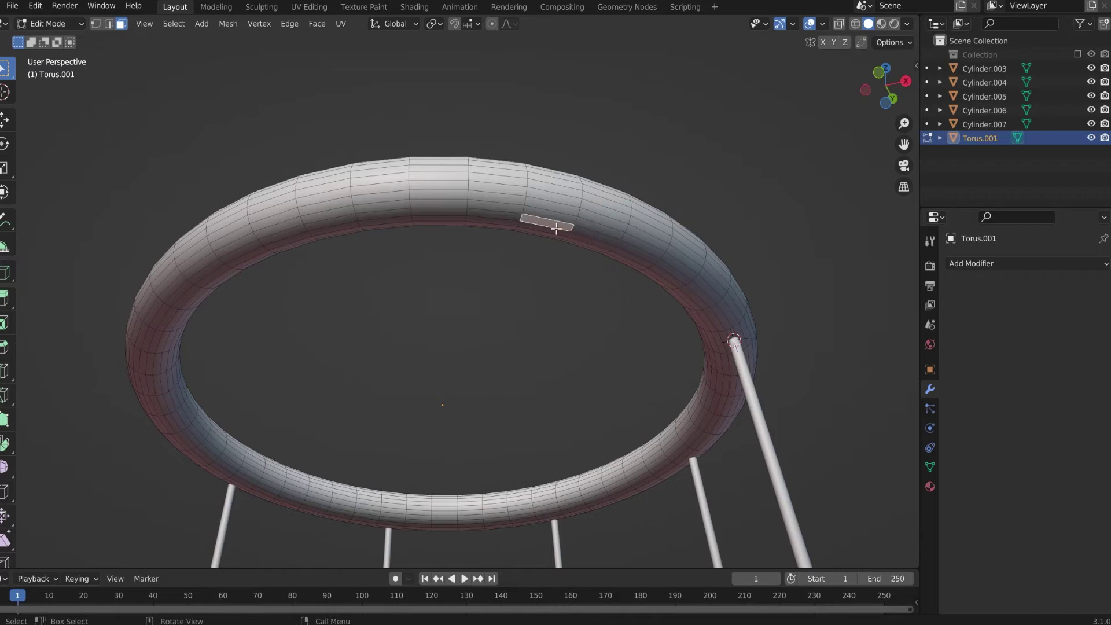
key(shift+s)
key(Tab)
- Try to snap the fifth hanging cylinder itself to the 3D cursor and undo the move
click(750, 392)
key(shift+s)
key(8)
key(ctrl+z)
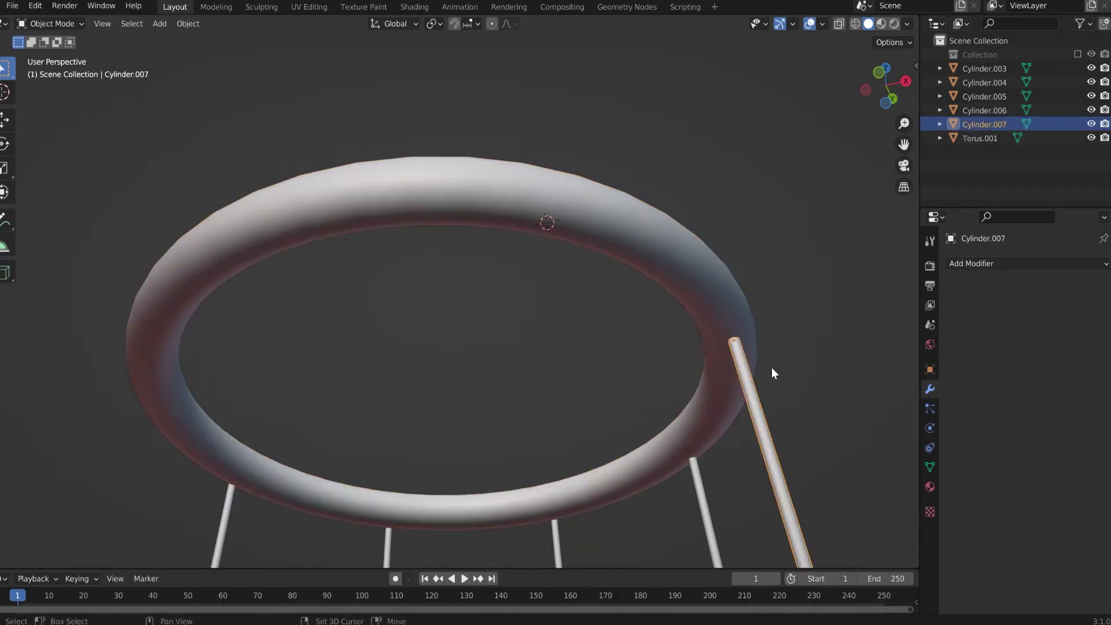
- Duplicate the fifth hanging cylinder and snap the copy to the 3D cursor as the sixth pendant
key(shift+d)
click(807, 314)
key(shift+a)
key(shift+s)
key(8)
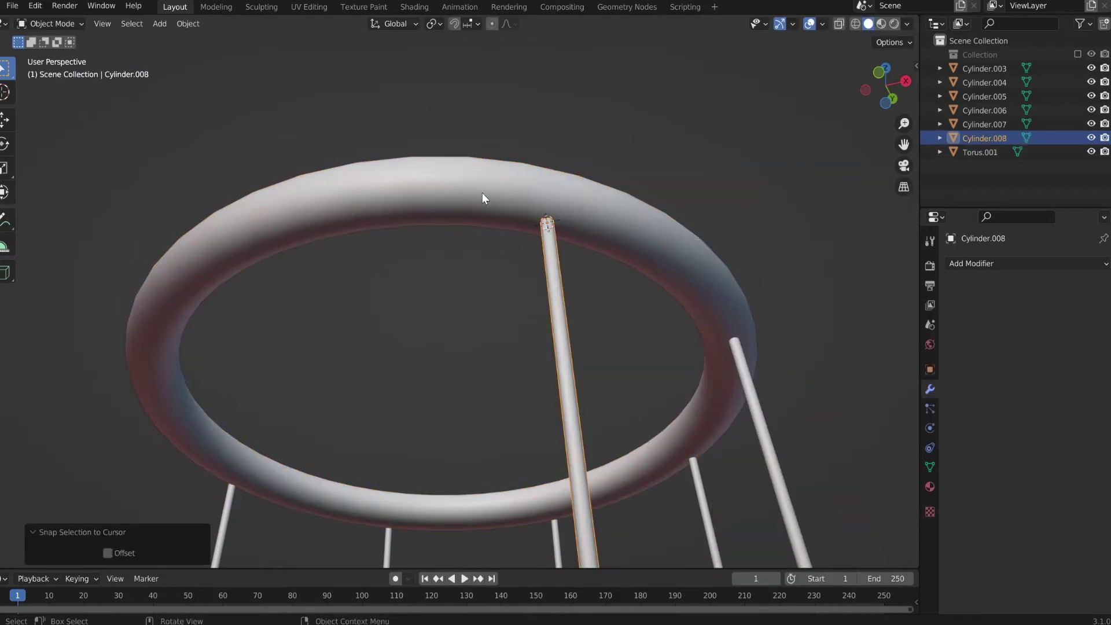
- Select an underside torus face farther around the ring from the sixth rod and snap the 3D cursor to it
click(482, 192)
key(Tab)
click(499, 213)
click(441, 212)
key(g)
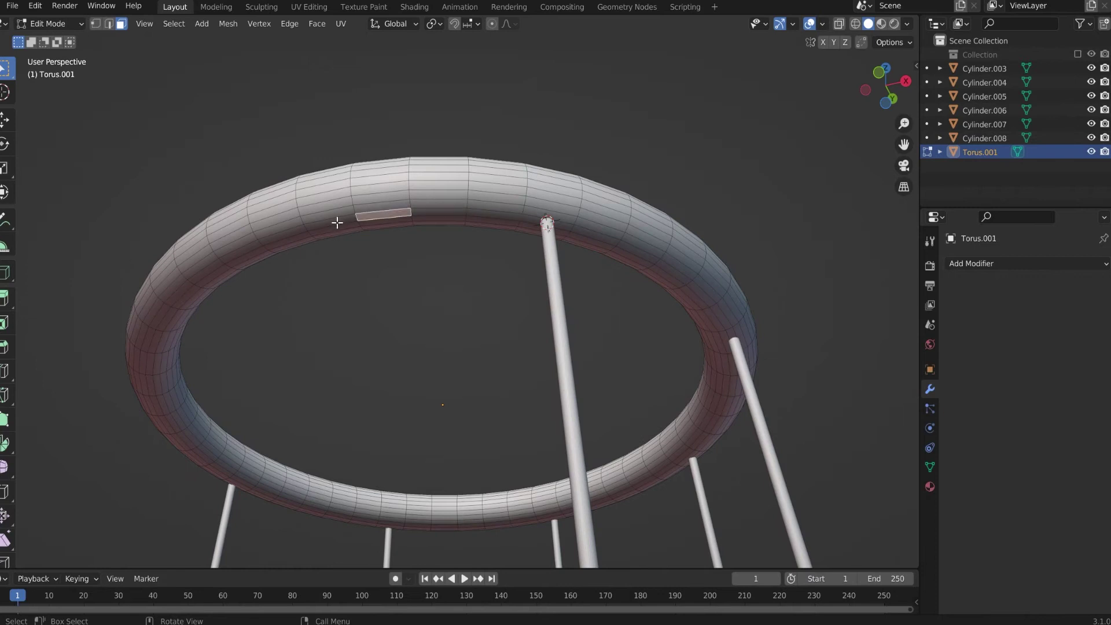
click(241, 251)
key(shift+s)
key(2)
key(Tab)
- Try to snap the sixth hanging cylinder itself to the 3D cursor and undo the move
click(556, 297)
key(shift+s)
click(565, 258)
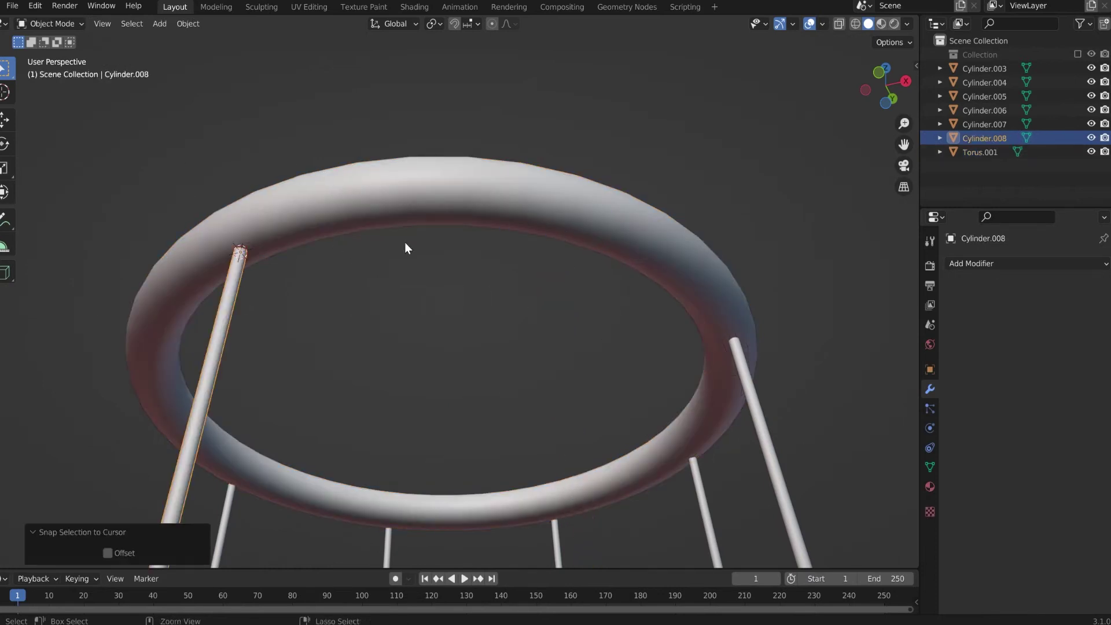
key(ctrl+z)
- Duplicate the sixth hanging cylinder and snap the copy to the 3D cursor as the seventh pendant
key(shift+d)
click(689, 208)
key(shift+s)
click(679, 160)
- Count along the torus's underside from the seventh rod, select the next attachment face and snap the 3D cursor to it
middle_drag(680, 166, 360, 233)
click(360, 234)
key(Tab)
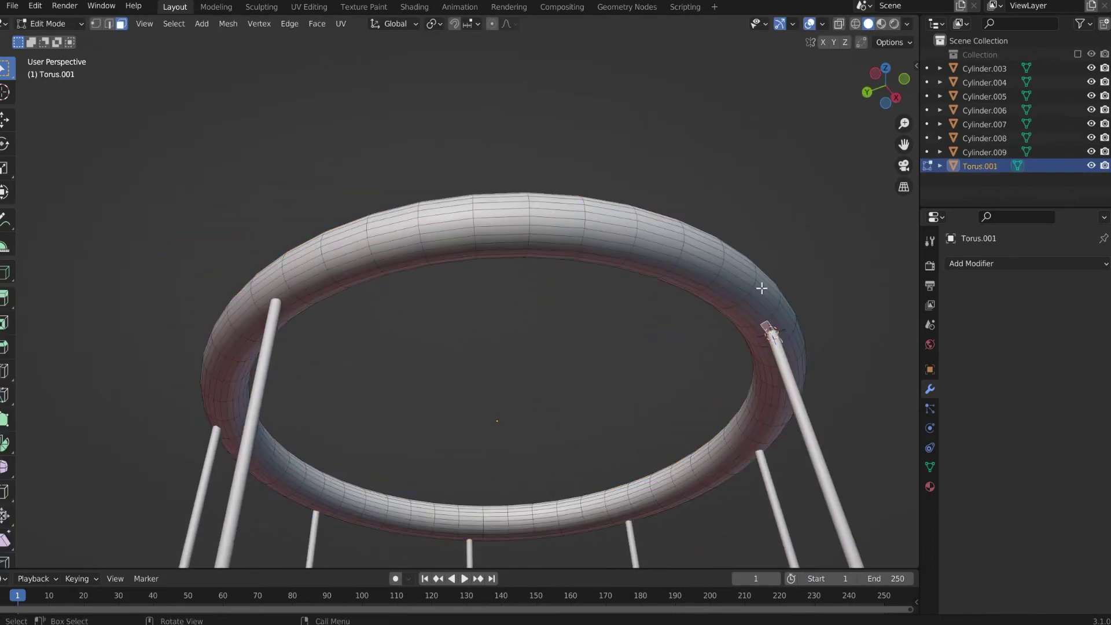
click(719, 295)
click(694, 280)
click(636, 263)
click(589, 251)
click(564, 247)
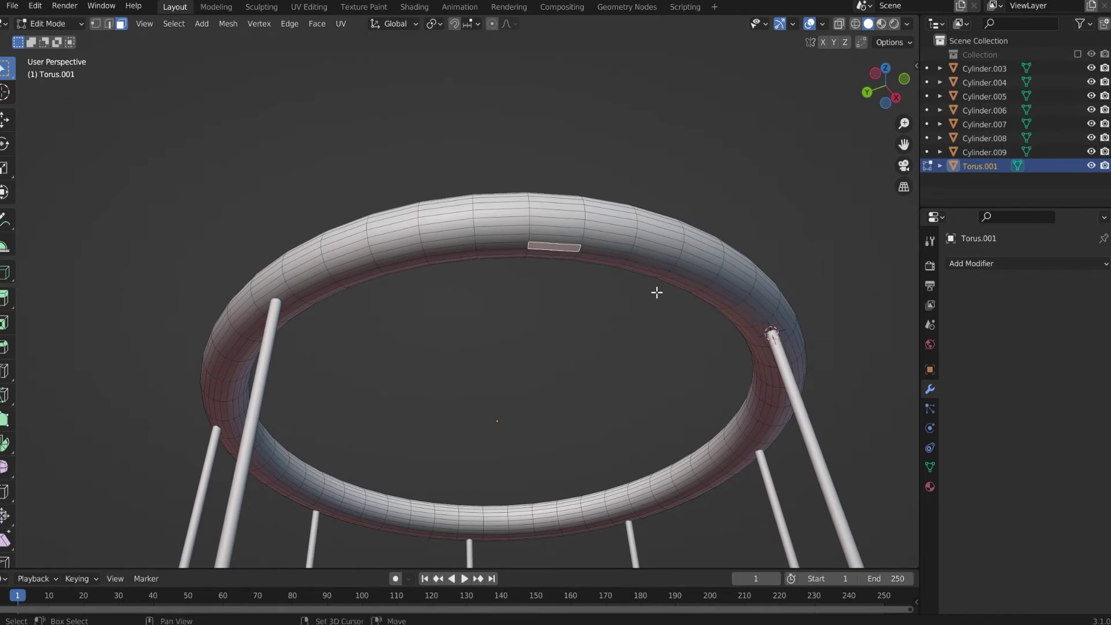
key(g)
key(Escape)
key(shift+s)
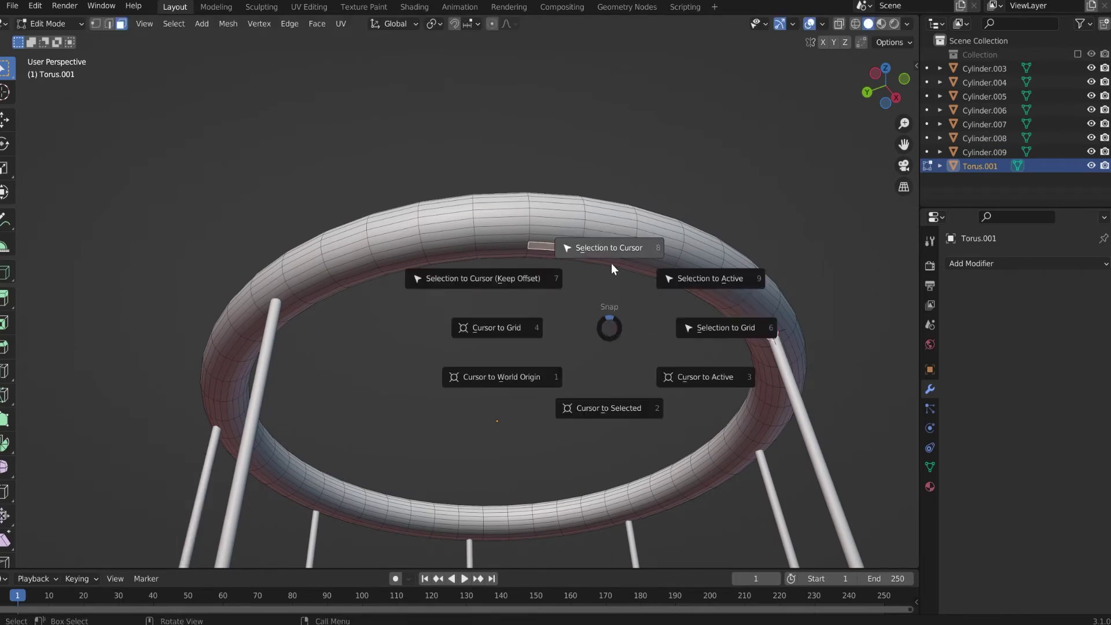
click(610, 364)
key(Tab)
- Duplicate the seventh hanging cylinder and snap the copy to the 3D cursor as the eighth pendant
click(794, 391)
key(shift+d)
click(823, 295)
key(shift+s)
click(822, 237)
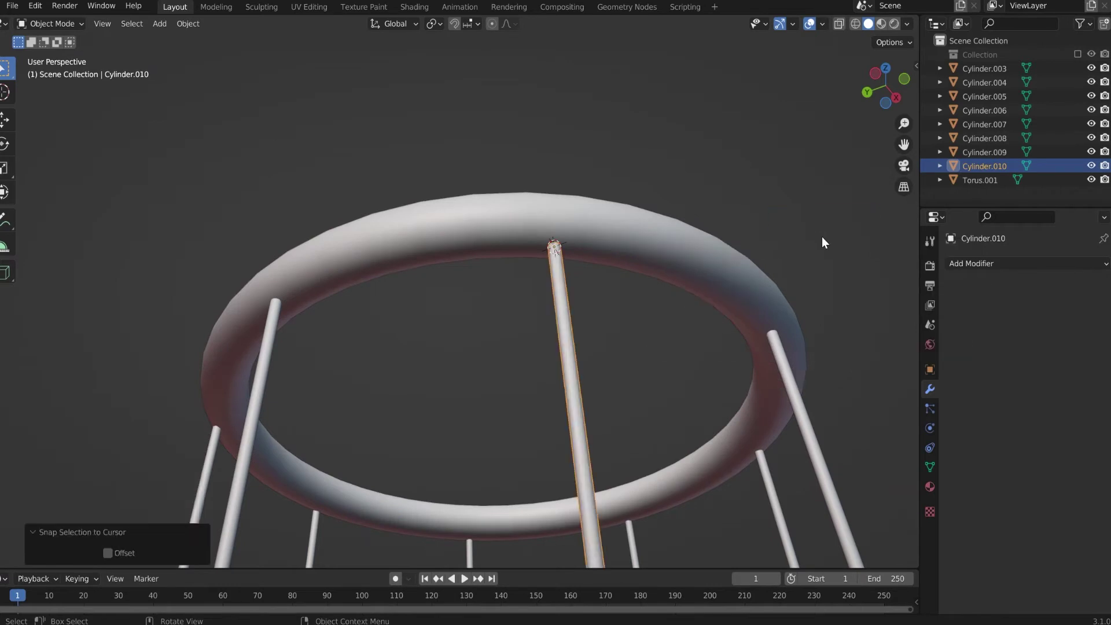
- Check the spacing between the eighth rod and the first one by stepping through the torus's underside faces
click(457, 232)
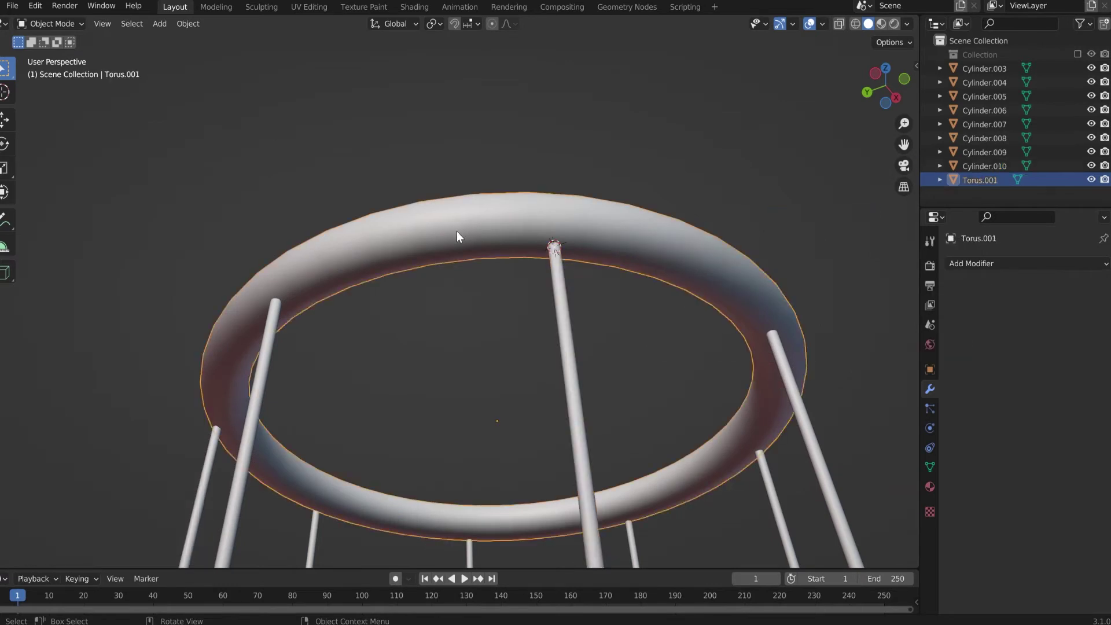
key(Tab)
click(496, 245)
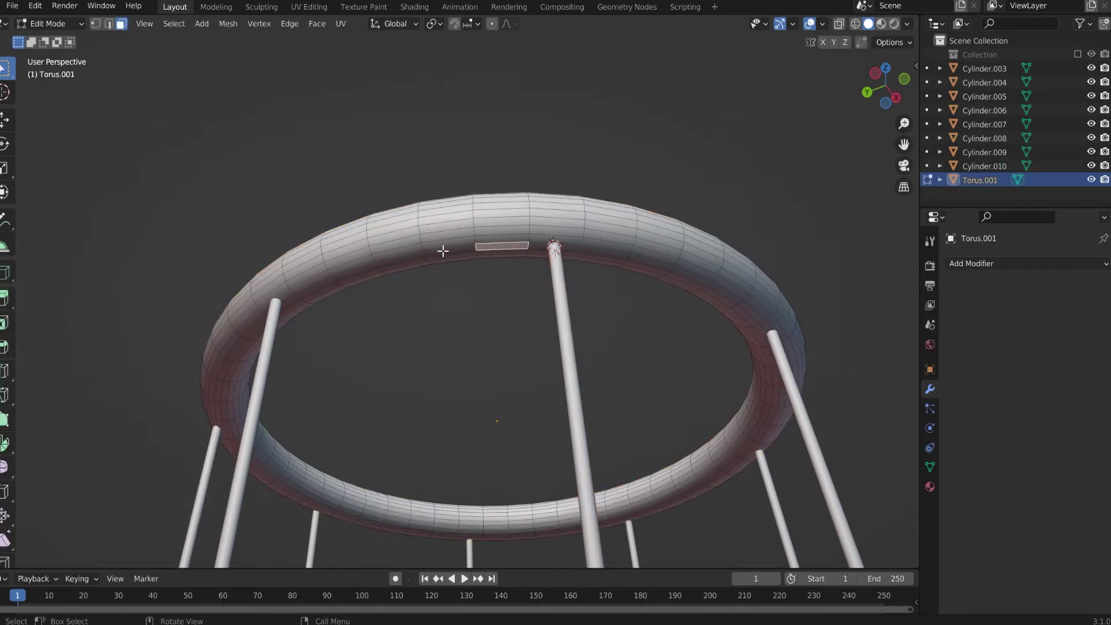
click(402, 259)
click(356, 270)
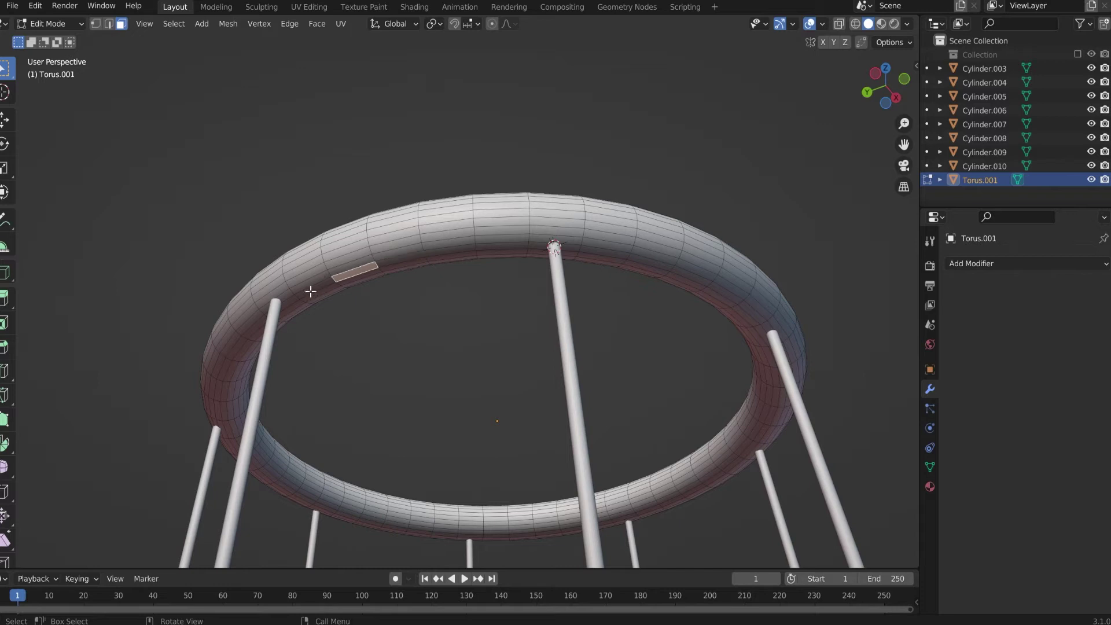
click(311, 291)
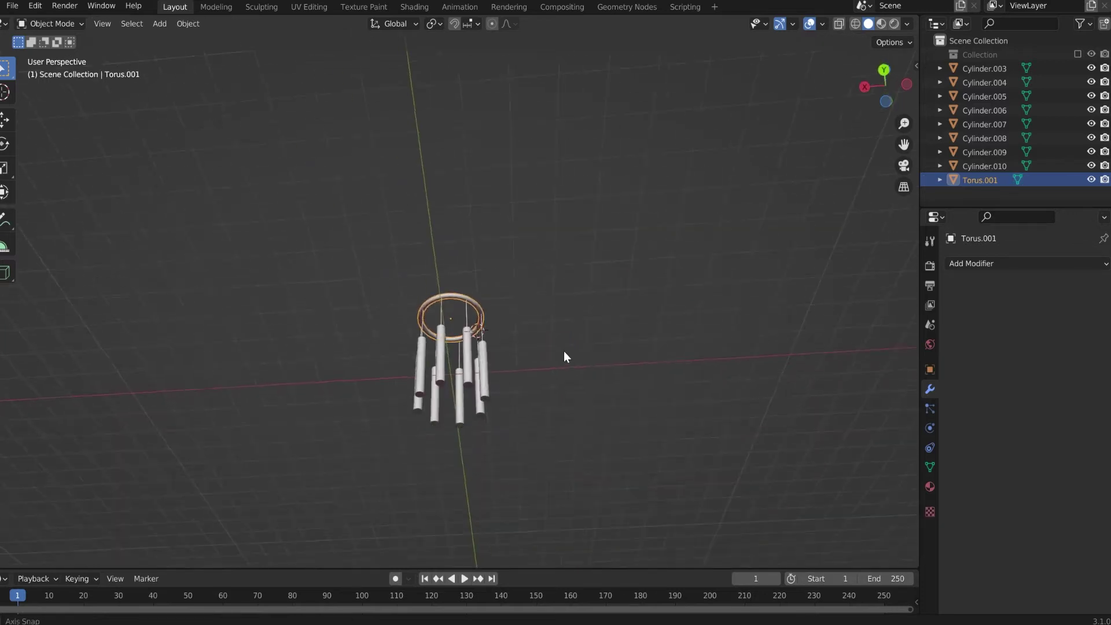
- Lengthen one hanging cylinder by moving its bottom face about 1.5 m downward along the Z axis
middle_drag(564, 350, 520, 382)
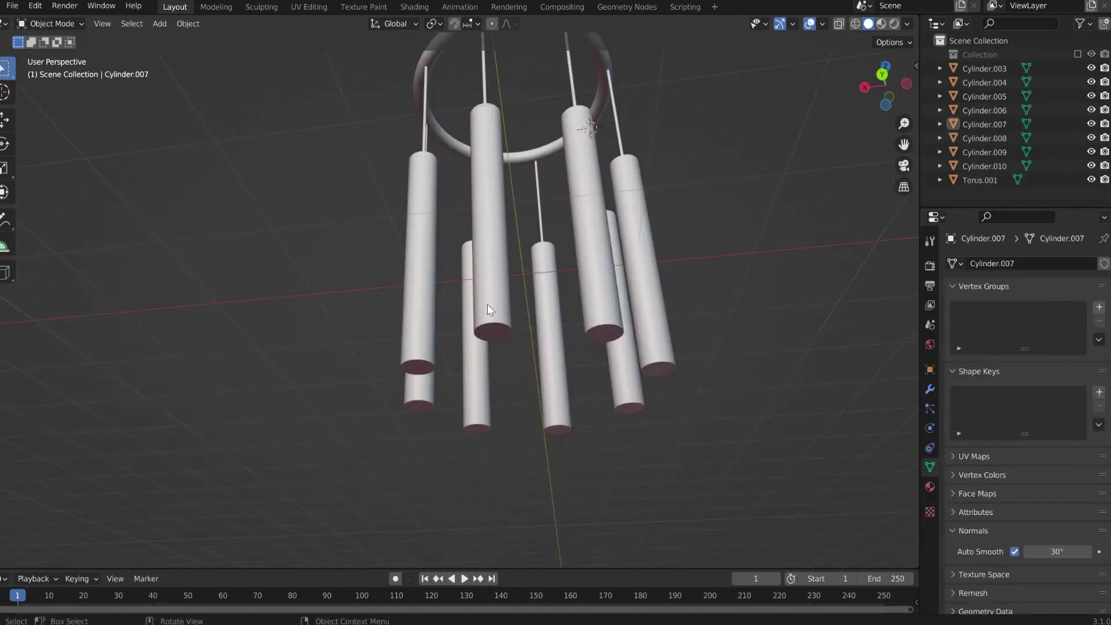
click(506, 303)
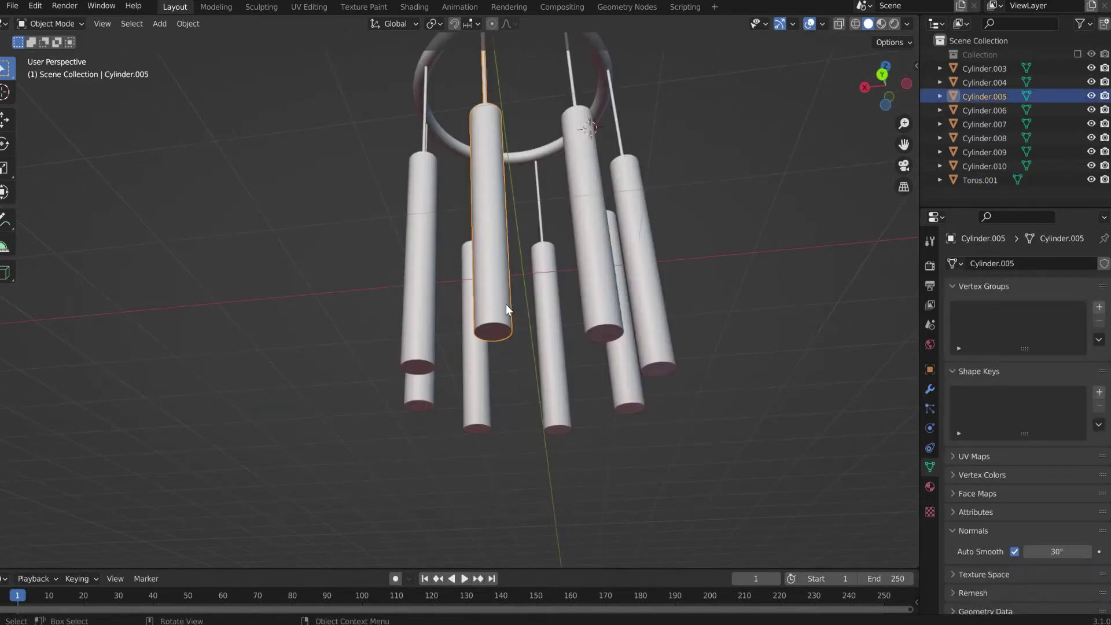
key(Tab)
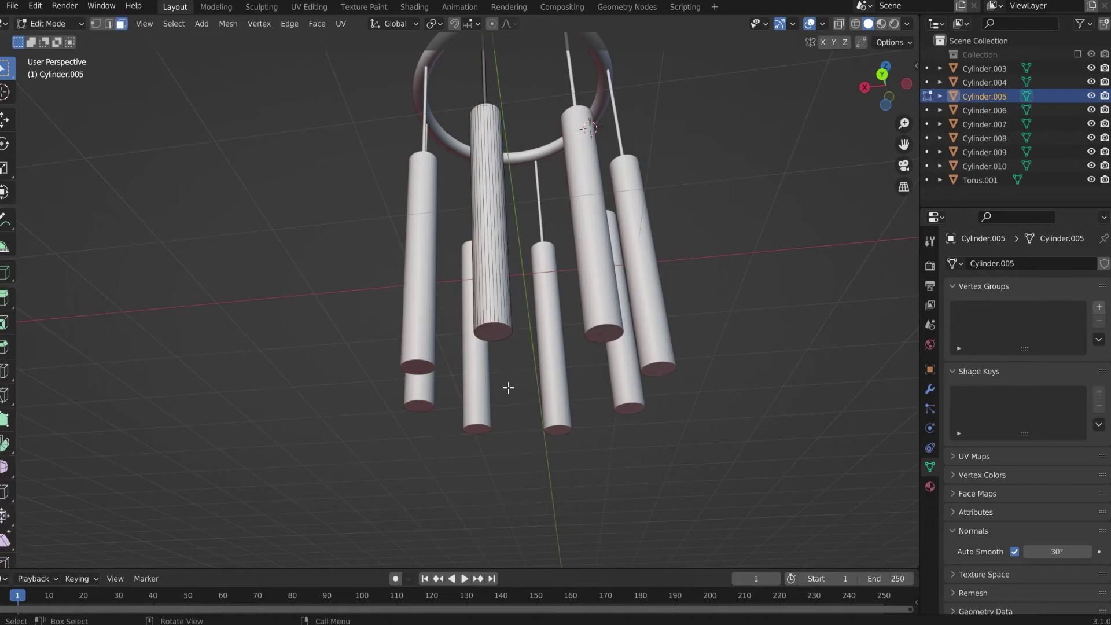
click(491, 334)
key(g)
key(z)
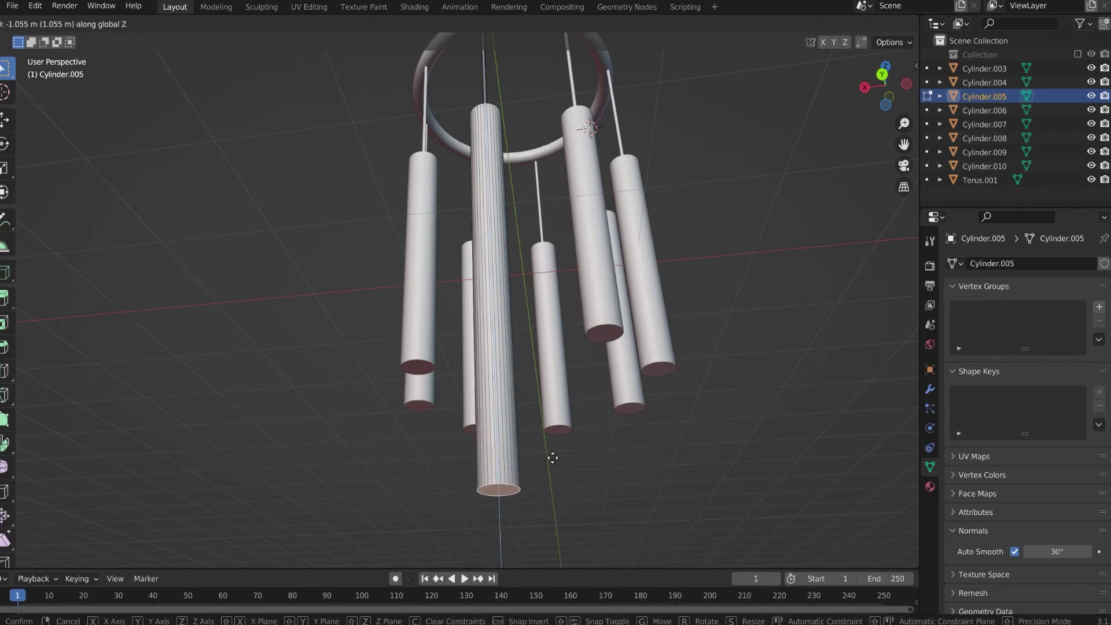
click(560, 536)
- Delete the bottom face of the lengthened cylinder to leave its lower end open
scroll(592, 522, down, 2)
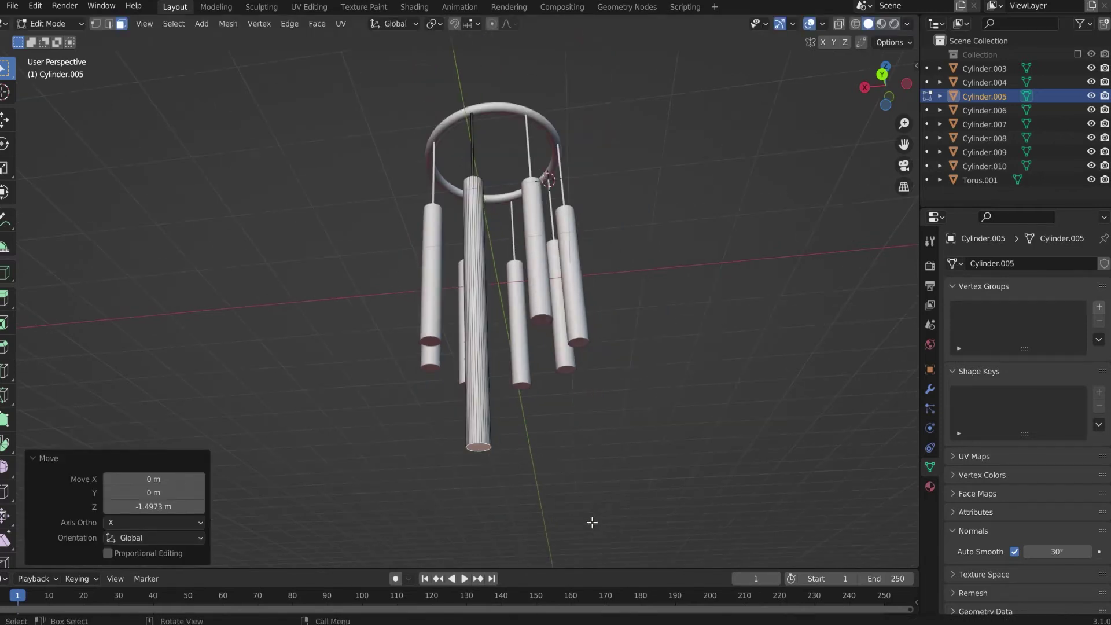
key(x)
click(499, 479)
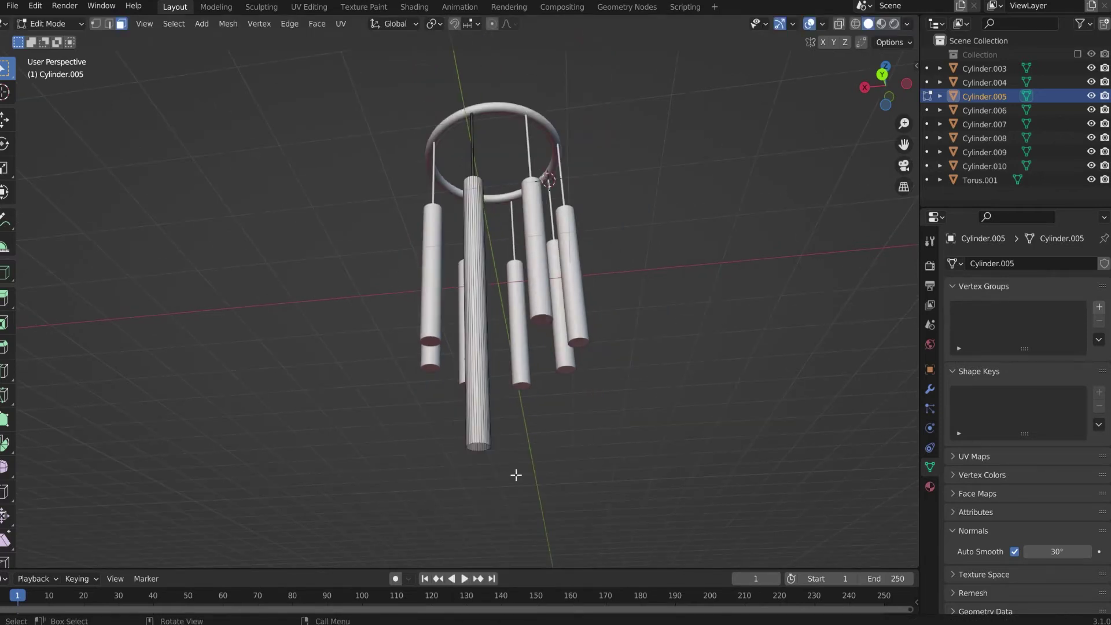
- Lengthen the next hanging cylinder by moving its bottom face about 1.11 m down along Z and delete that face
key(Tab)
click(436, 311)
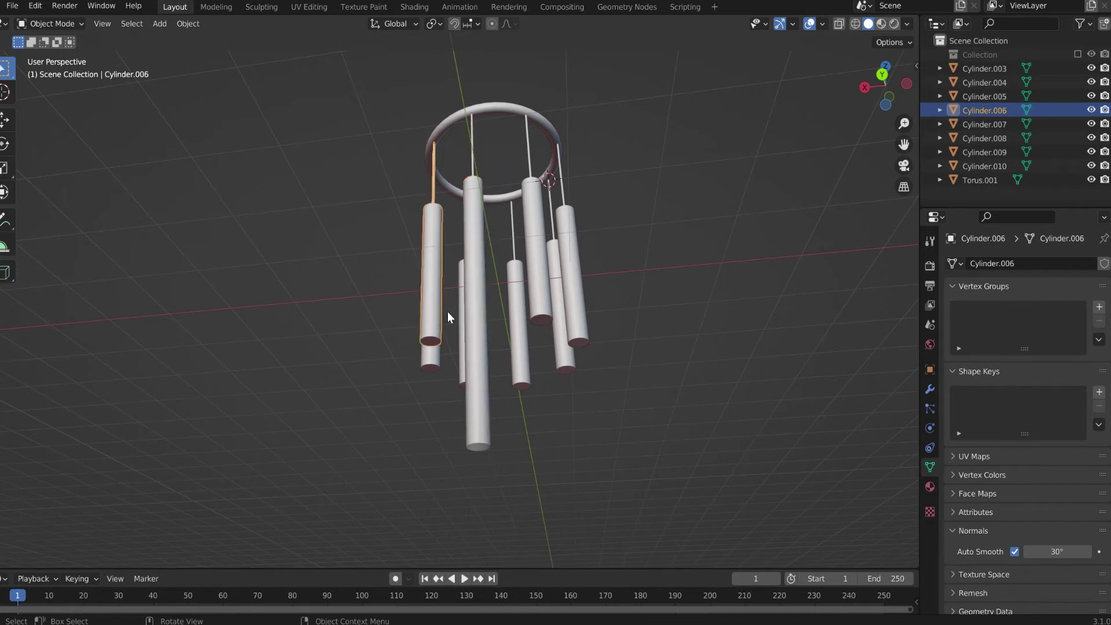
middle_drag(446, 312, 590, 323)
key(Tab)
key(g)
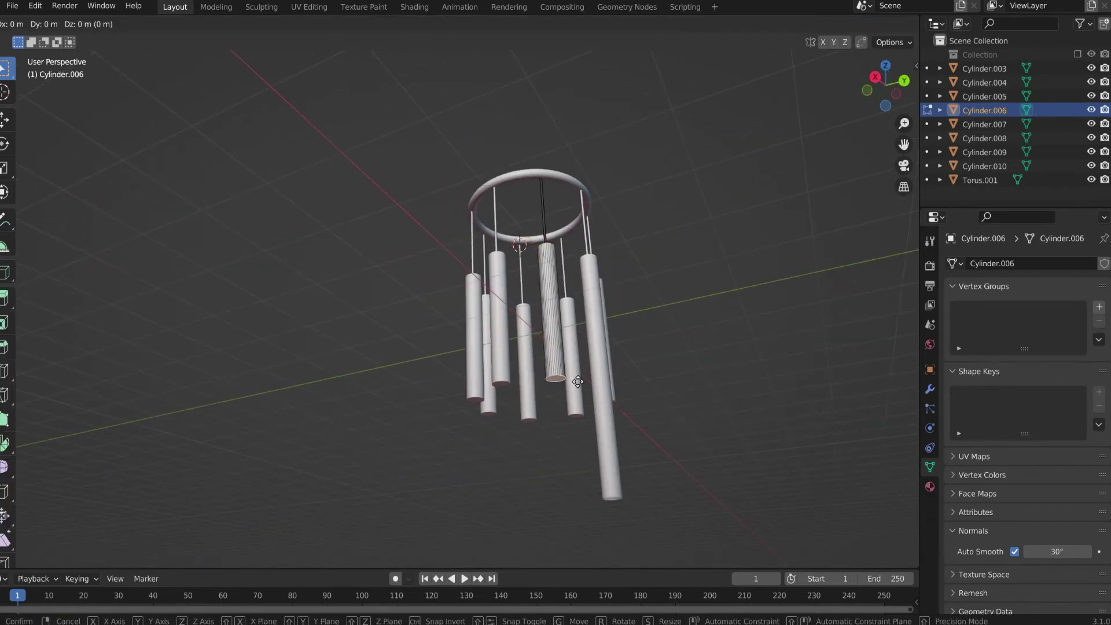
key(z)
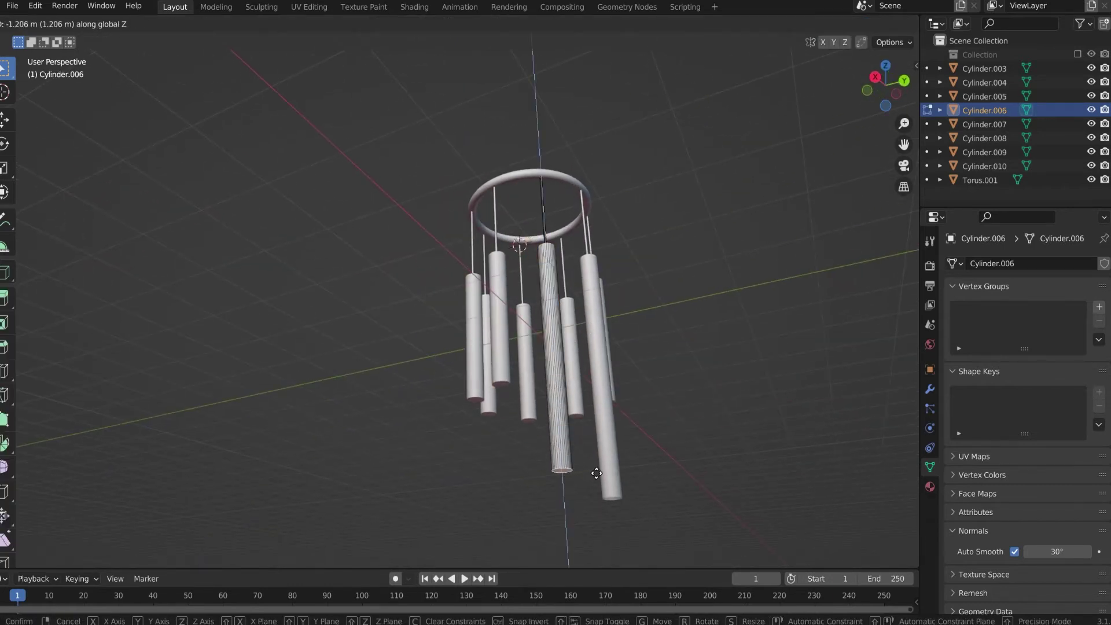
click(600, 465)
key(x)
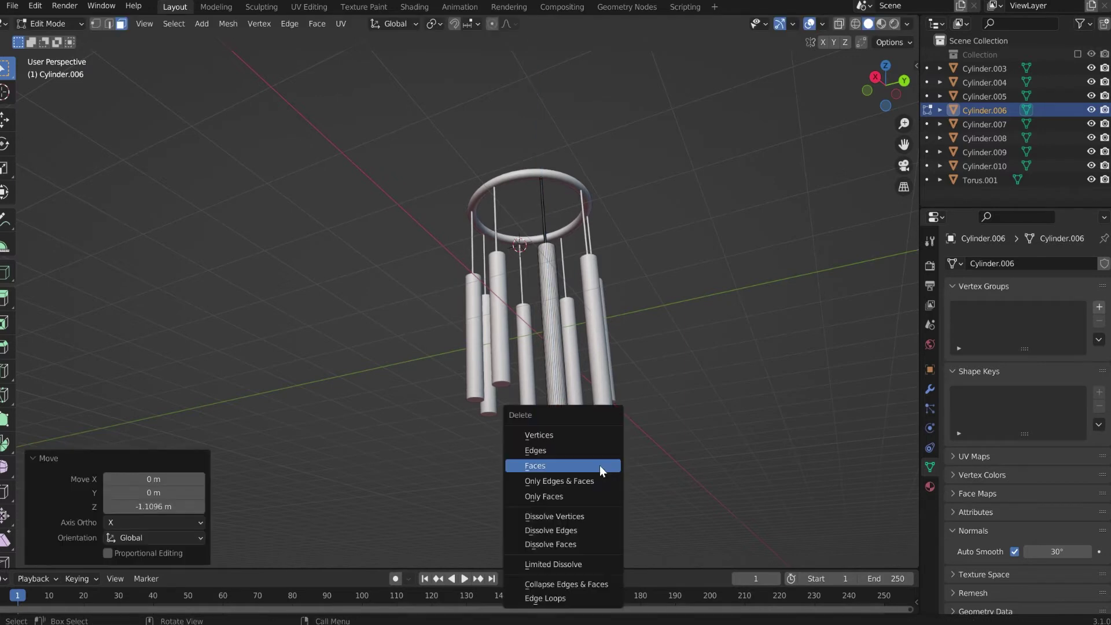
click(600, 465)
key(Tab)
- Lengthen the third hanging cylinder by moving its bottom face about 0.84 m down along Z, then delete that face
middle_drag(520, 444, 583, 456)
click(510, 393)
key(Tab)
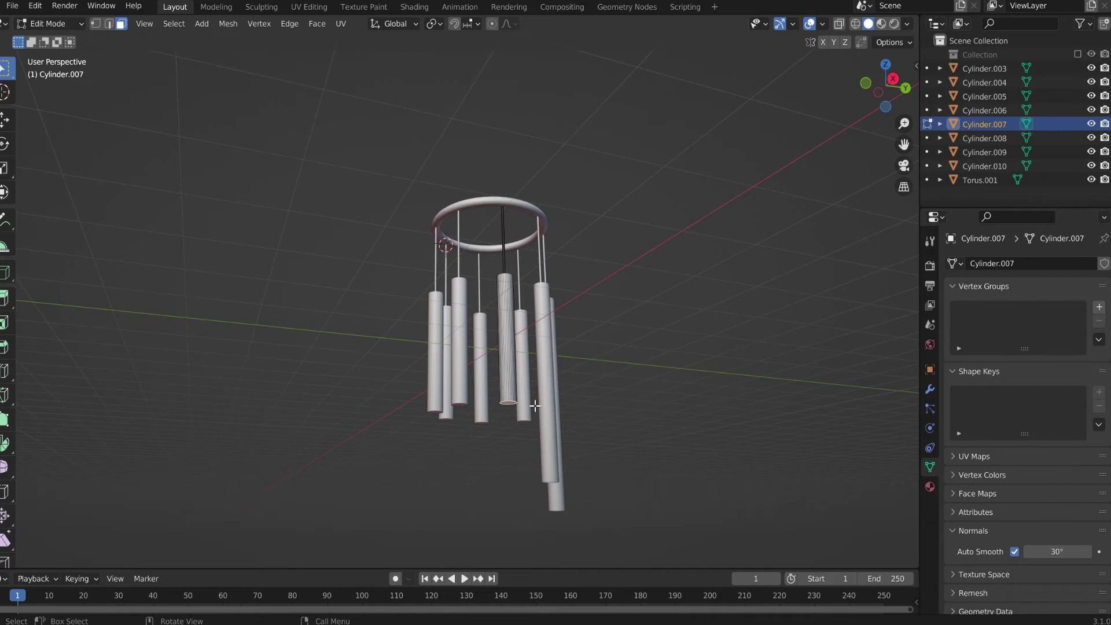
key(g)
key(z)
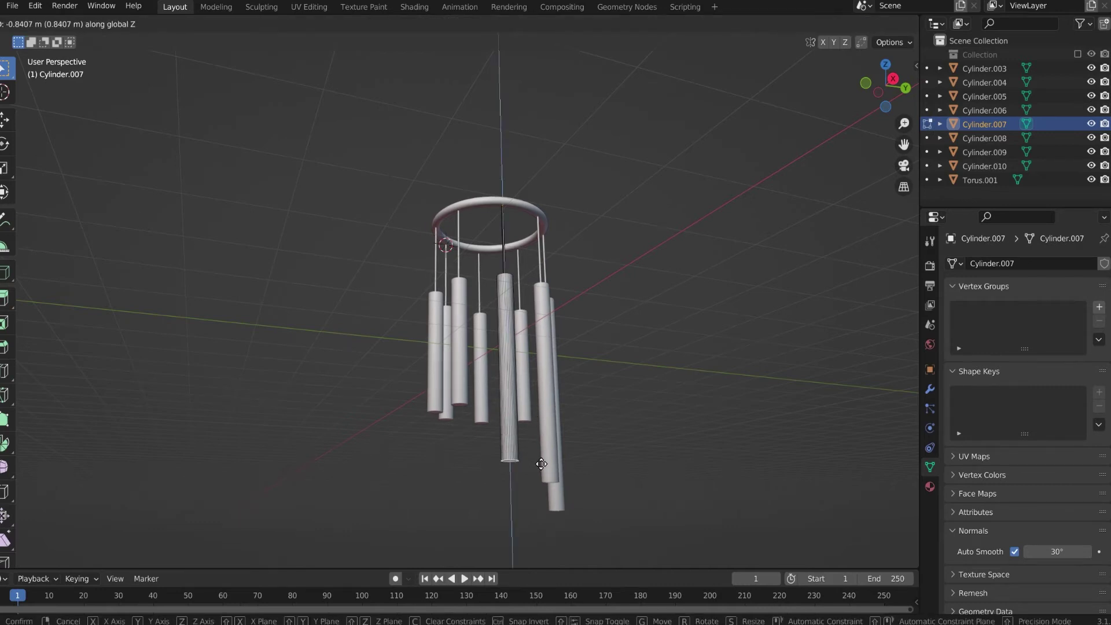
click(541, 464)
key(x)
click(540, 465)
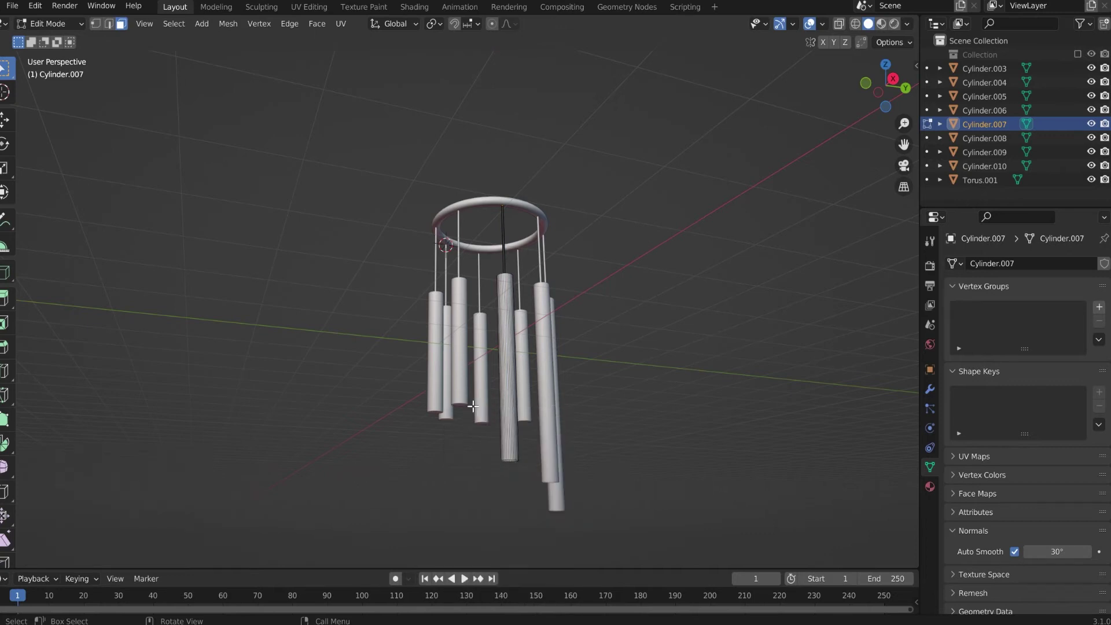
key(Tab)
- Extend the fourth hanging cylinder slightly by lowering its bottom face along Z and delete the face to open its end
middle_drag(458, 384, 572, 405)
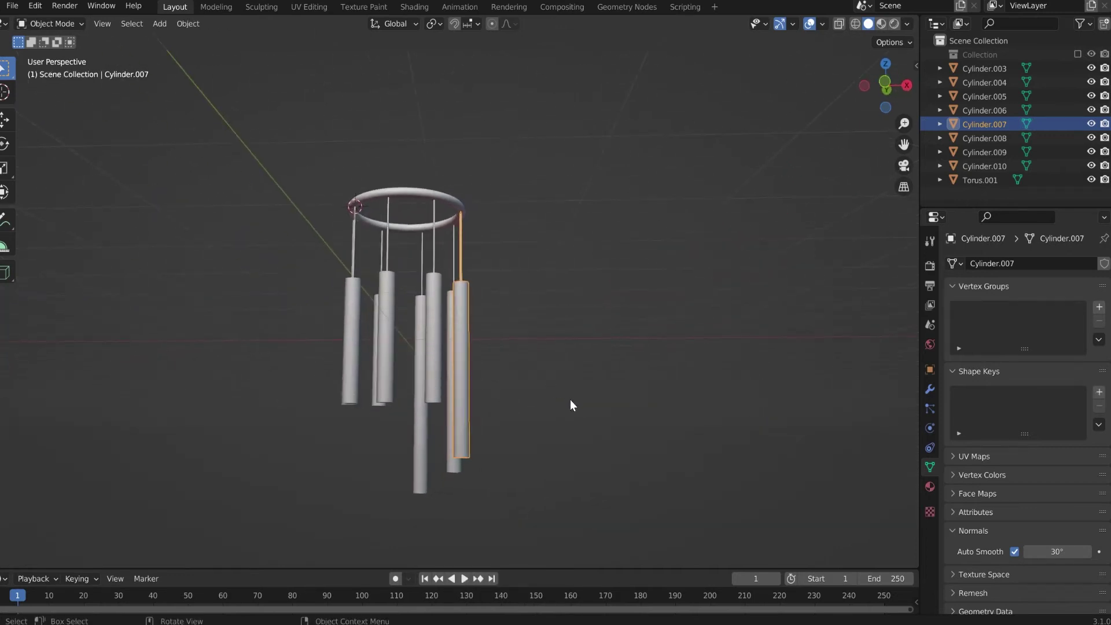
click(436, 375)
key(Tab)
middle_drag(456, 383, 442, 397)
key(x)
key(Escape)
key(g)
key(z)
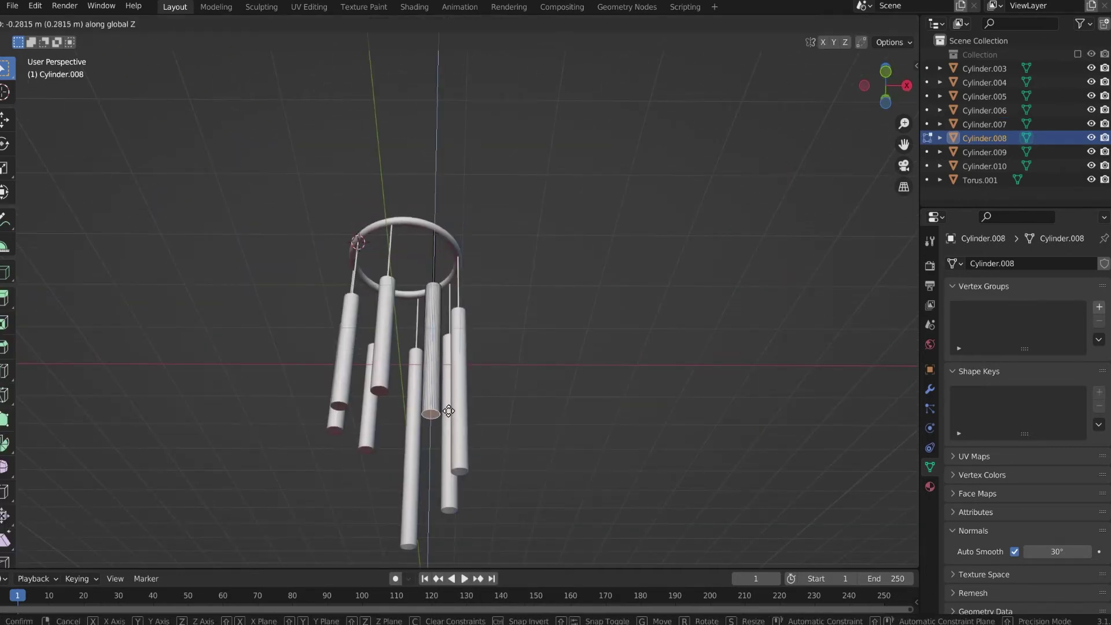
click(449, 432)
key(x)
key(f)
- Switch editing to the fifth hanging cylinder, adjust its bottom face along Z, and delete that face
key(alt+q)
key(g)
key(z)
click(385, 414)
key(x)
click(385, 414)
- Adjust the sixth hanging cylinder's length by moving its bottom face slightly along Z and delete that face
middle_drag(324, 359, 431, 372)
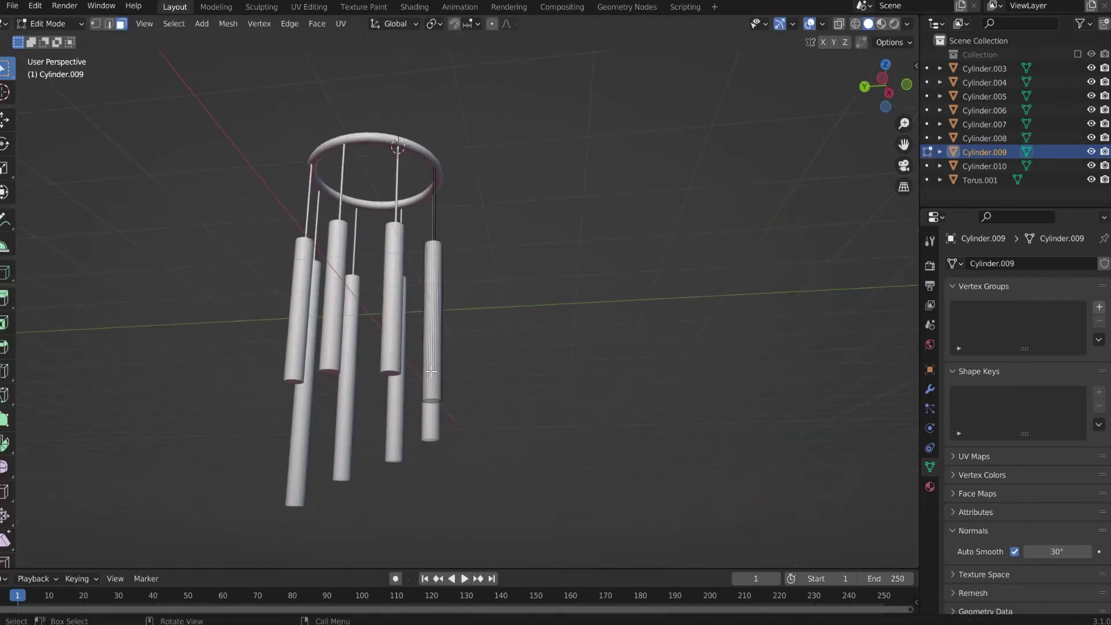
key(Tab)
click(391, 359)
key(Tab)
key(g)
key(z)
click(390, 371)
key(x)
key(f)
key(Tab)
- Shorten the seventh hanging cylinder by raising its bottom face about 0.07 m along Z and delete that face
click(331, 354)
key(Tab)
key(g)
key(z)
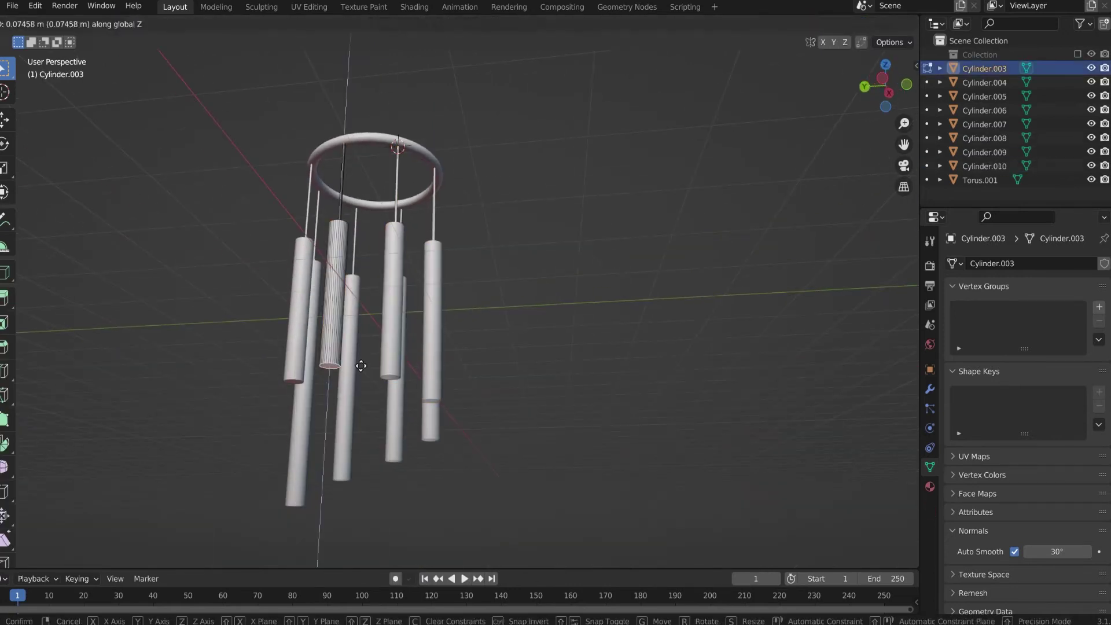
click(362, 366)
key(x)
key(f)
middle_drag(361, 342, 430, 306)
key(Tab)
click(435, 400)
key(Tab)
key(Tab)
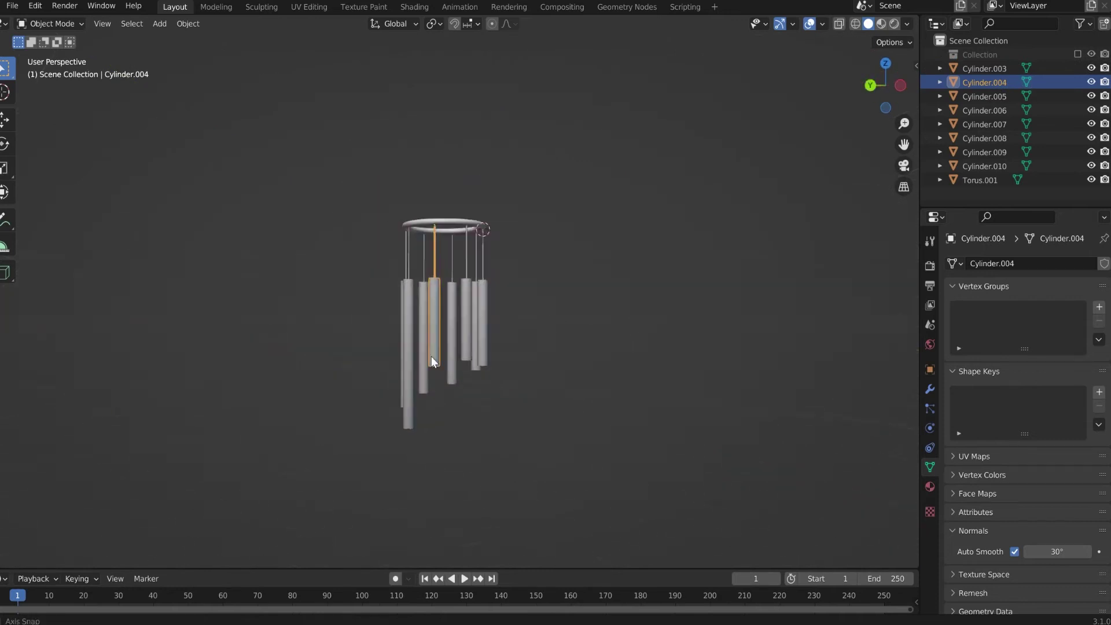
middle_drag(432, 360, 456, 383)
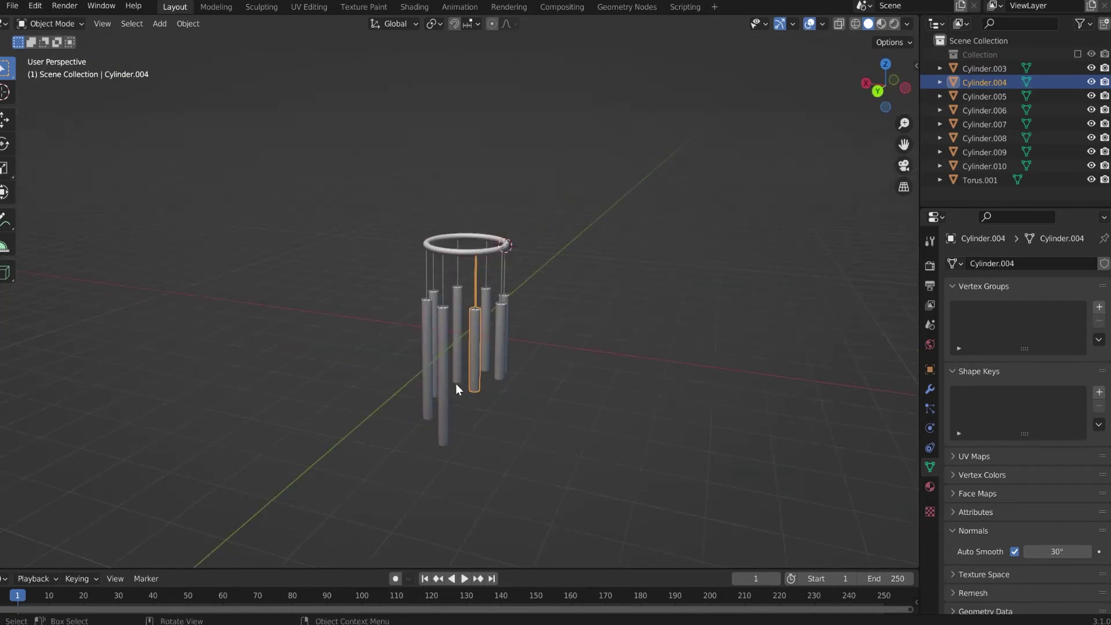
- Snap the 3D cursor to the centre of the torus ring
click(470, 252)
key(shift+s)
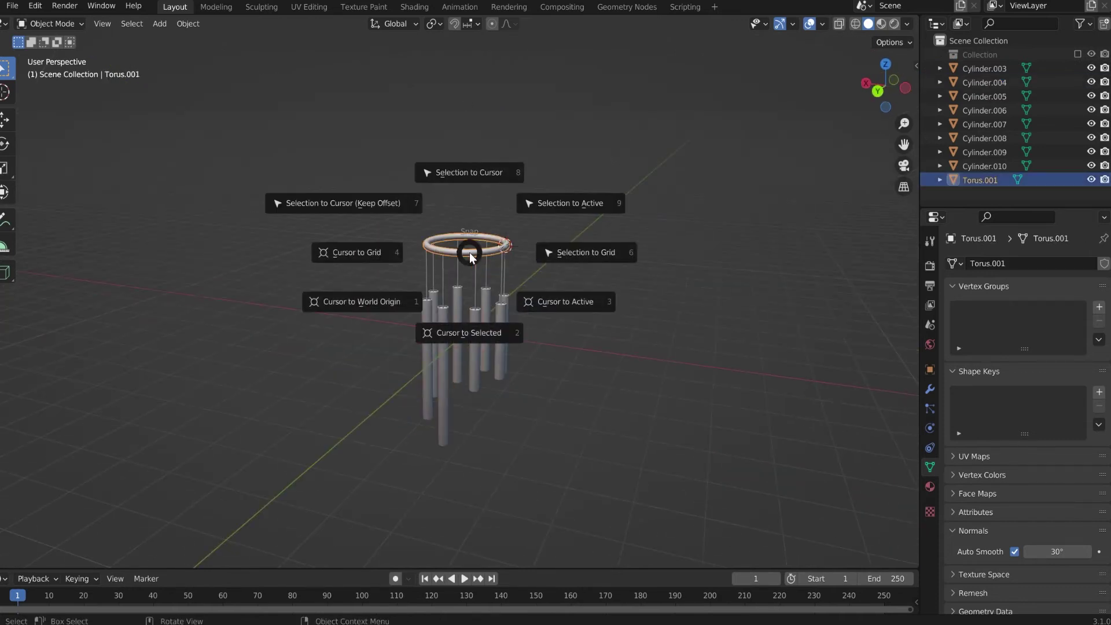
click(481, 333)
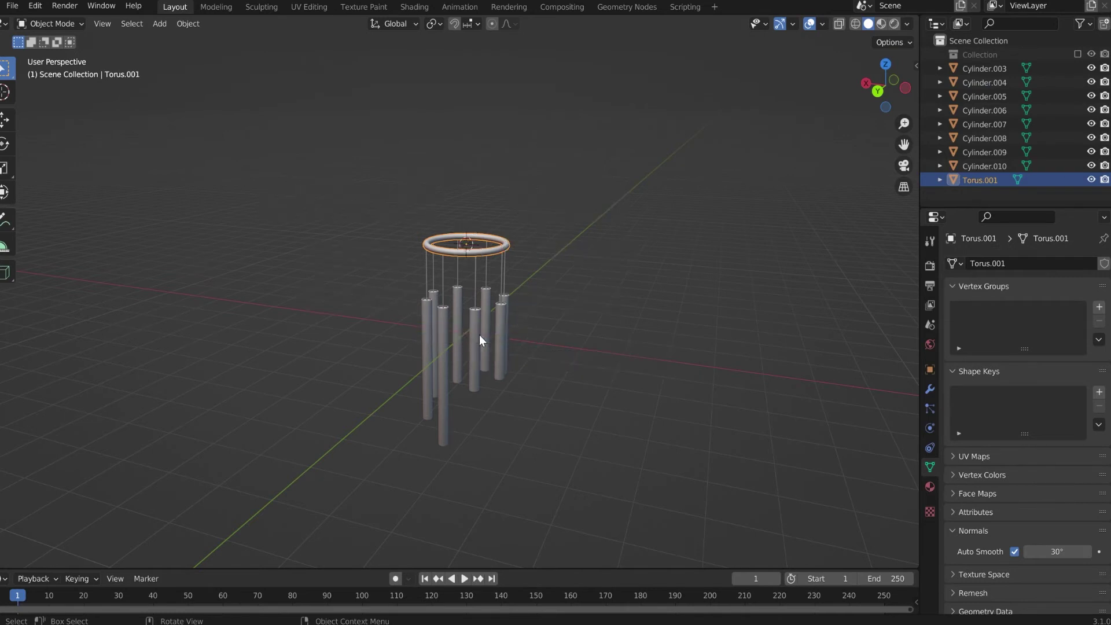
- Add a UV sphere at the ring's centre and scale it down to about 0.154
key(shift+a)
mouse_move(478, 288)
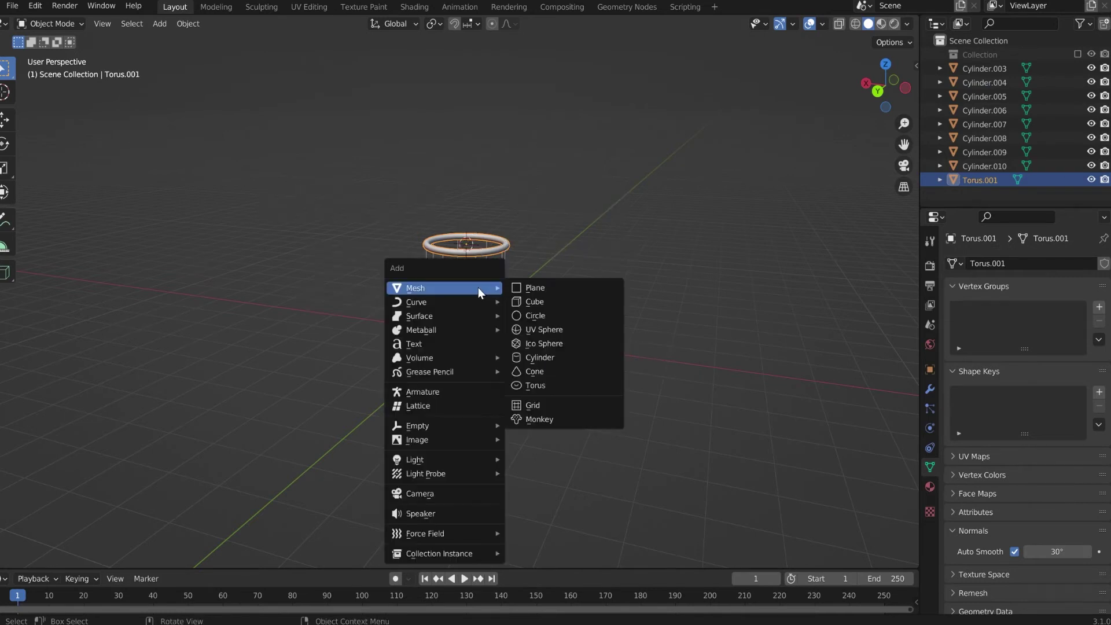
click(551, 331)
key(s)
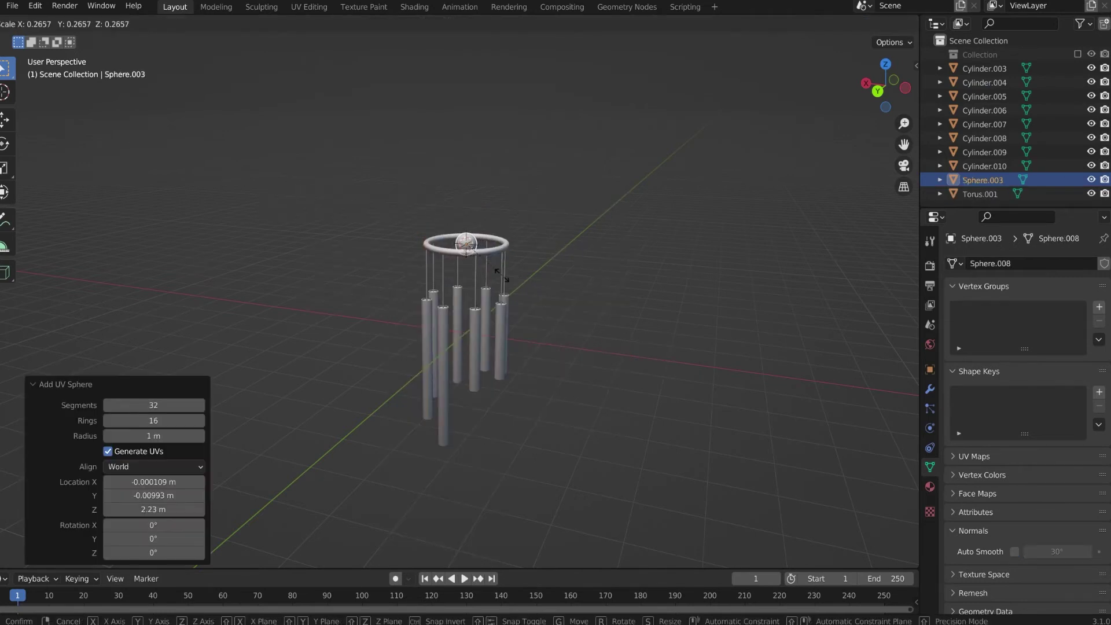
click(485, 266)
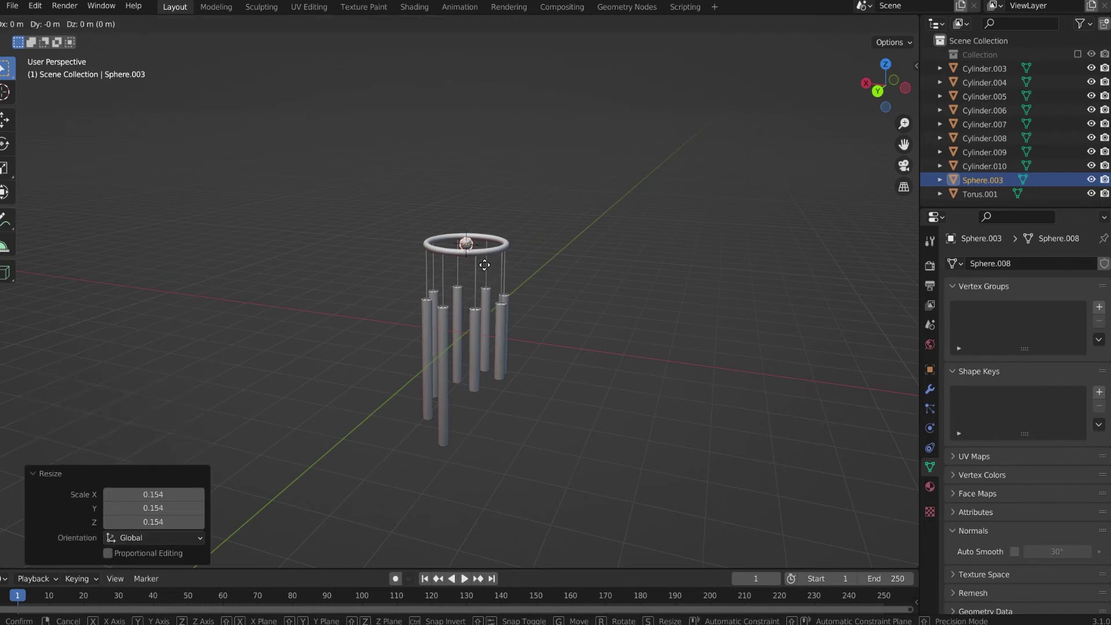
- Raise the small sphere about 1.59 m above the ring along the Z axis
key(g)
key(z)
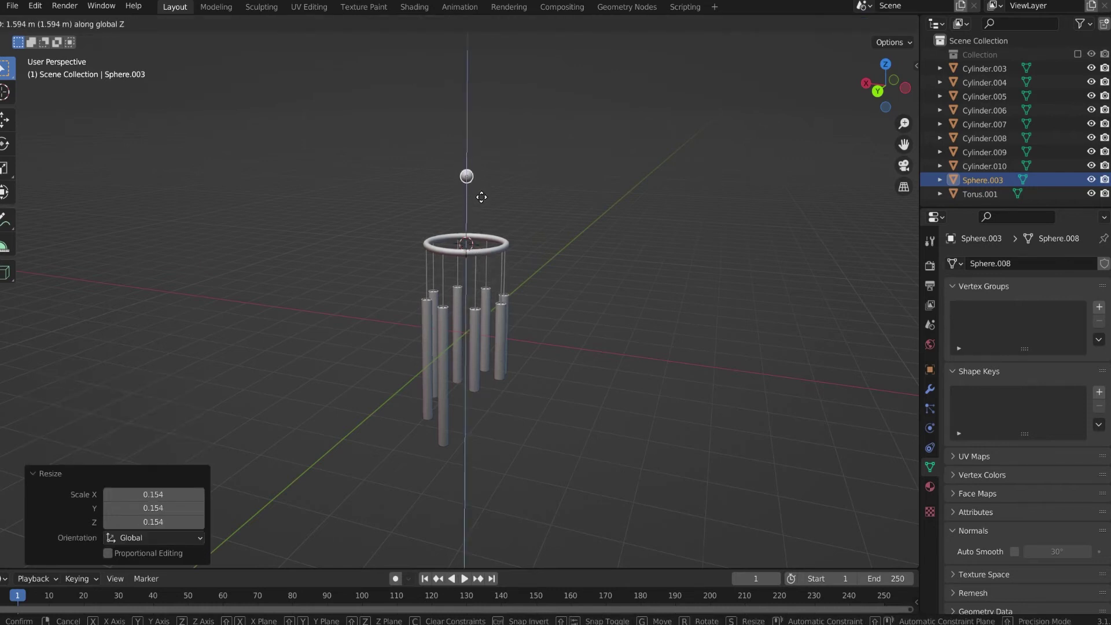
click(477, 199)
- Add a cylinder at the ring's centre and scale it into a thin vertical rod, keeping its Z height
key(shift+a)
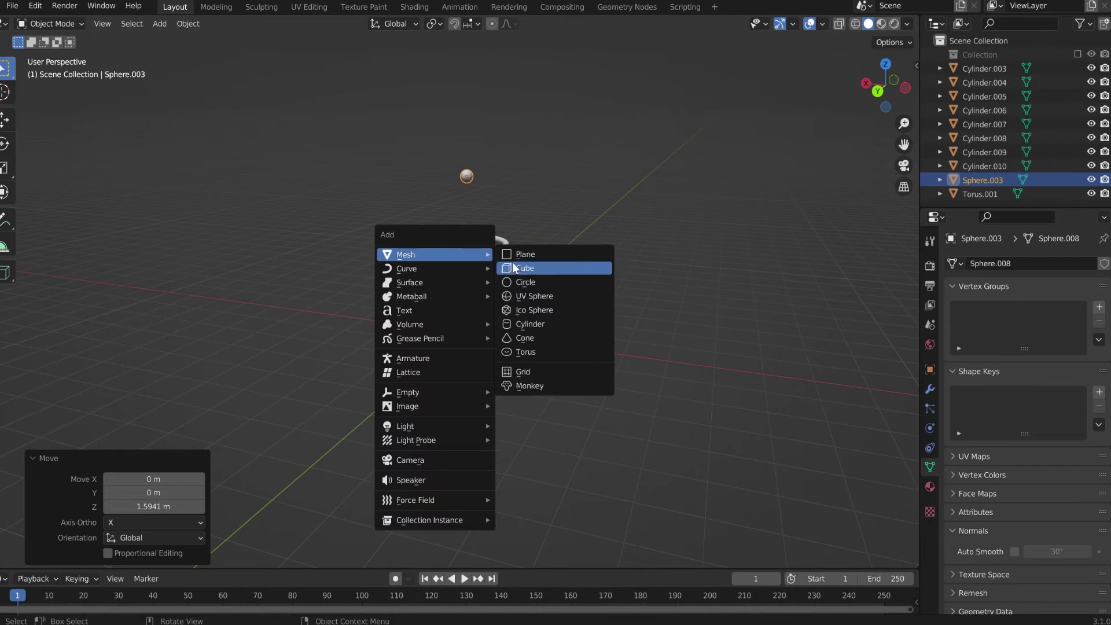
click(523, 321)
key(s)
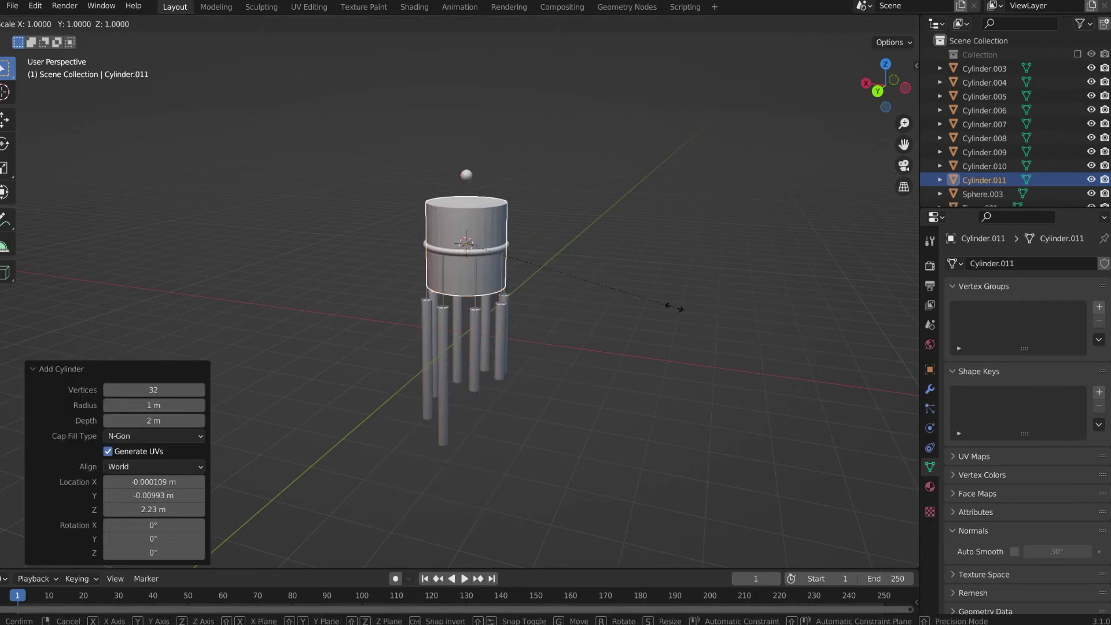
key(shift+z)
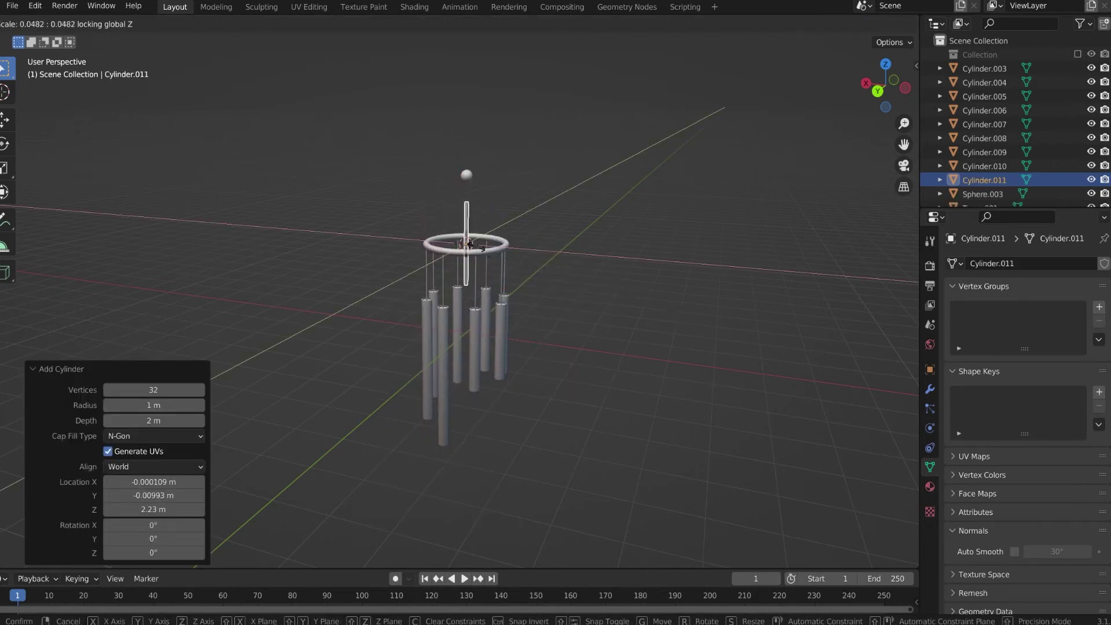
click(466, 242)
- Select the top face of the thin central rod and snap the 3D cursor to it
scroll(457, 189, up, 6)
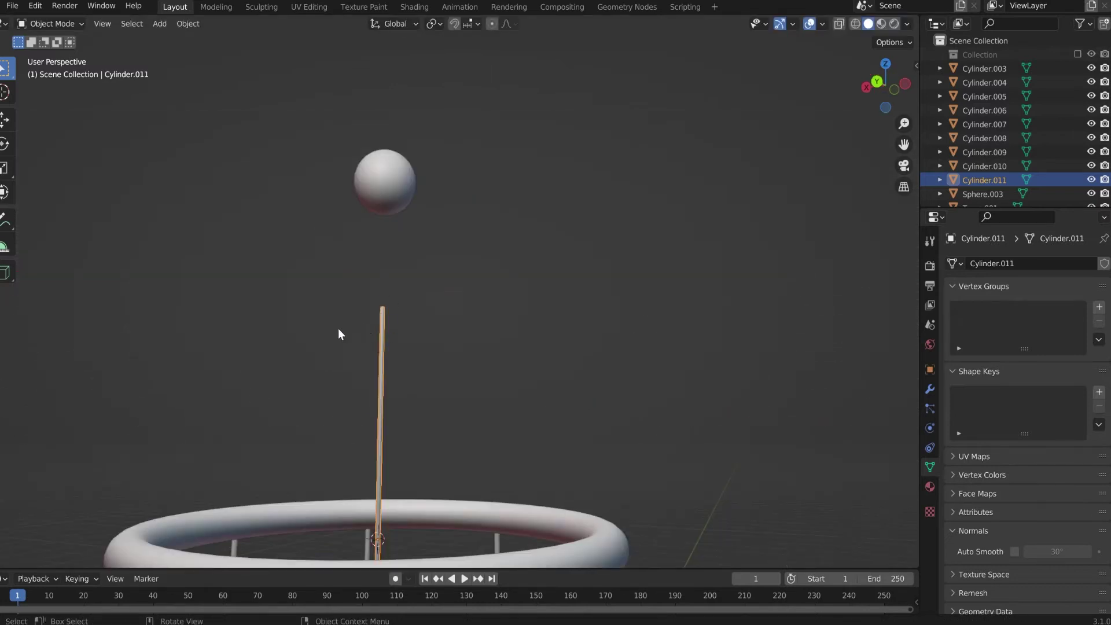
key(Tab)
middle_drag(362, 313, 392, 349)
click(507, 369)
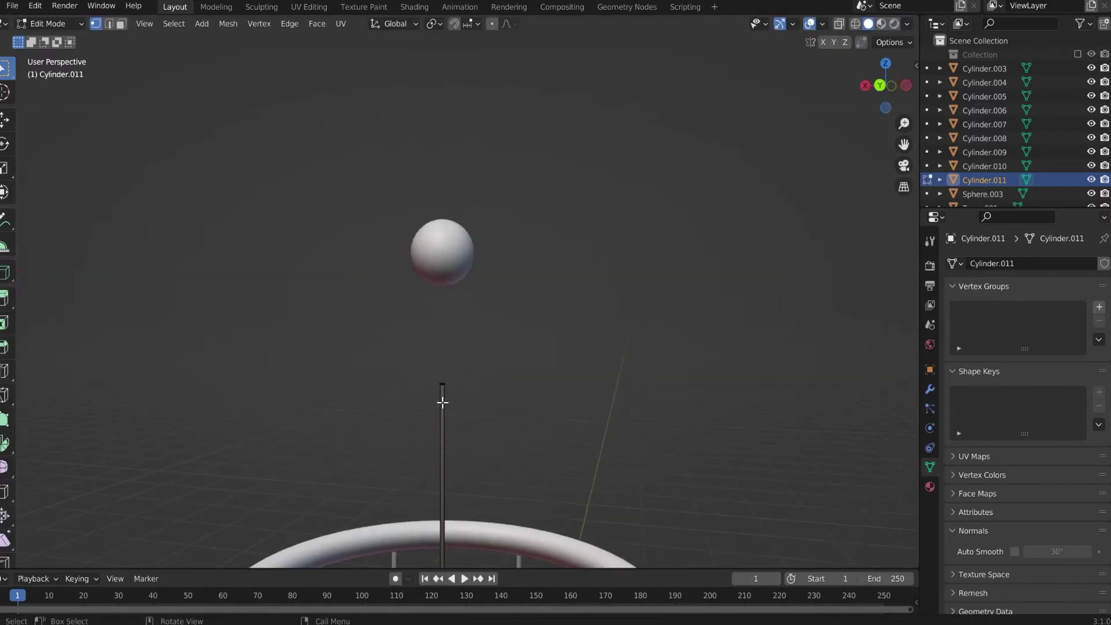
drag(442, 366, 430, 363)
drag(480, 287, 470, 298)
middle_drag(787, 75, 787, 102)
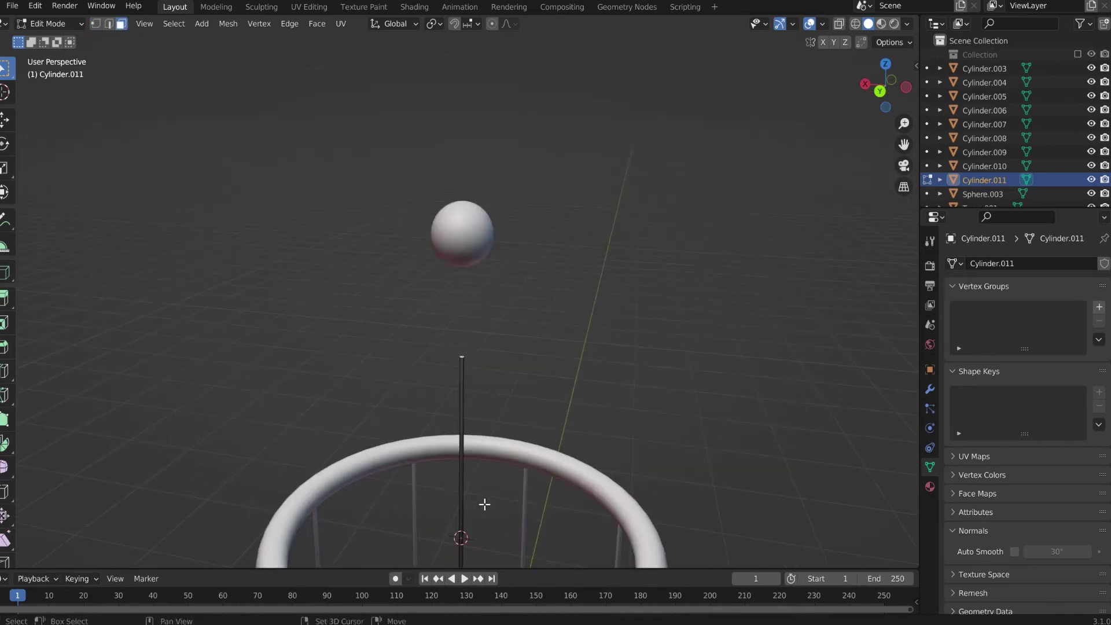
key(shift+s)
click(489, 564)
- Set the central rod's origin to the 3D cursor at its top end
key(Tab)
right_click(463, 376)
mouse_move(466, 426)
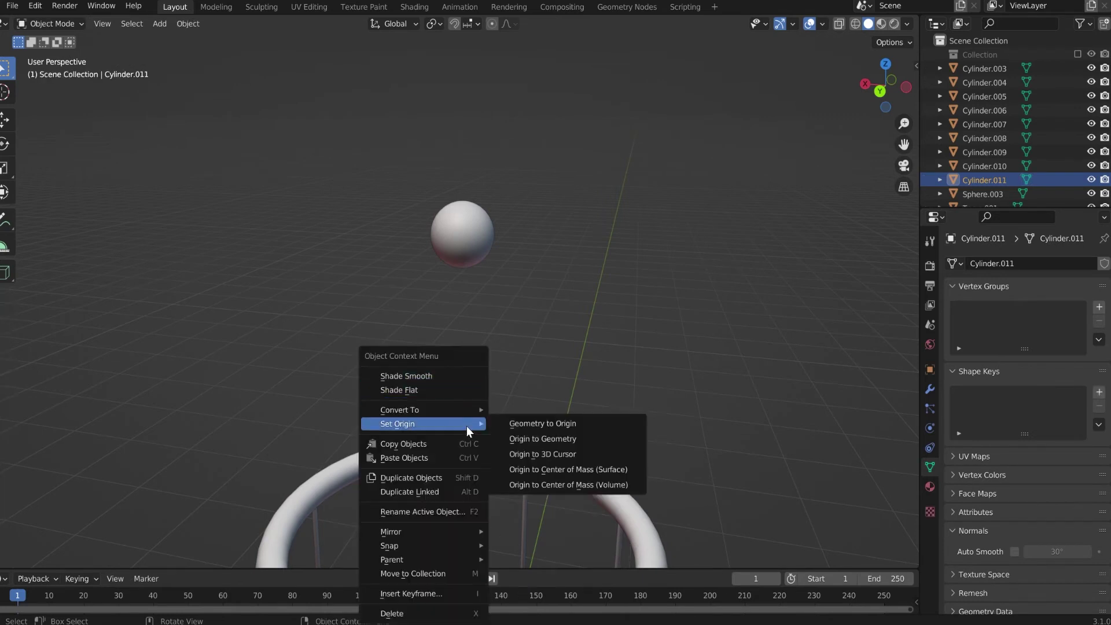
click(537, 459)
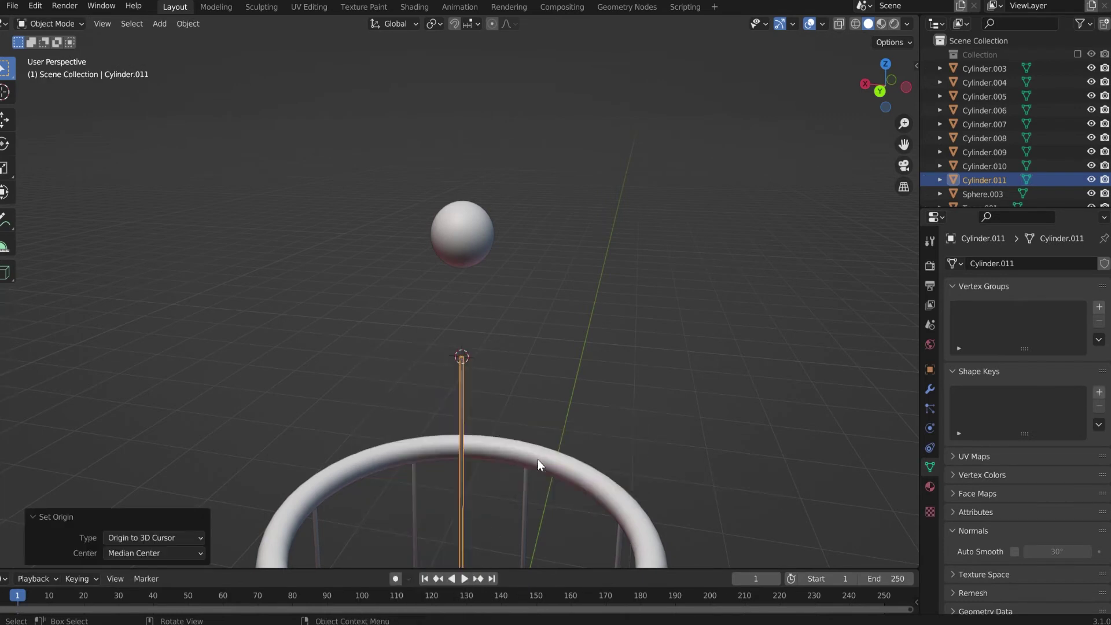
- Snap the 3D cursor to the sphere's lowest vertex and move the thin rod to the cursor
click(473, 225)
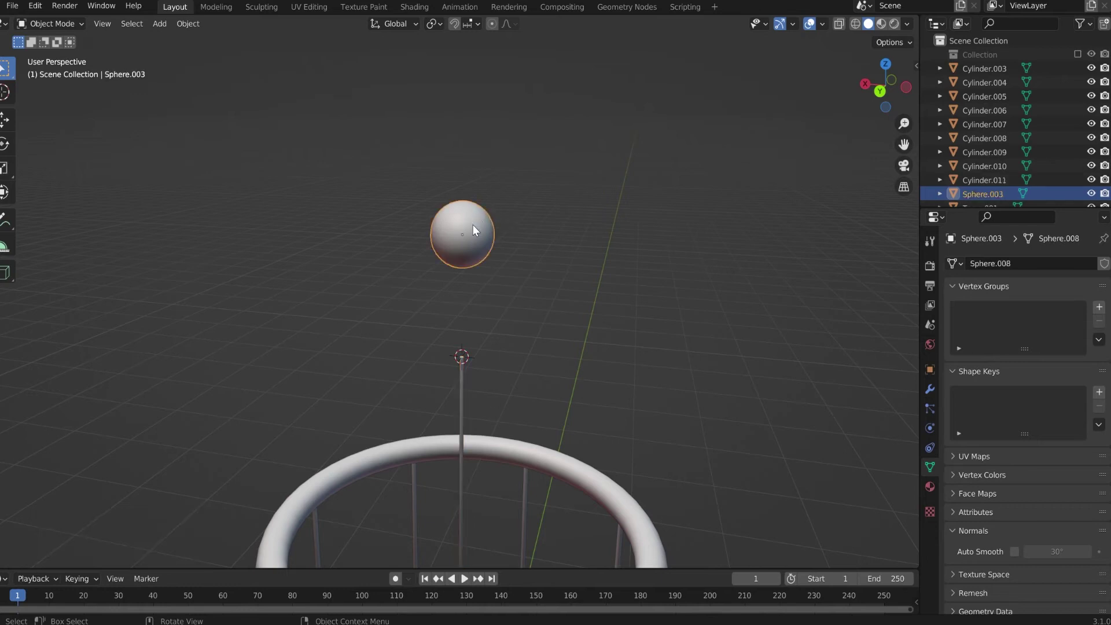
key(Tab)
middle_drag(480, 290, 461, 225)
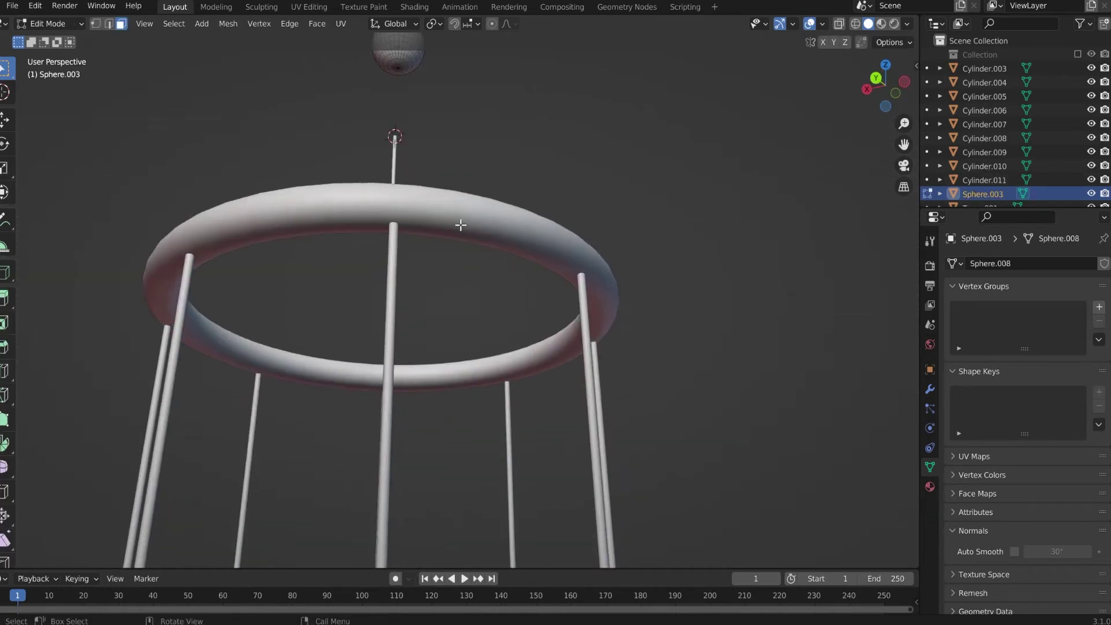
key(1)
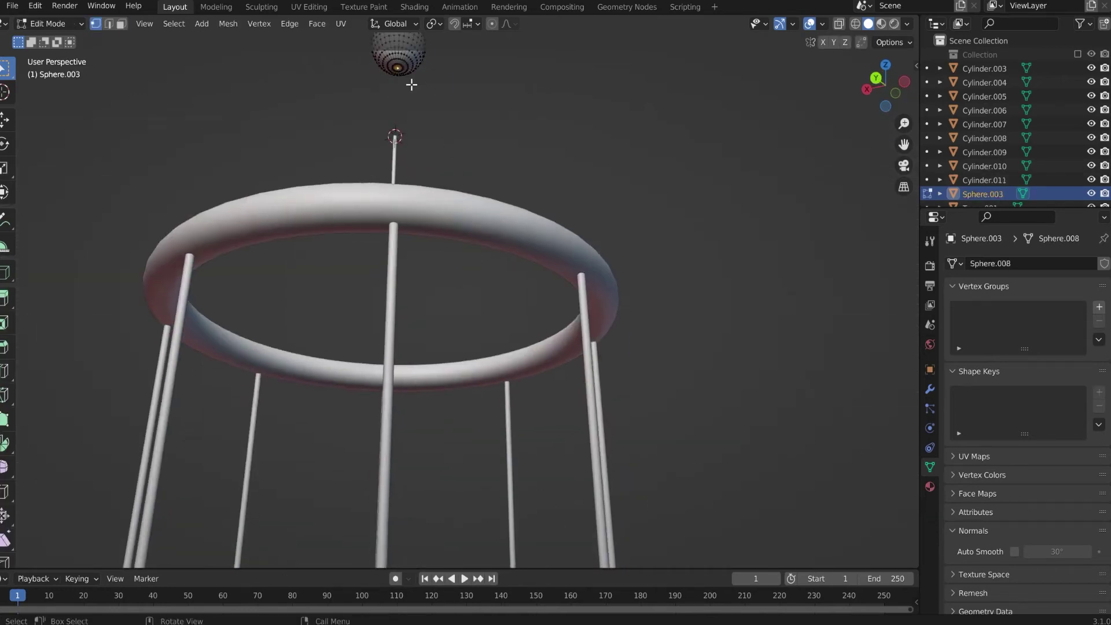
key(shift+s)
click(418, 134)
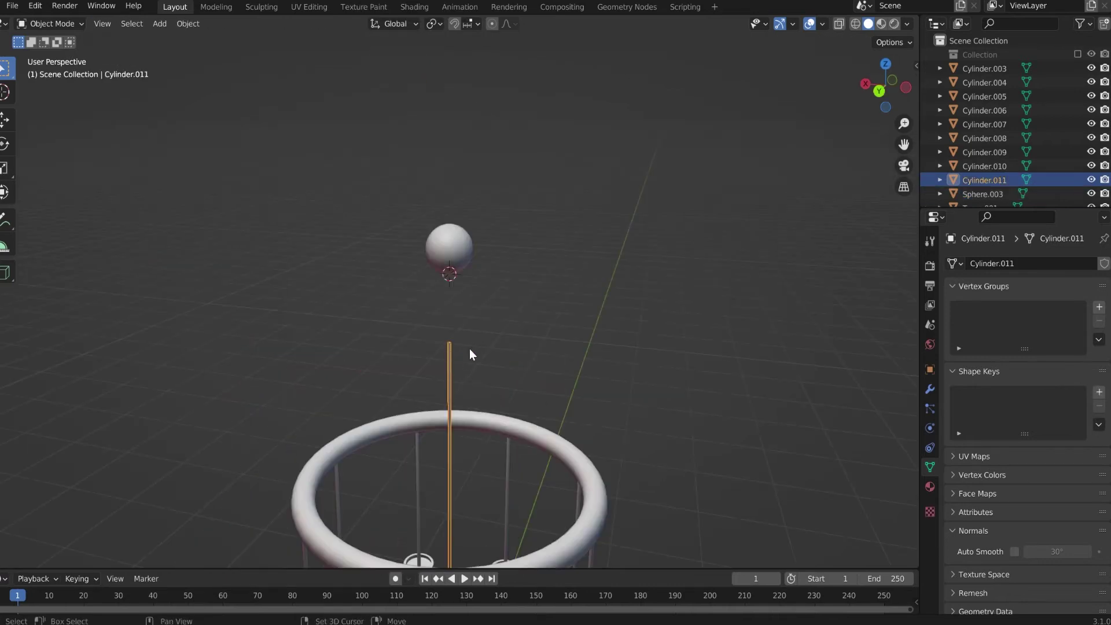
key(shift+s)
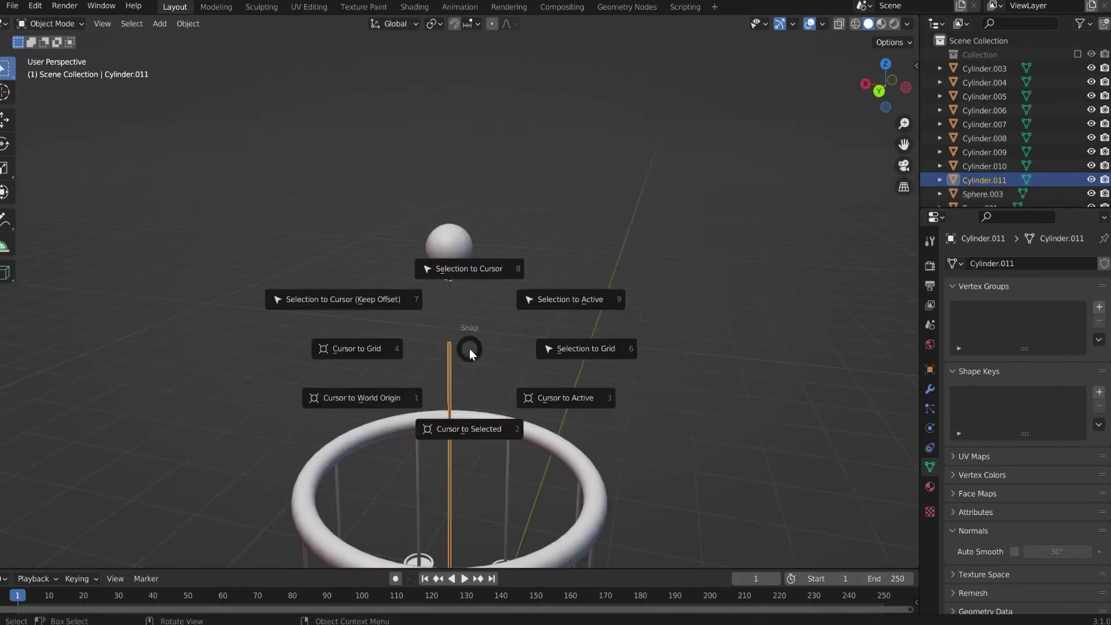
click(475, 289)
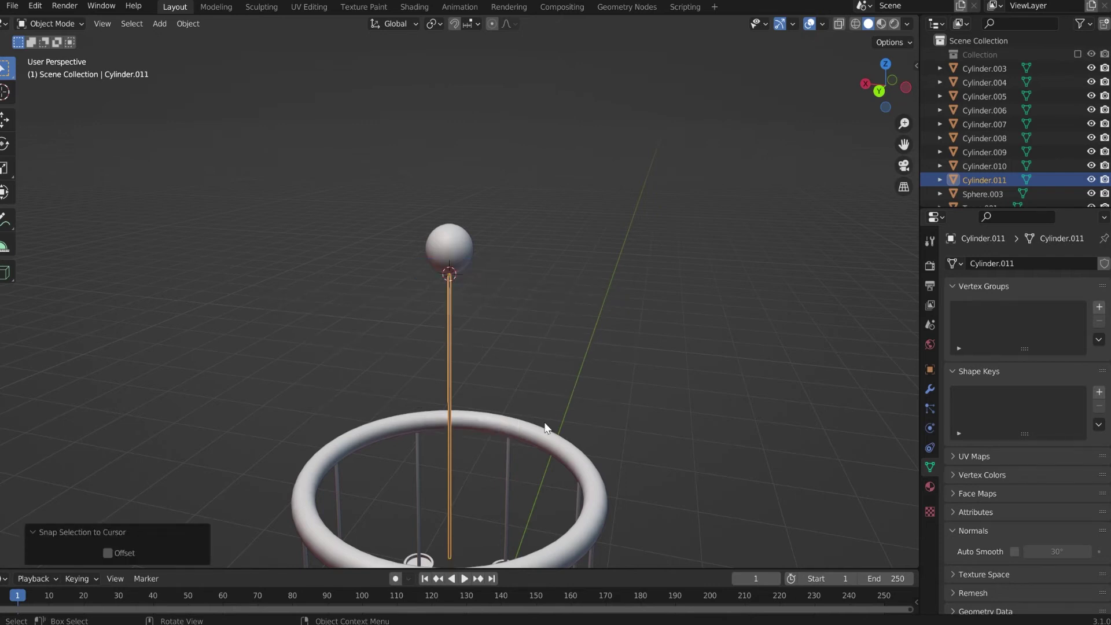
- From the top view, rotate the thin central rod 36.7° about the global X axis so it slants from the sphere towards the ring
key(KP_7)
key(r)
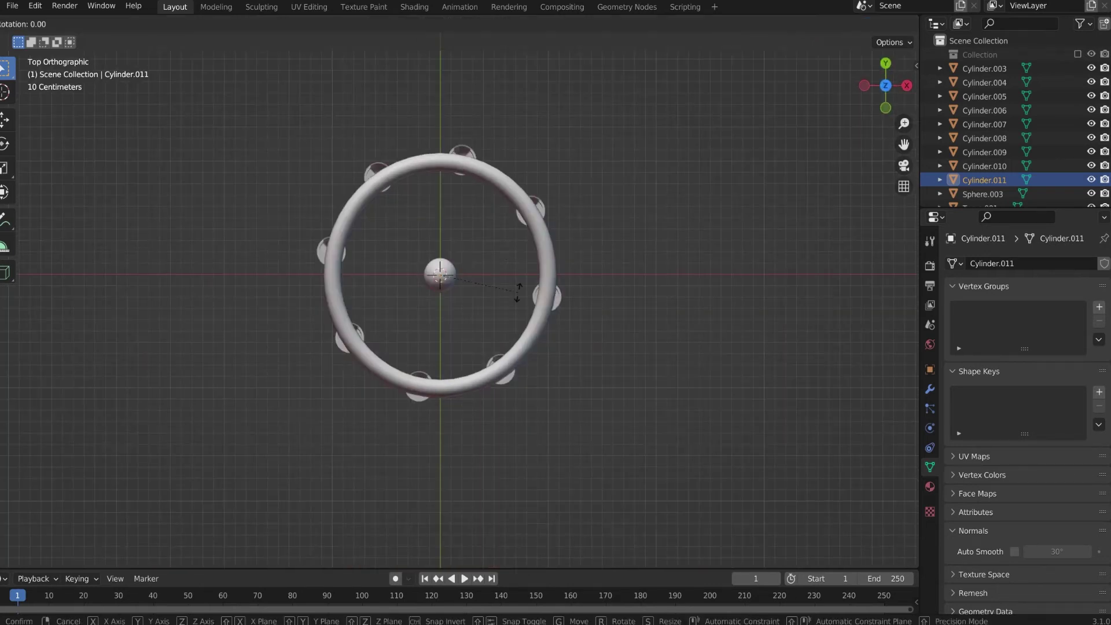
key(x)
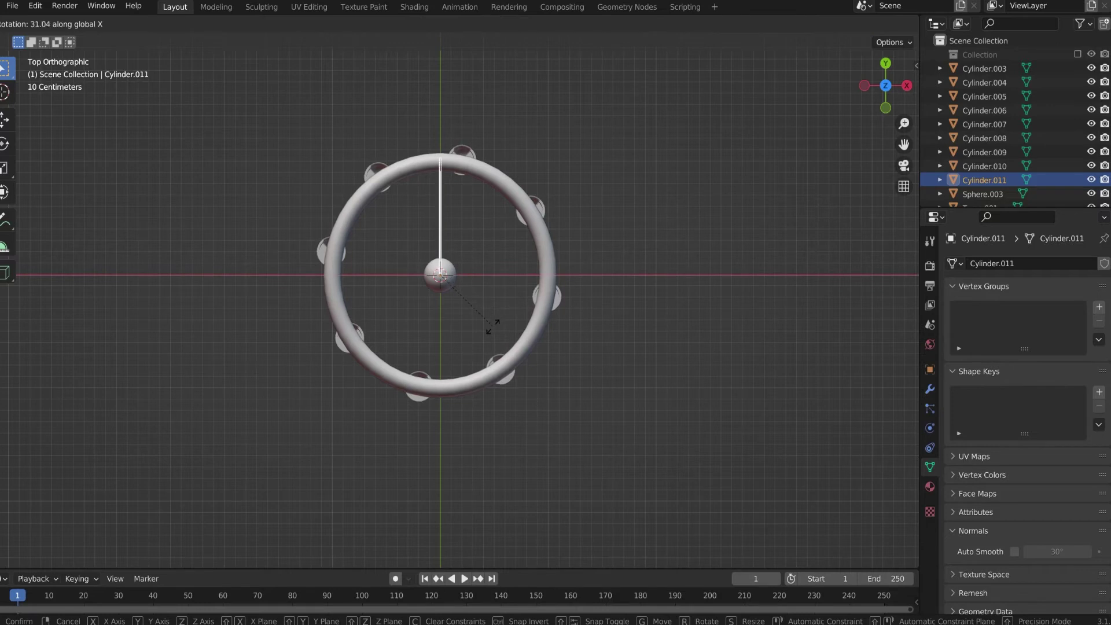
click(493, 335)
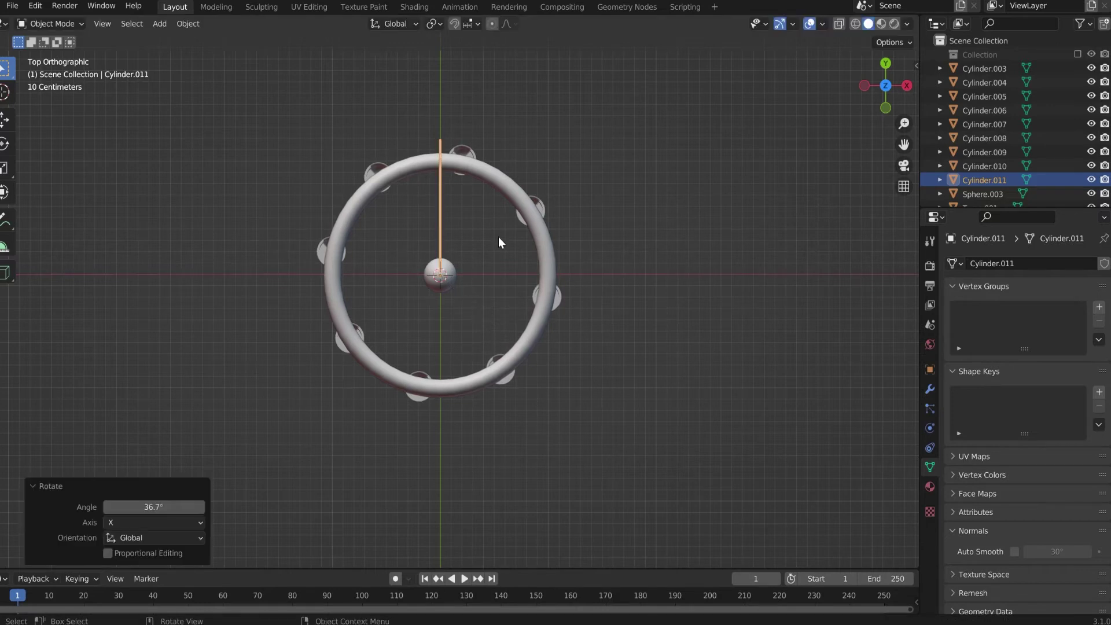
- Rotate the slanted rod about the global Z axis so its lower end lines up with one of the hanging rods
middle_drag(501, 241, 627, 183)
key(r)
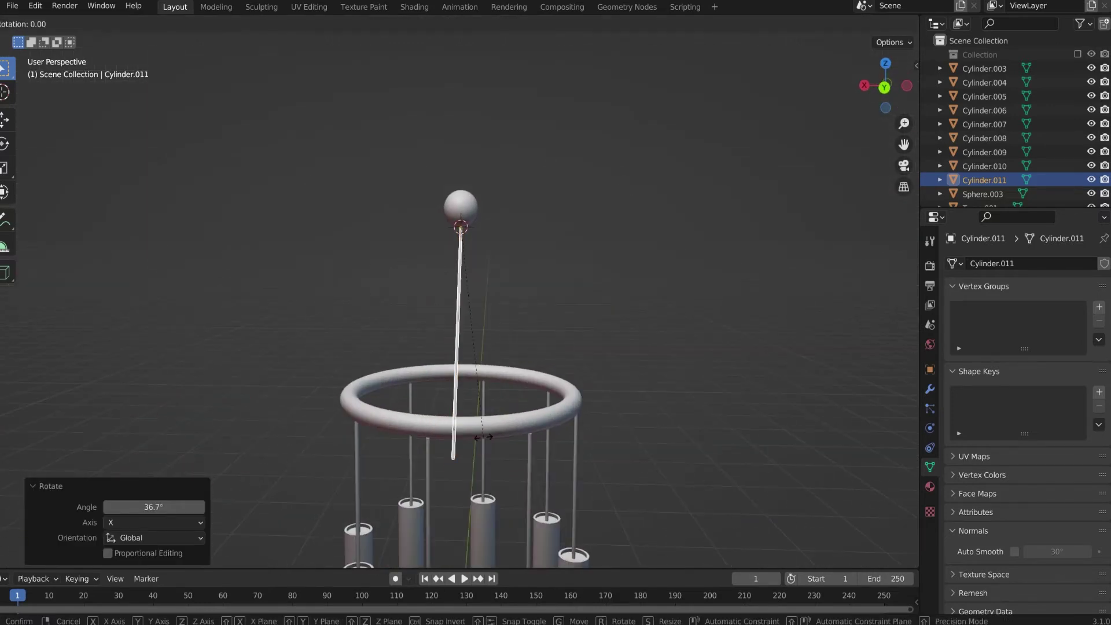
key(z)
right_click(423, 457)
middle_drag(423, 457, 507, 270)
key(r)
key(z)
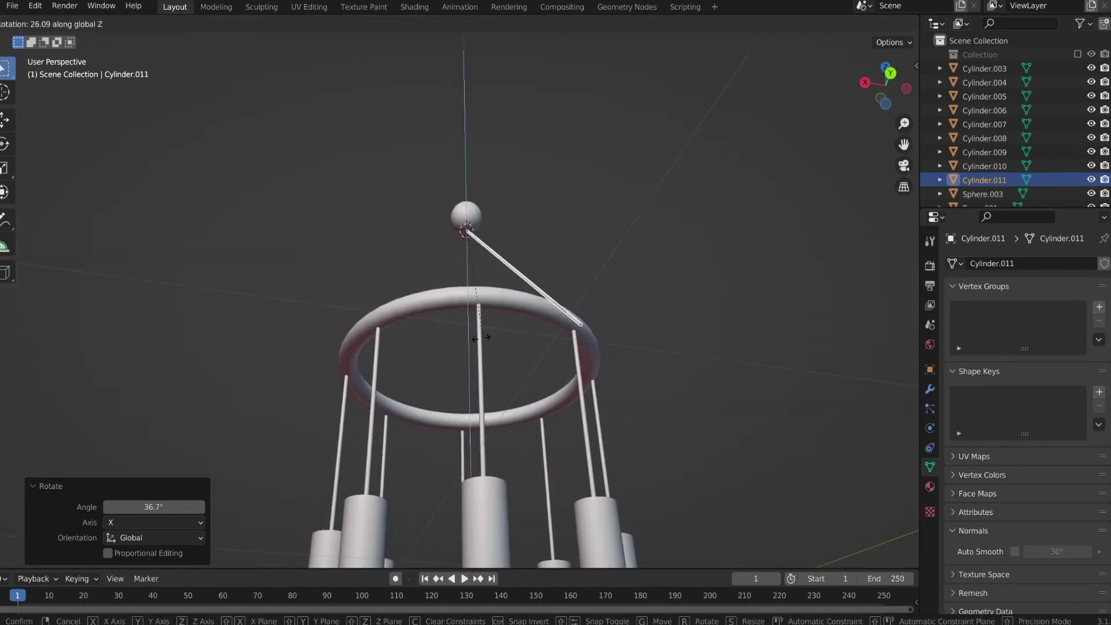
click(588, 340)
- Select the end face at the slanted rod's lower tip and slide it along the rod so the rod ends inside the ring
key(Tab)
scroll(473, 285, up, 4)
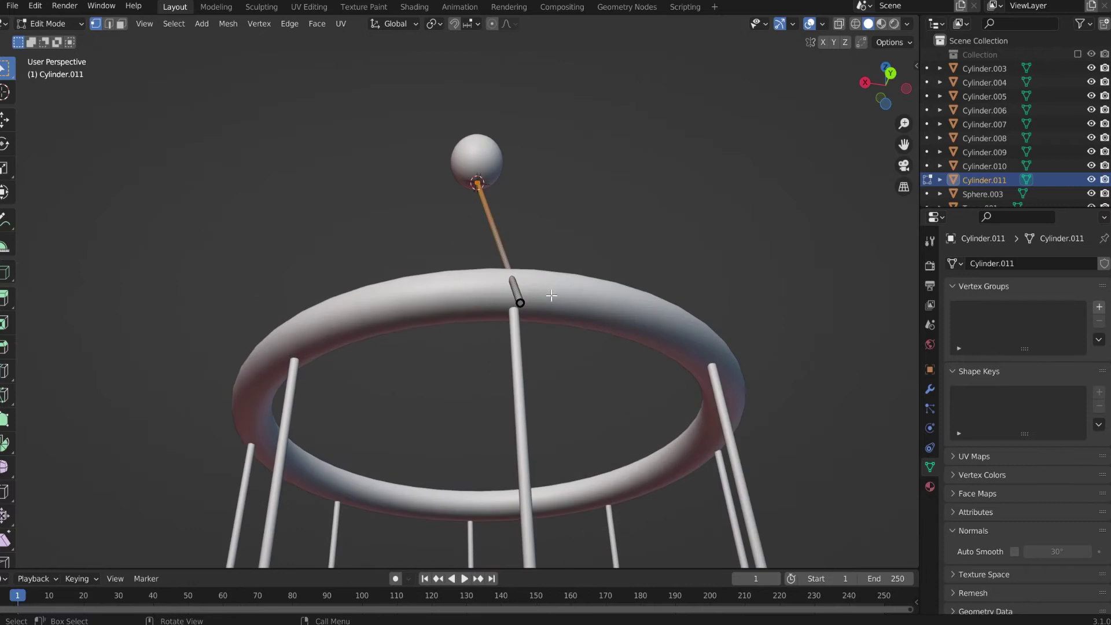
key(alt+a)
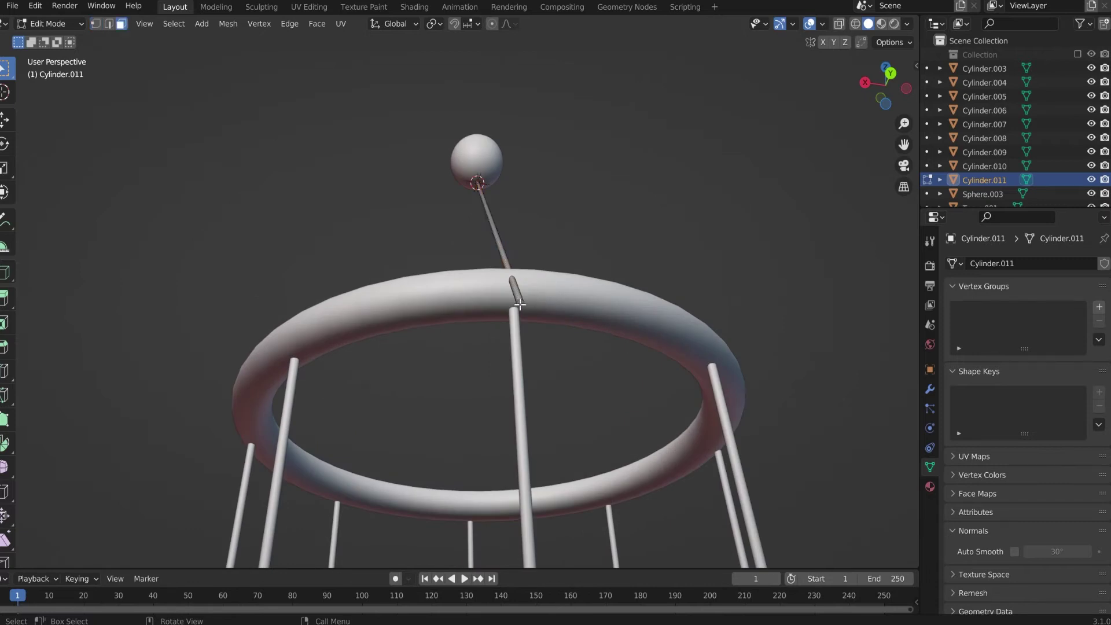
alt+click(519, 304)
key(g)
key(g)
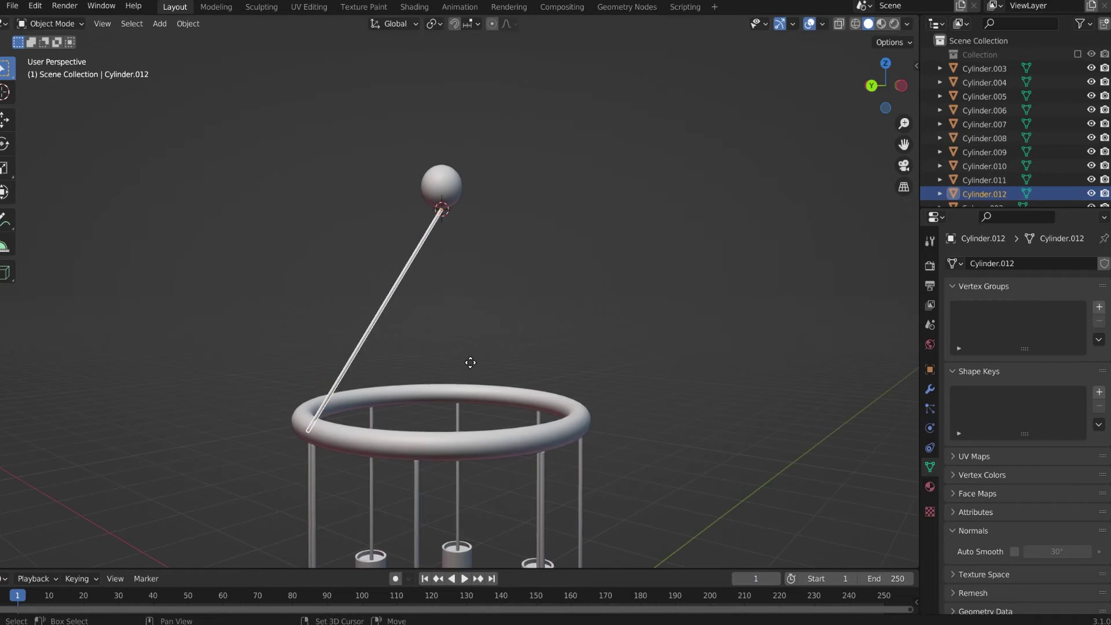
- Duplicate the slanted rod, snap the copy to the 3D cursor under the sphere and rotate it 45.7° about global Z
key(shift+d)
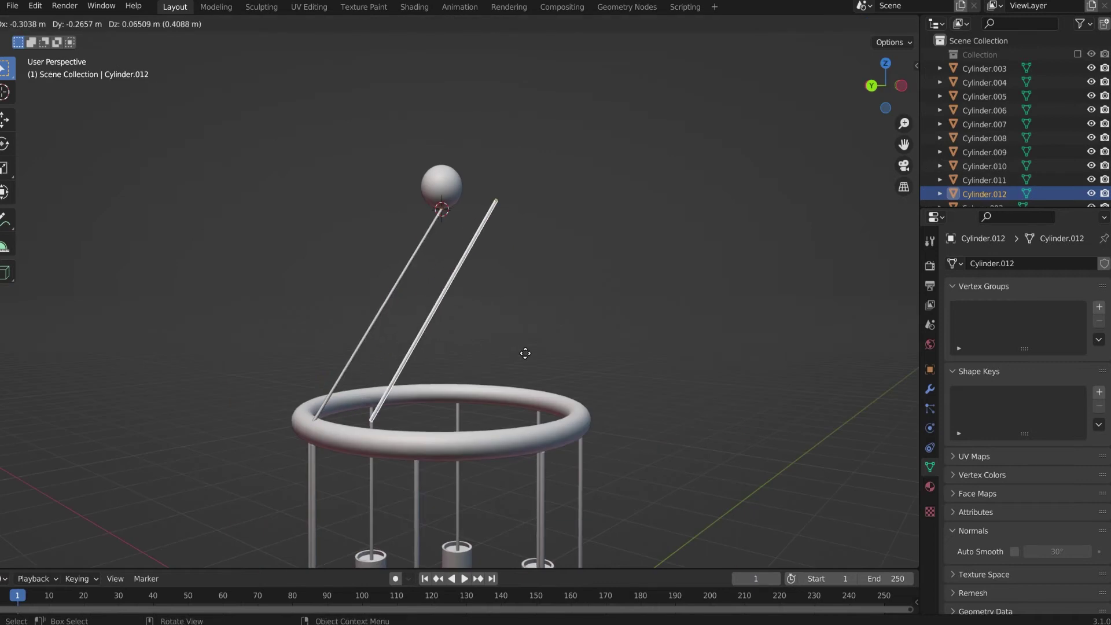
click(525, 353)
key(shift+s)
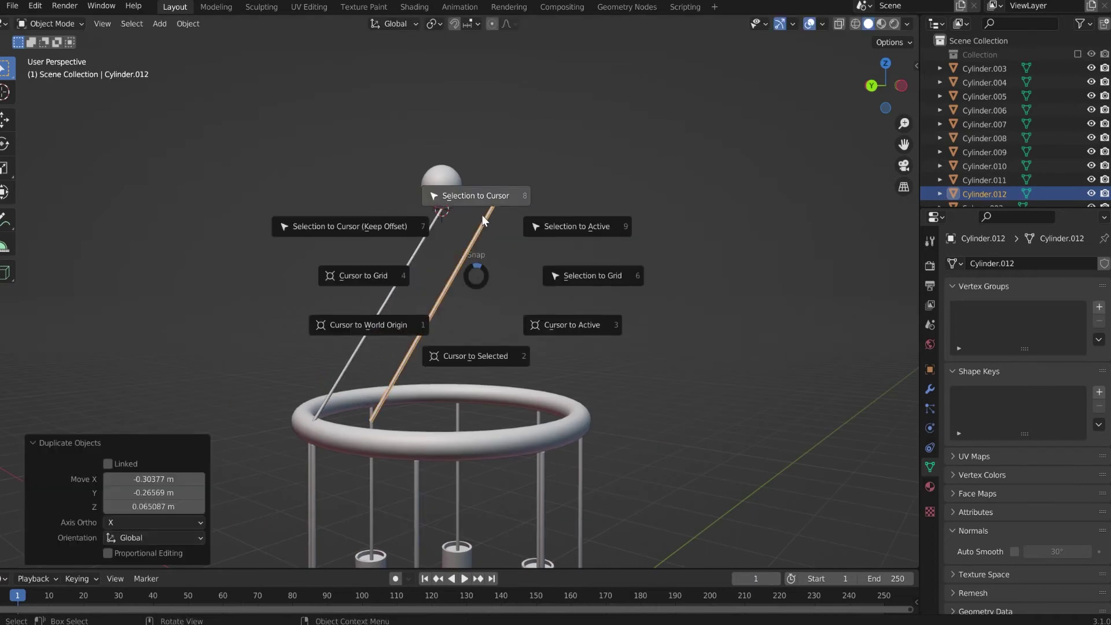
click(482, 214)
key(r)
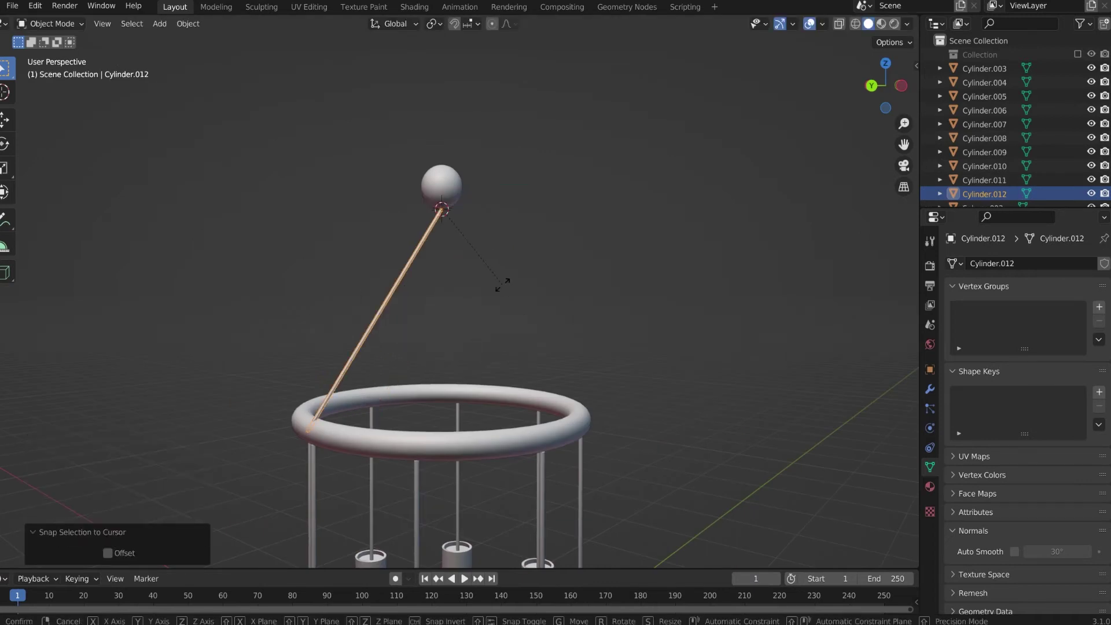
key(z)
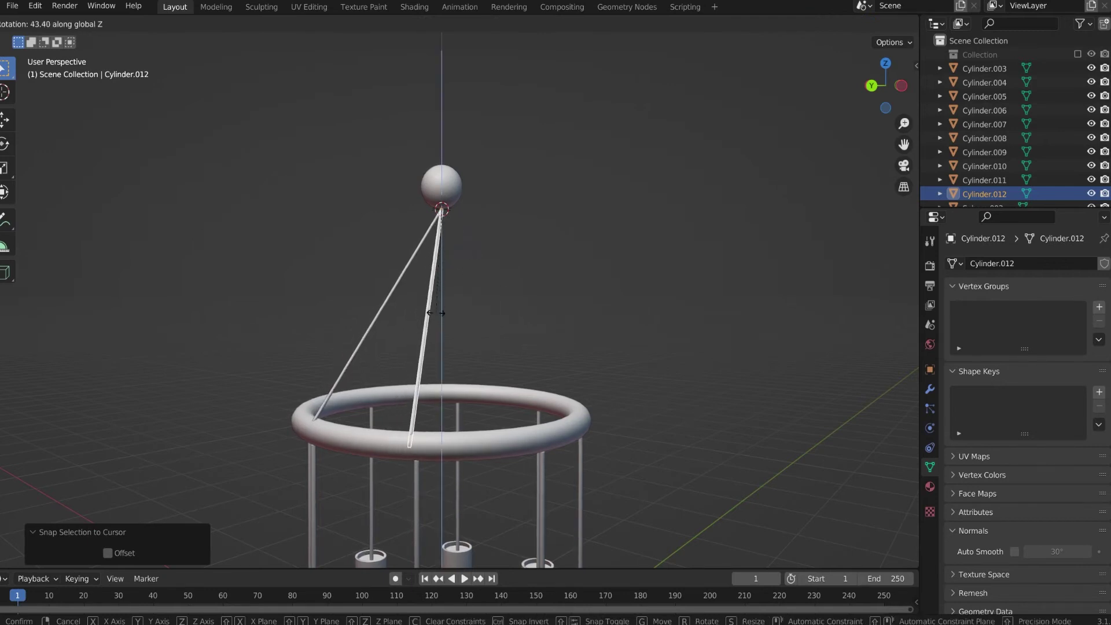
click(433, 313)
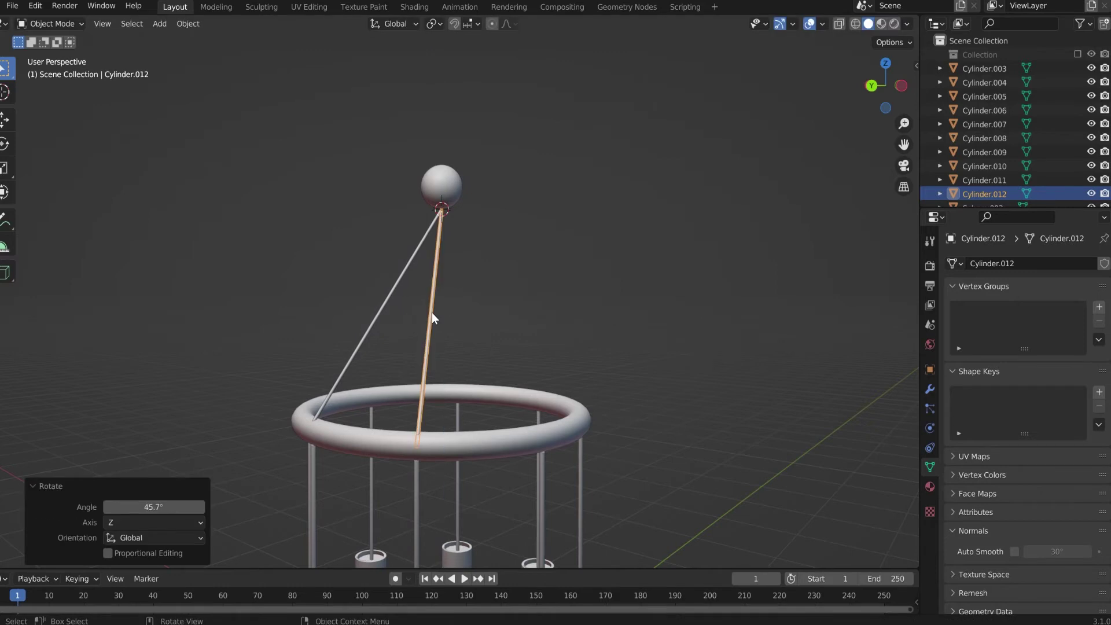
- Duplicate the second support rod in place and rotate the copy 42.9° about global Z to the next hanging rod
middle_drag(464, 352, 413, 363)
key(shift+d)
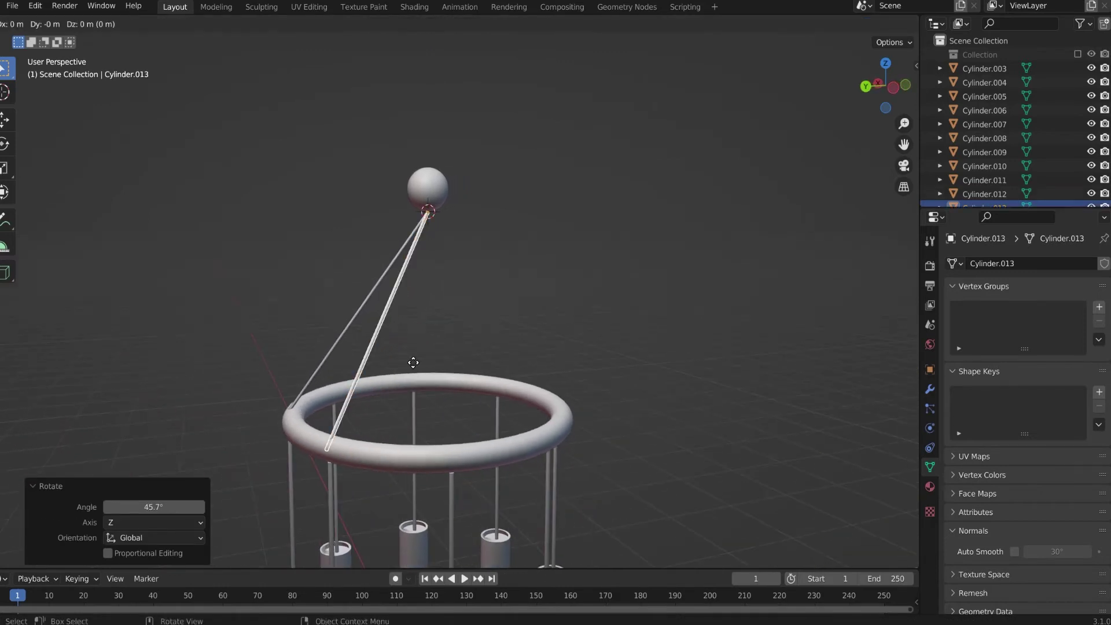
right_click(449, 360)
key(r)
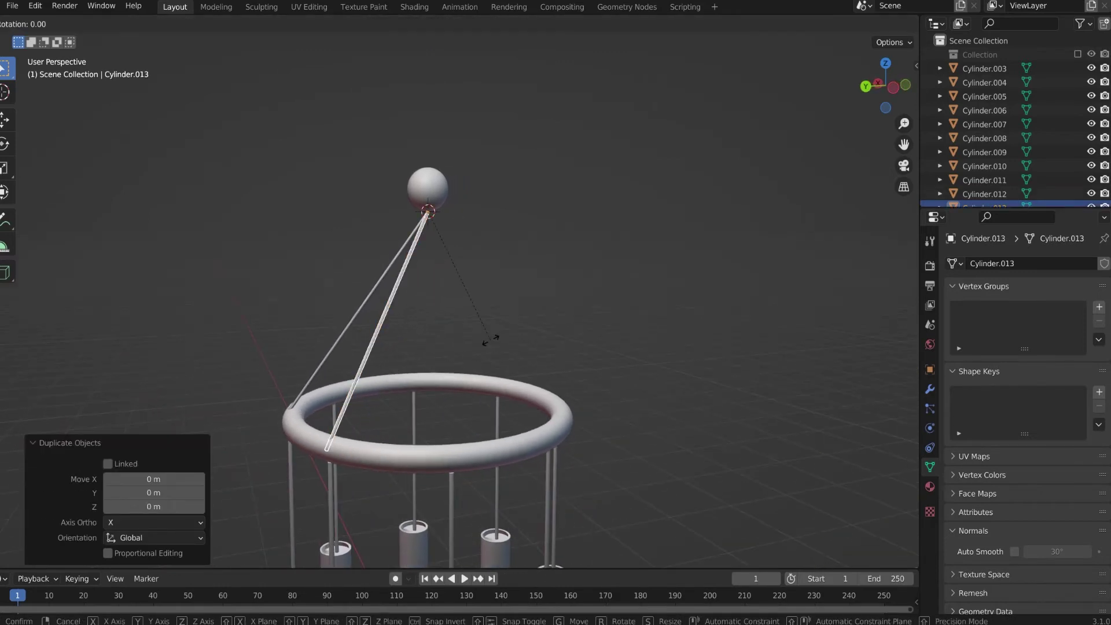
key(z)
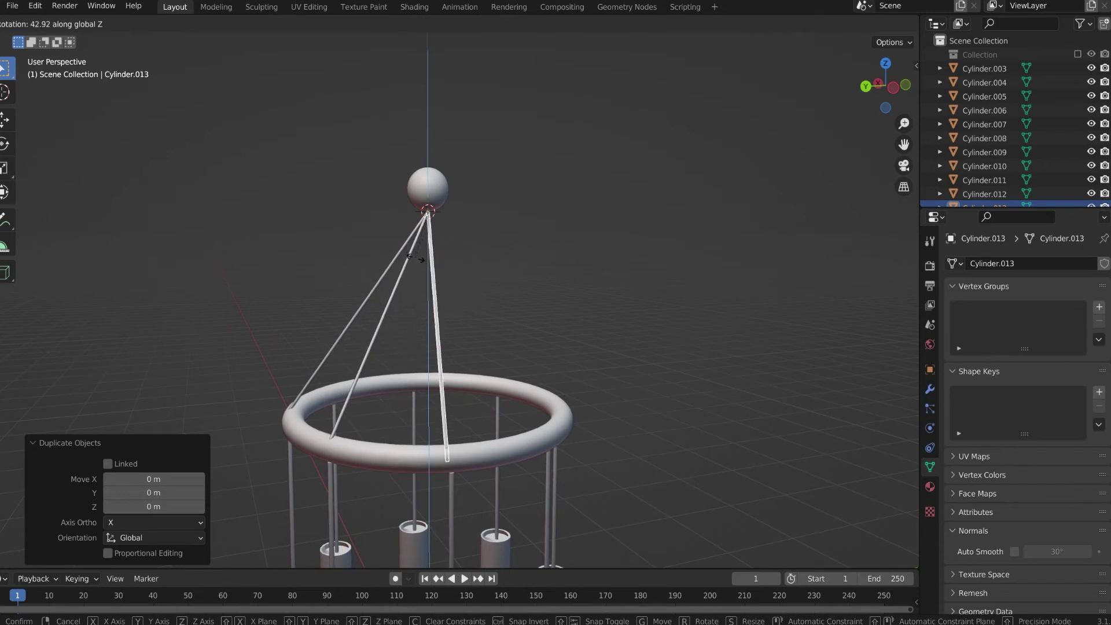
click(416, 257)
- Duplicate the third support rod in place and rotate the copy about global Z to line up with the next hanging rod
middle_drag(400, 348, 416, 350)
key(shift+d)
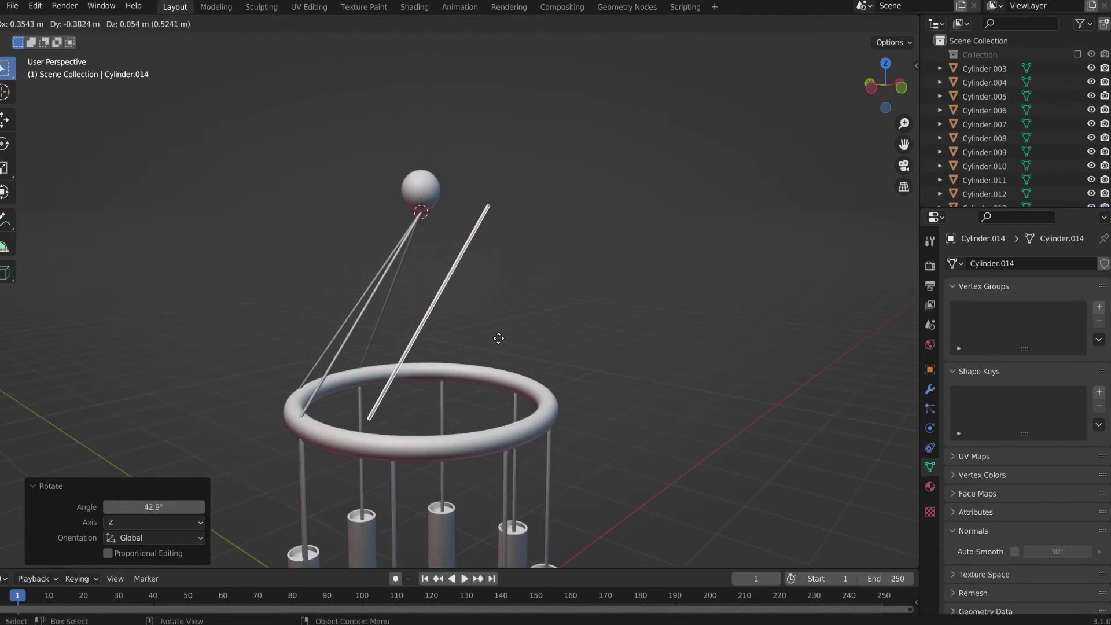
right_click(499, 338)
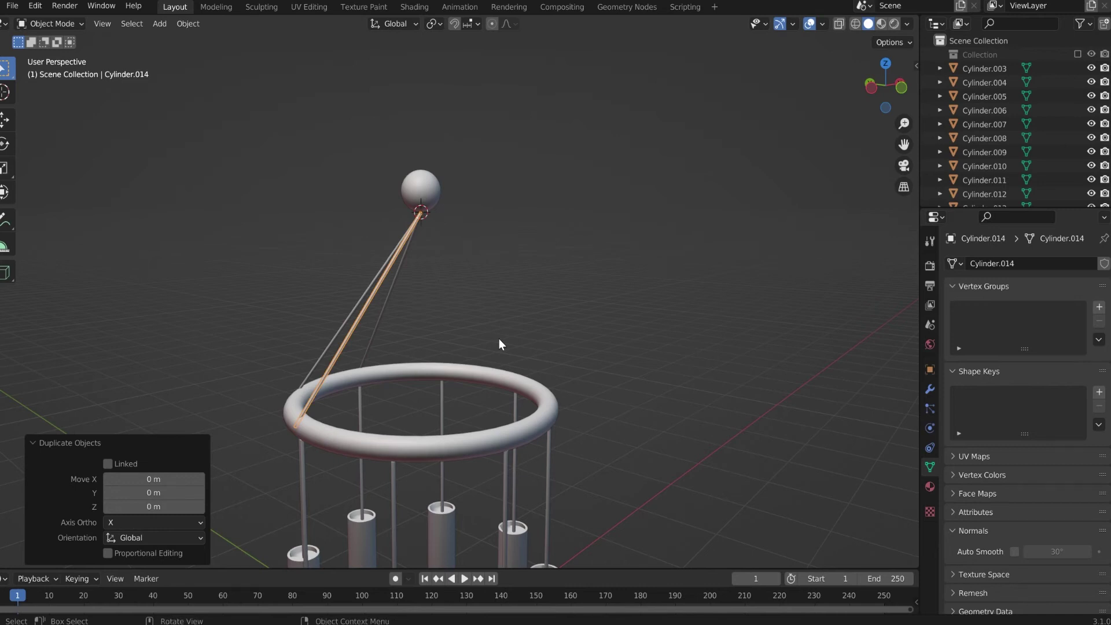
key(r)
key(z)
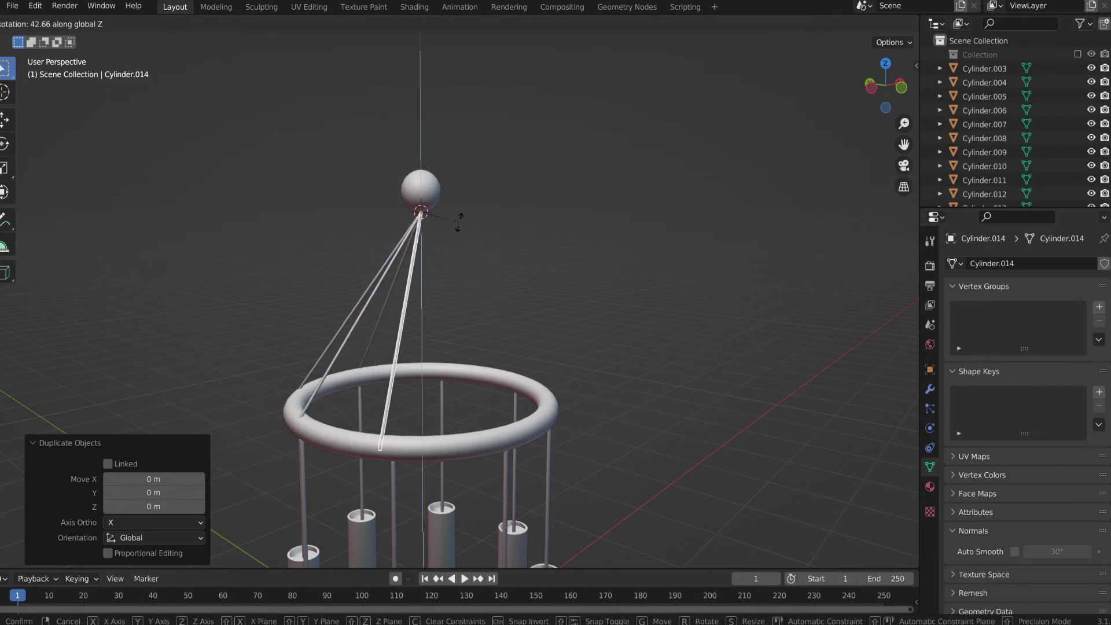
click(458, 223)
- Create the fifth support rod by duplicating the fourth in place and rotating it about global Z to the next hanging rod
middle_drag(458, 224, 373, 314)
key(shift+d)
right_click(500, 271)
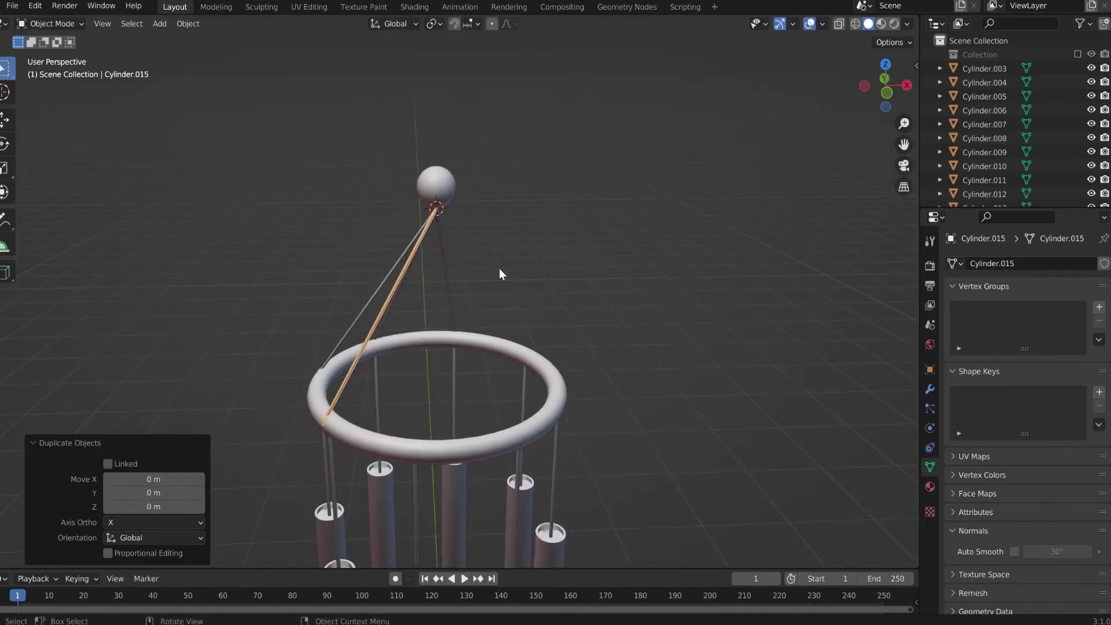
key(r)
key(z)
click(514, 224)
- Create the sixth support rod by duplicating the fifth in place and rotating it 56.7° about global Z
key(shift+d)
key(Escape)
key(r)
key(z)
click(493, 168)
- Create the seventh support rod by duplicating the sixth in place and rotating it about global Z to the next hanging rod
middle_drag(558, 249, 445, 278)
key(shift+d)
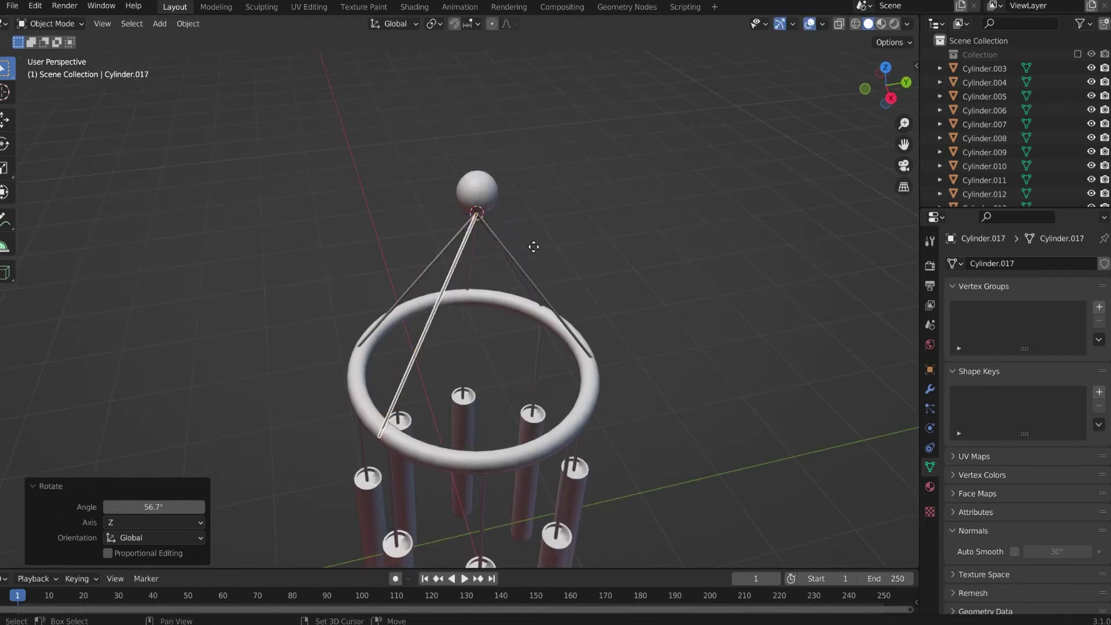
key(Escape)
key(r)
key(z)
click(564, 200)
- Create the eighth support rod by duplicating the seventh in place and rotating it about global Z into the remaining gap
middle_drag(563, 201, 521, 222)
key(shift+d)
key(Escape)
key(r)
key(z)
click(579, 278)
middle_drag(718, 364, 649, 309)
click(649, 309)
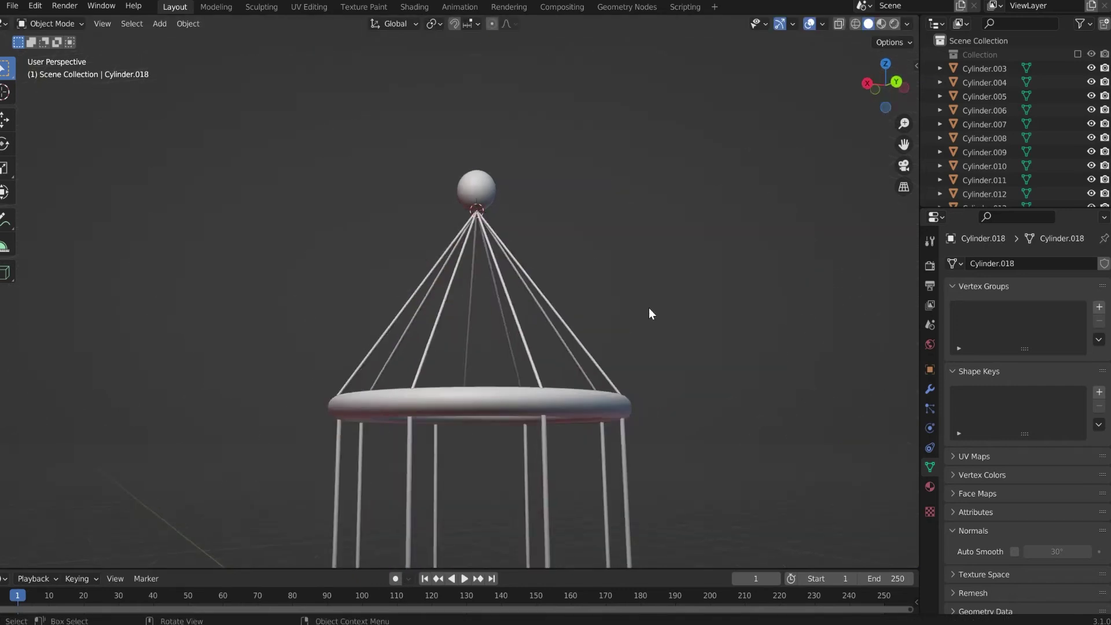
- Add a Bezier curve at the 3D cursor below the central sphere
scroll(650, 313, down, 5)
middle_drag(696, 442, 447, 434)
scroll(451, 304, up, 4)
scroll(474, 381, up, 1)
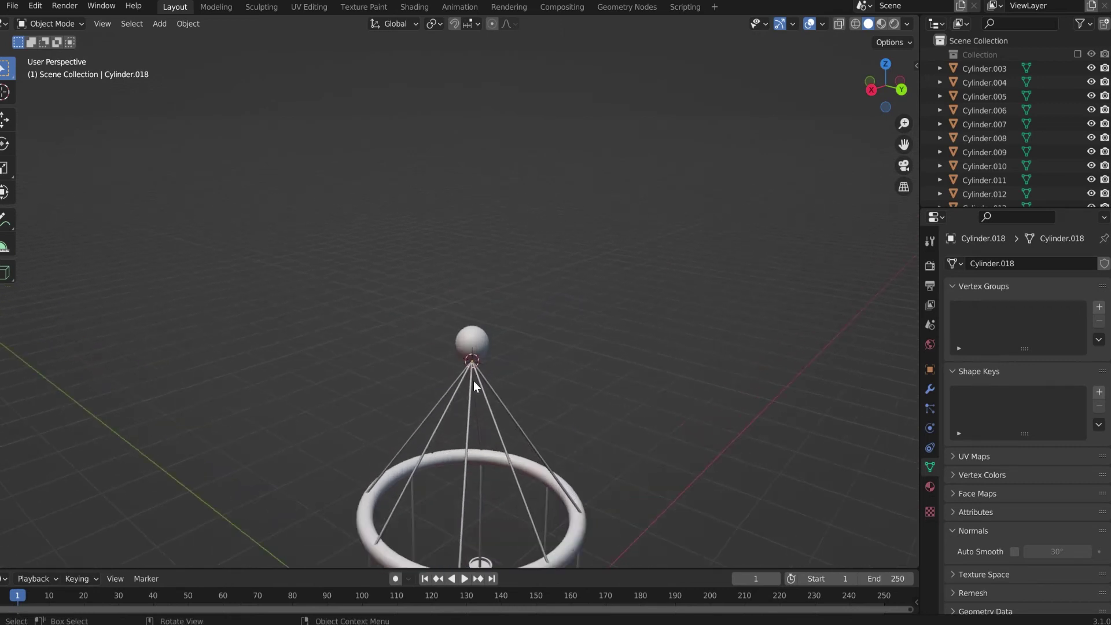
key(shift+a)
mouse_move(519, 291)
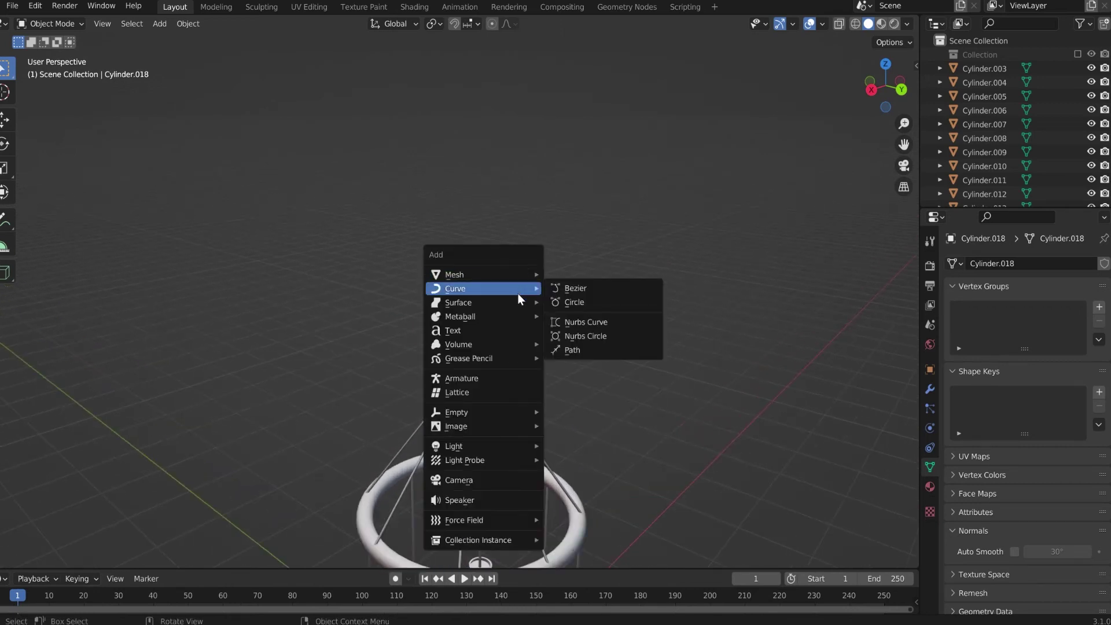
click(604, 290)
- Snap the 3D cursor to the topmost vertex of the central sphere
click(482, 341)
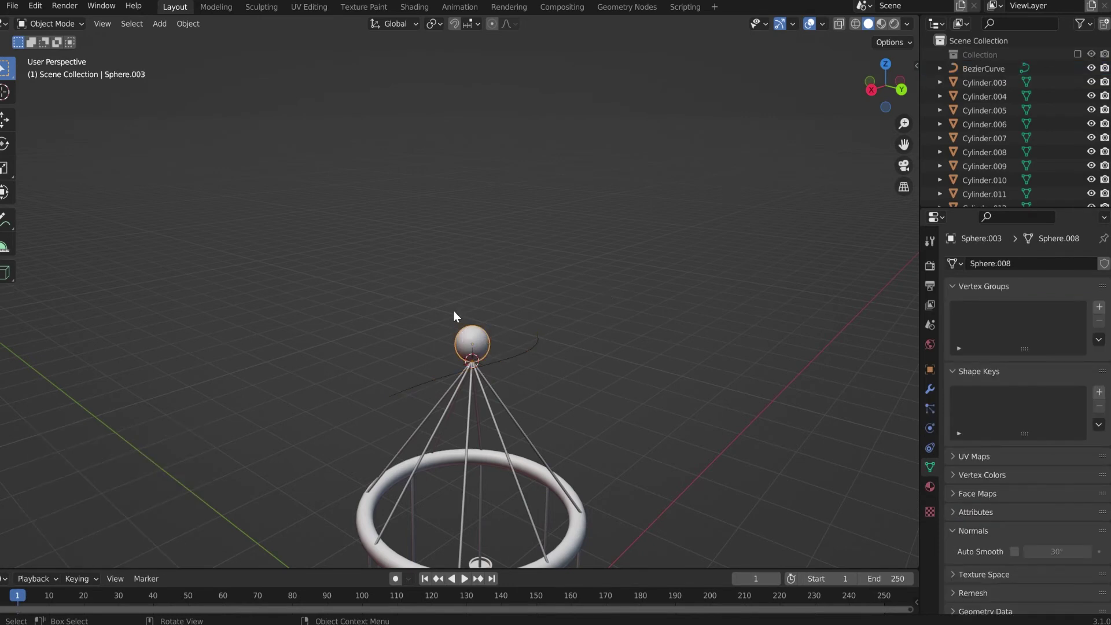
key(Tab)
scroll(471, 323, up, 5)
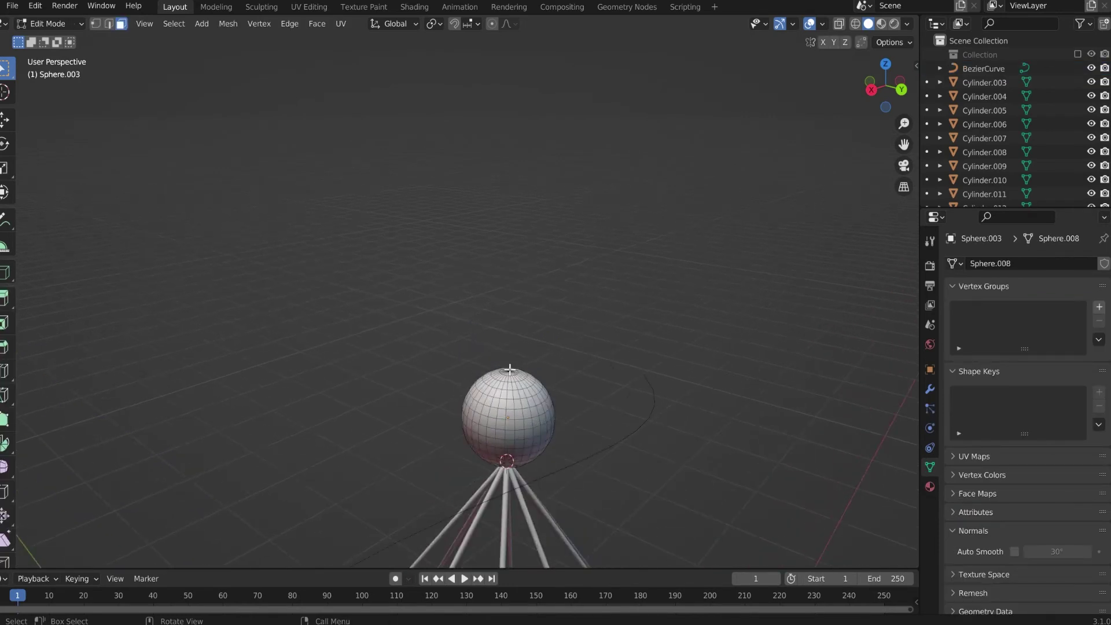
key(1)
key(shift+s)
click(557, 432)
key(Tab)
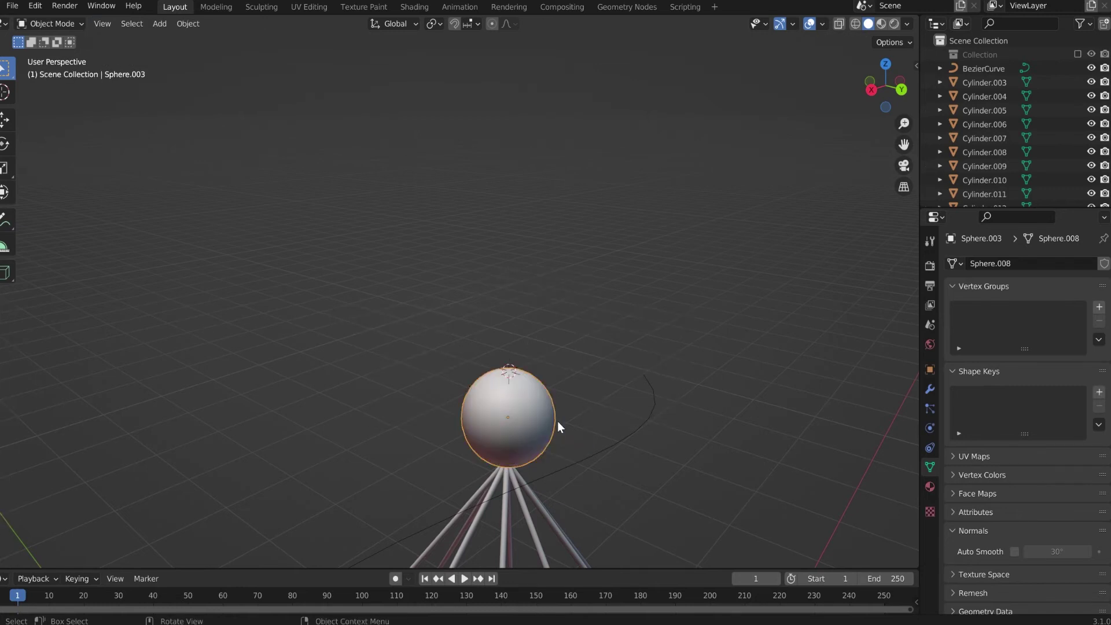
- Edit the Bezier curve and snap one of its end control points to the 3D cursor on top of the sphere
click(549, 472)
scroll(547, 423, down, 4)
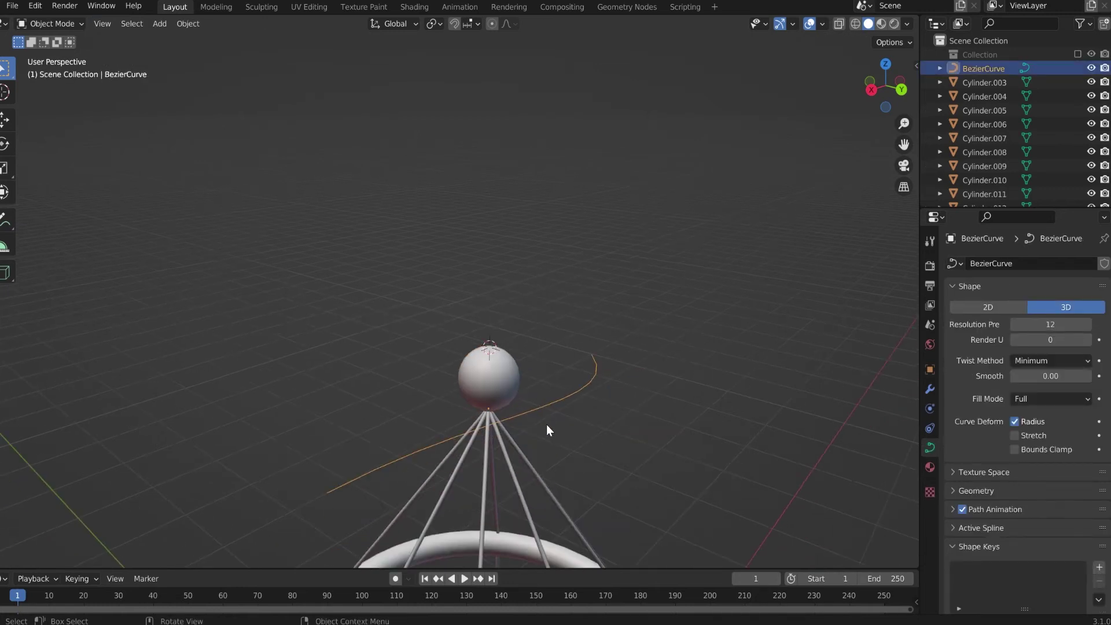
key(Tab)
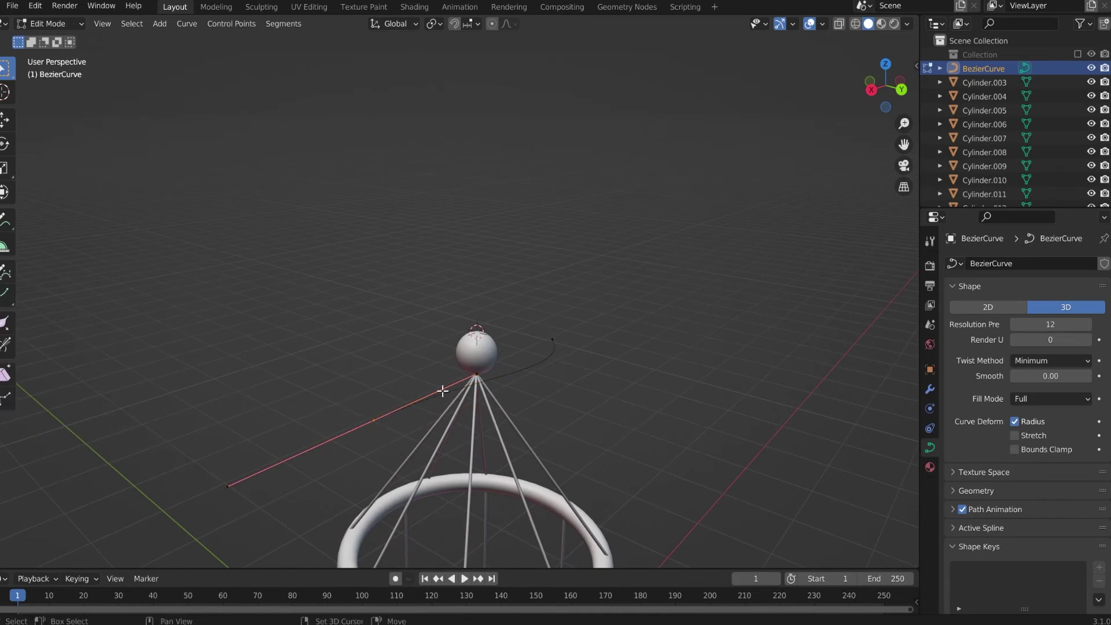
key(shift+s)
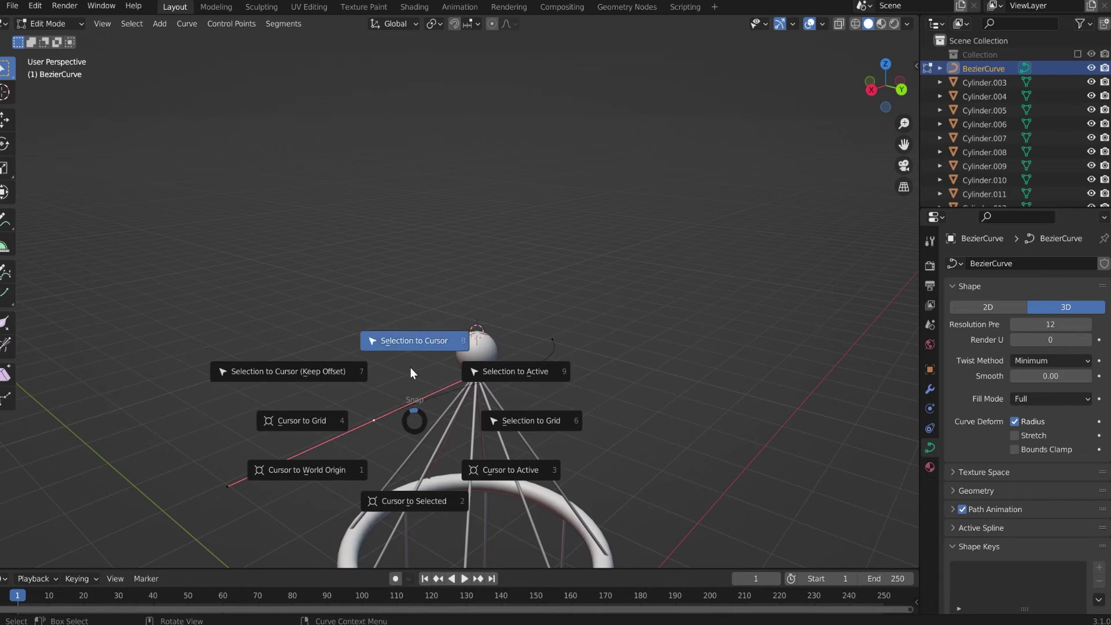
click(411, 367)
- Select both end points of the Bezier curve and subdivide the segment between them with 1 cut
middle_drag(526, 322, 437, 334)
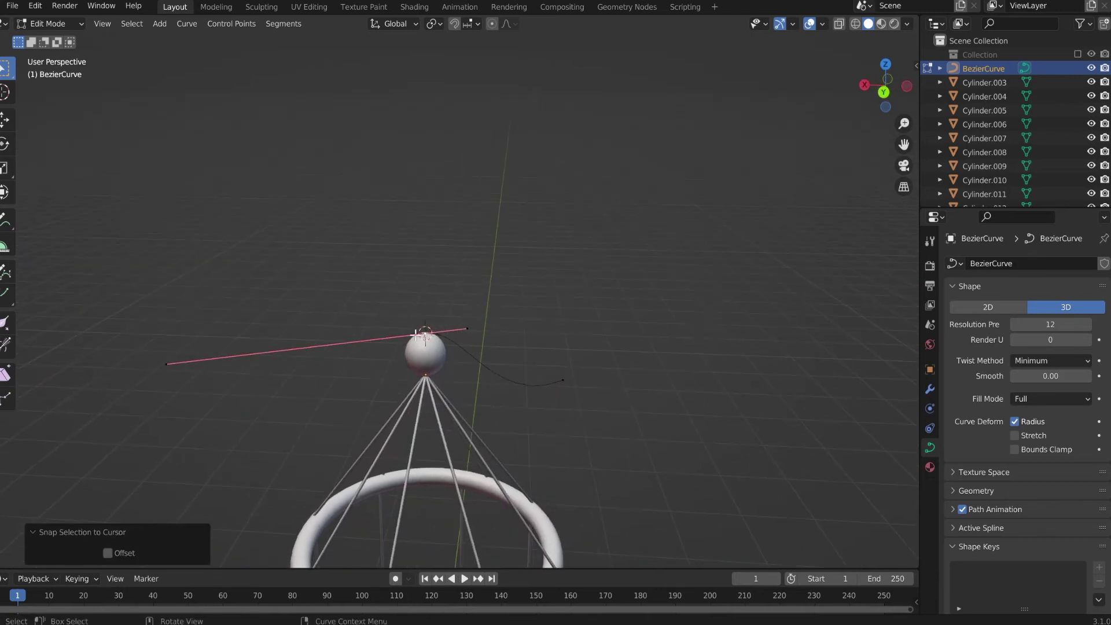
drag(389, 313, 465, 368)
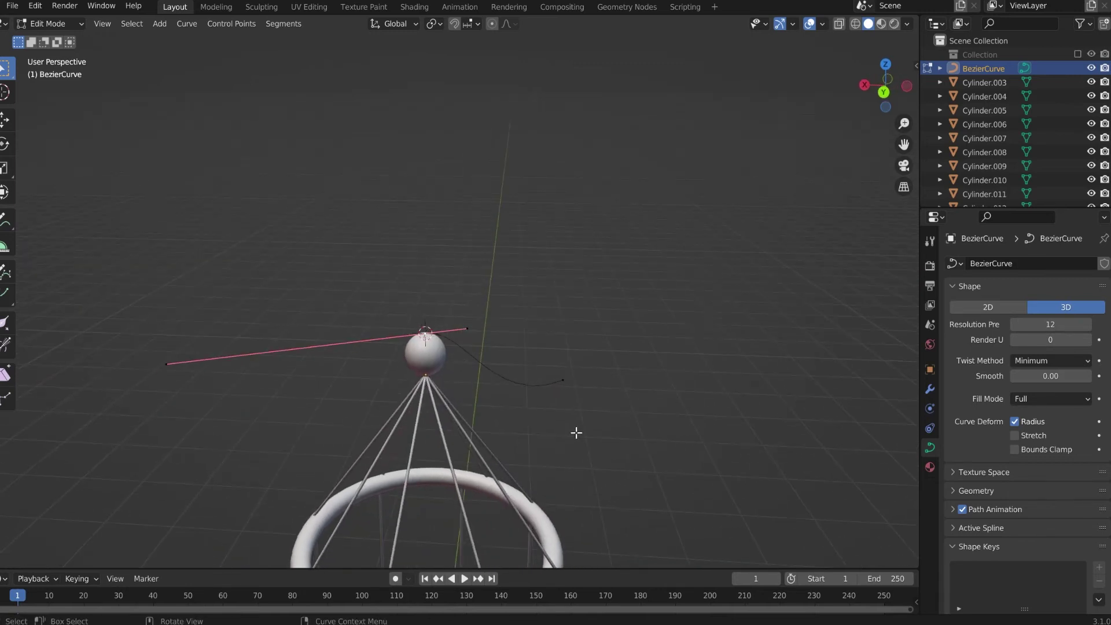
shift+click(563, 380)
right_click(565, 383)
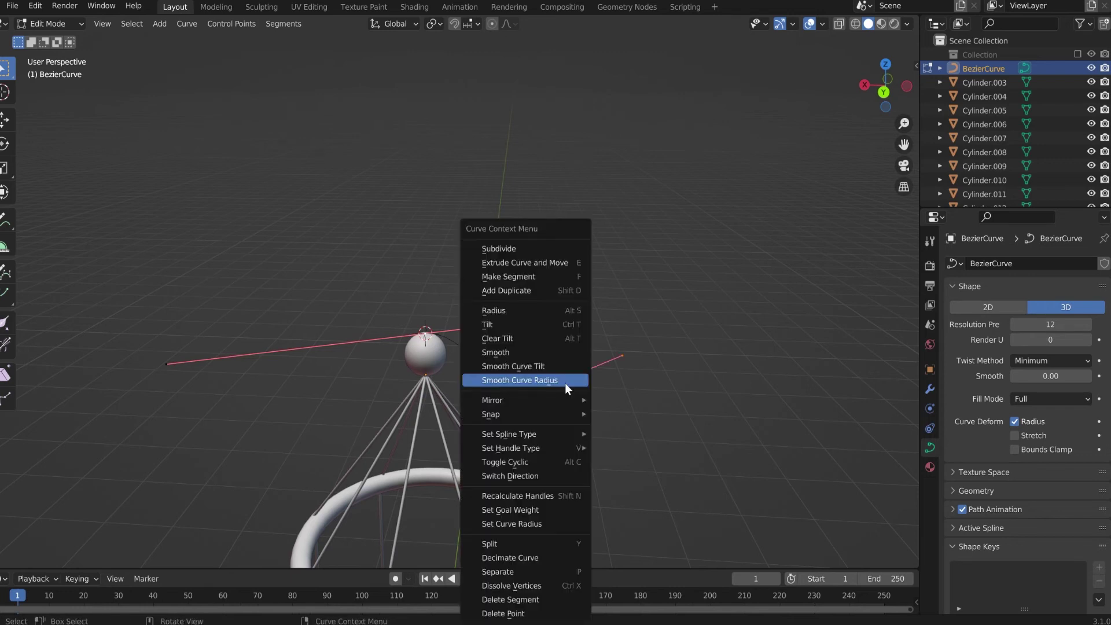
click(495, 250)
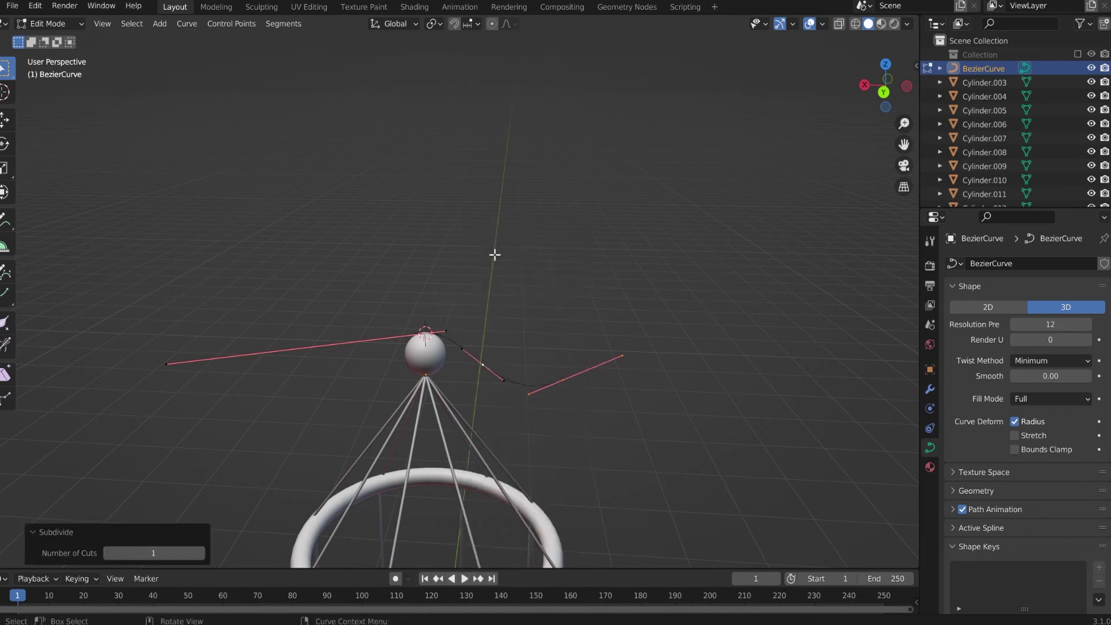
click(555, 297)
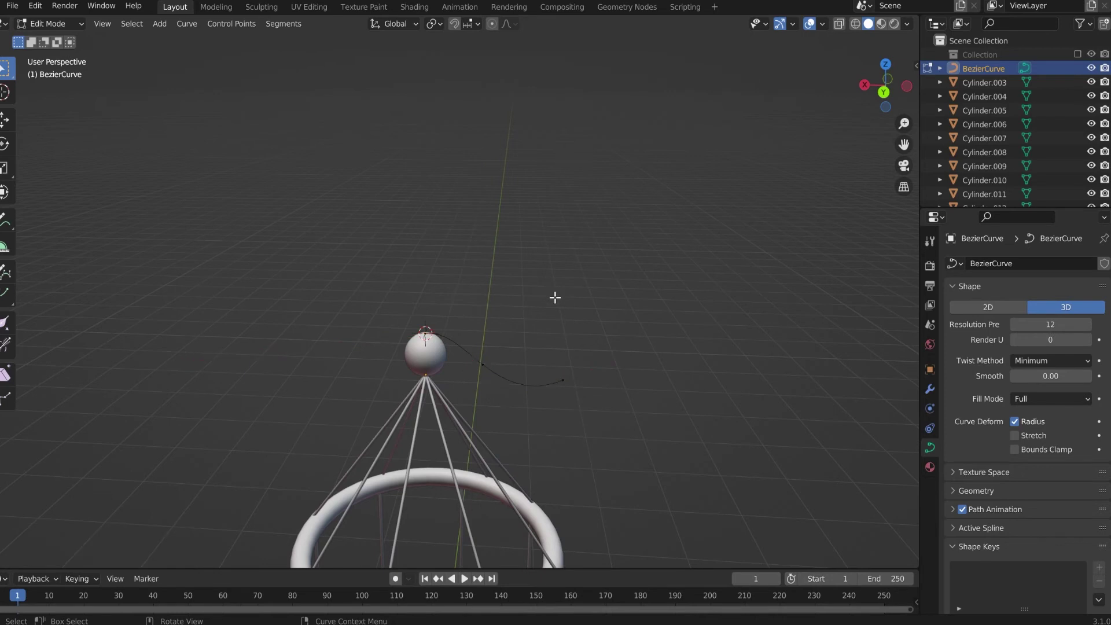
- Snap the remaining end control point of the Bezier curve to the 3D cursor on top of the sphere
click(562, 379)
key(shift+s)
click(599, 318)
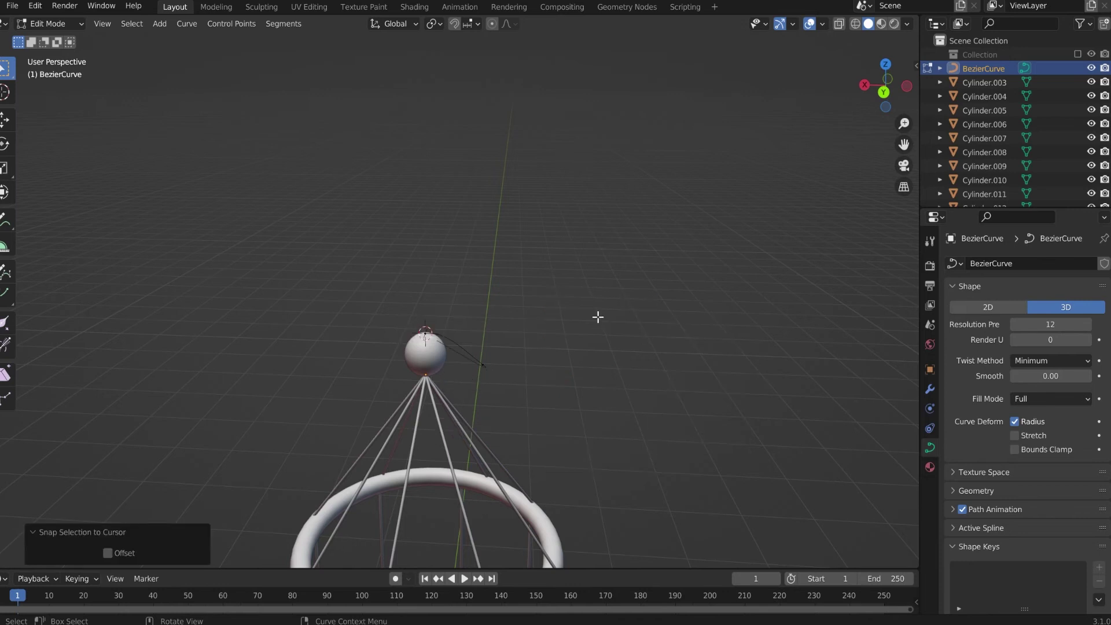
scroll(429, 344, up, 3)
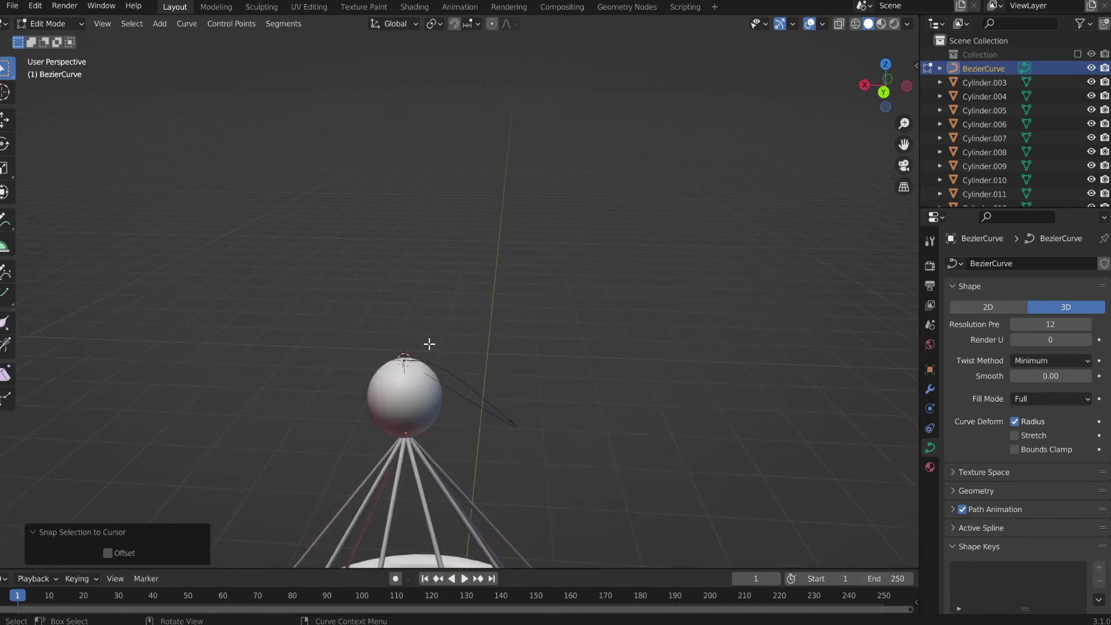
- Raise the curve's middle control point about 0.68 m along Z and shift it about 0.41 m along X
click(512, 419)
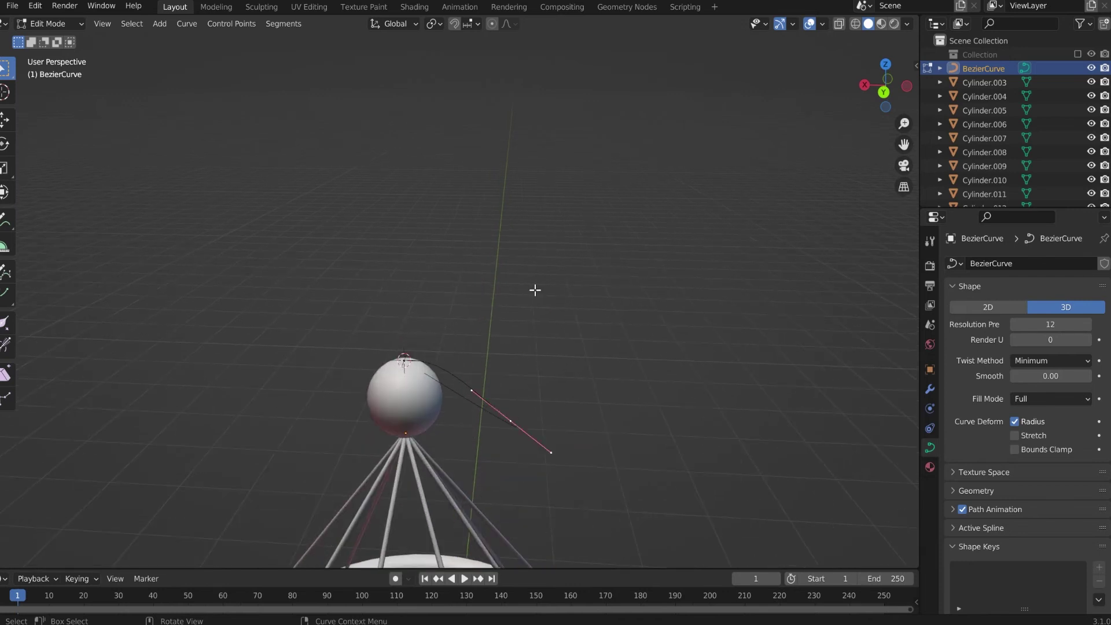
key(g)
key(z)
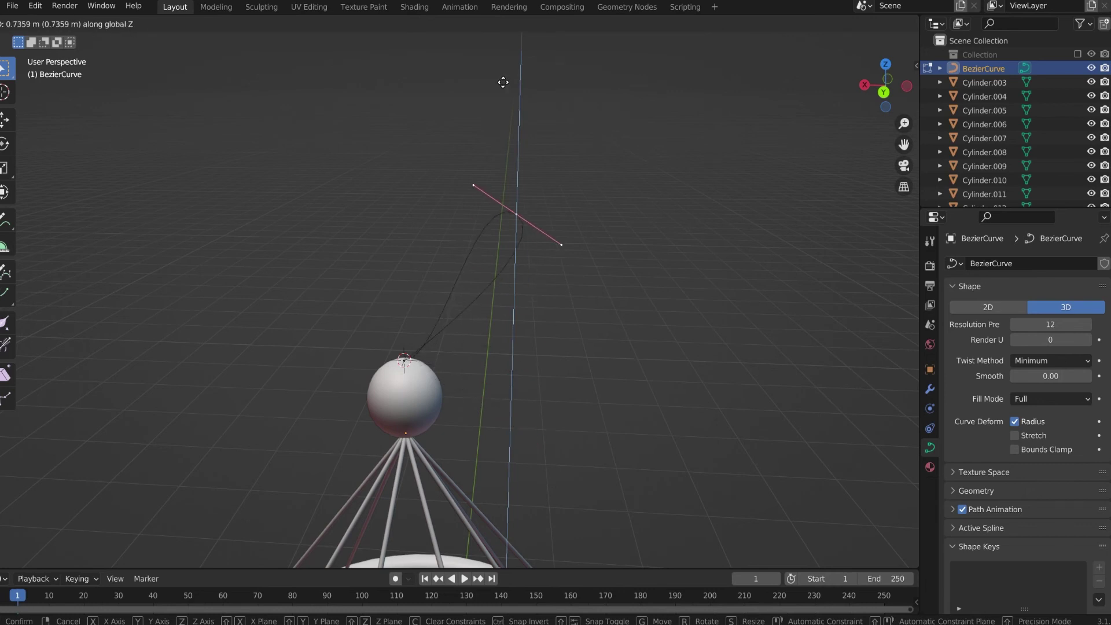
click(497, 104)
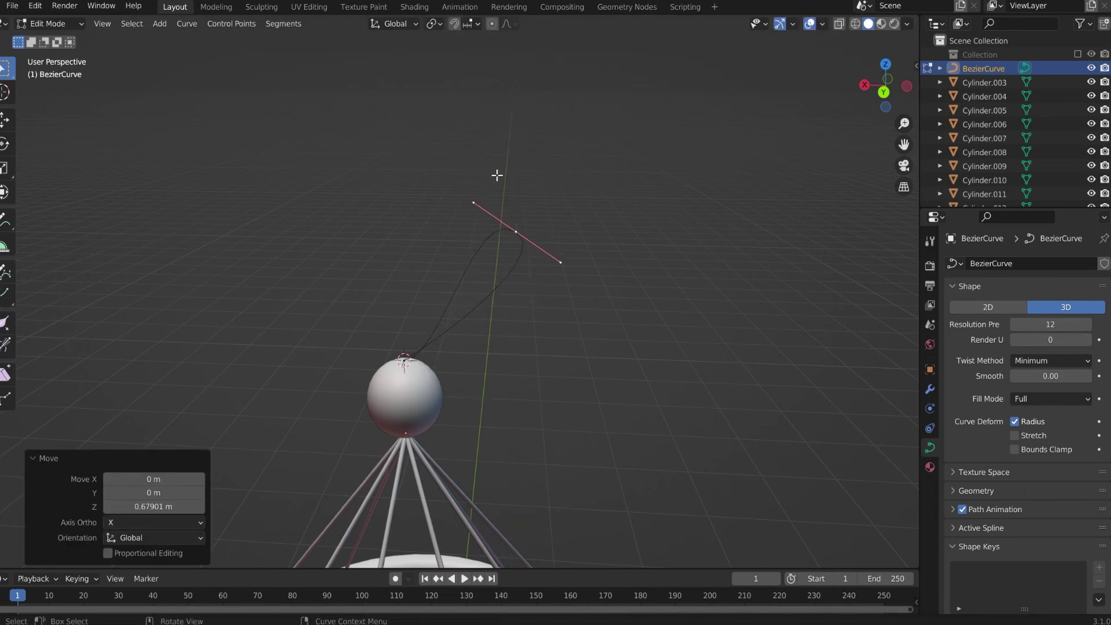
key(g)
key(x)
click(399, 168)
- Rotate the middle control point's handles -34° in the view to level them and move the point about 0.8 m along X
middle_drag(400, 168, 572, 191)
key(r)
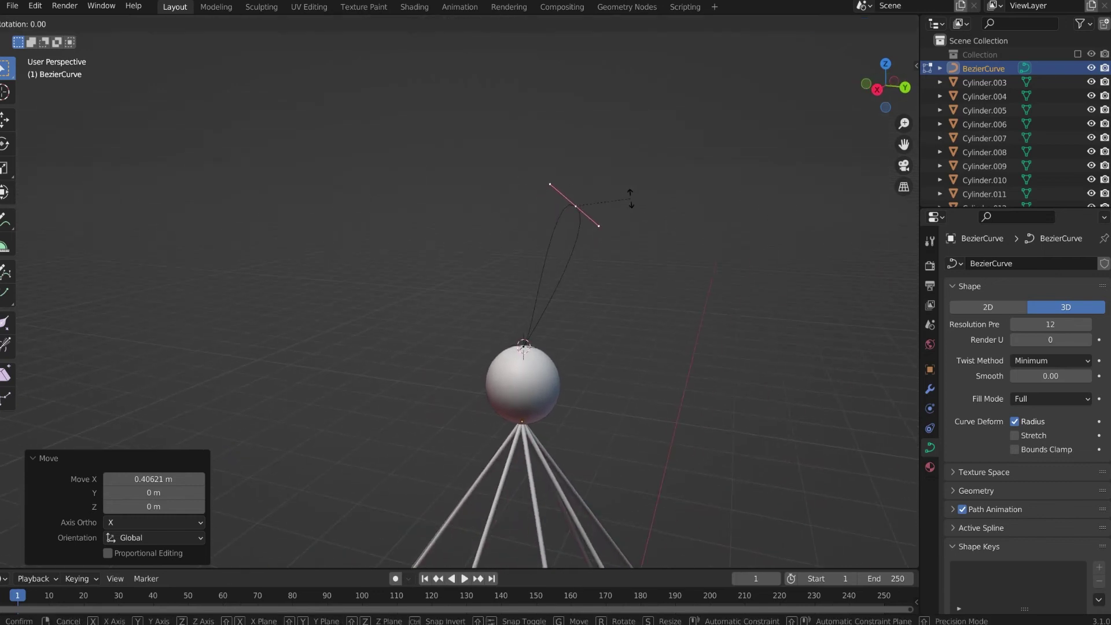
click(603, 181)
key(g)
key(x)
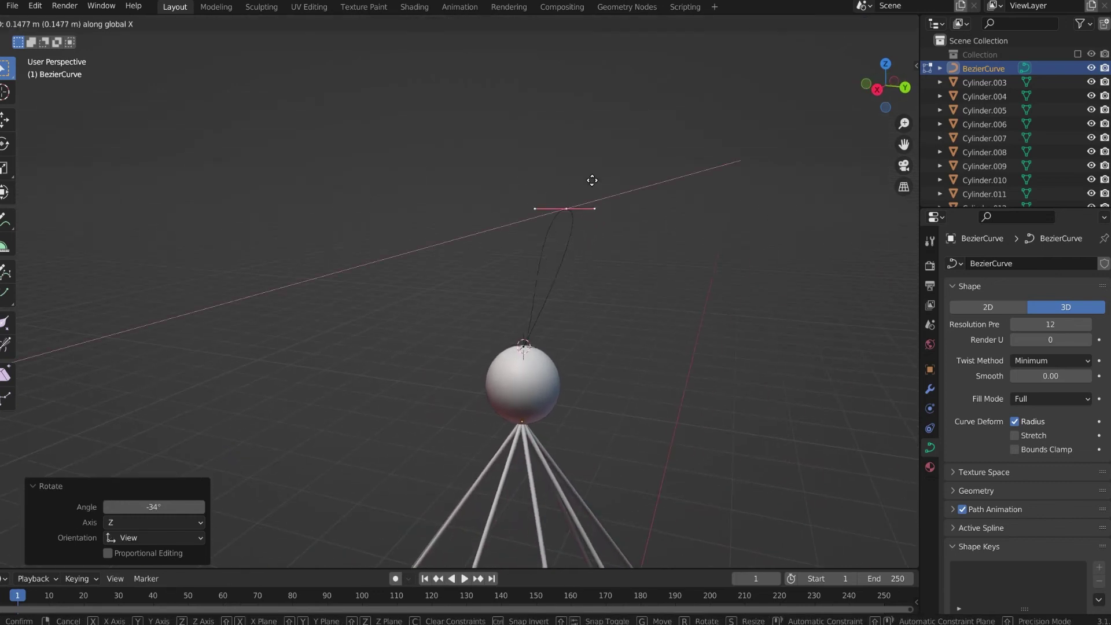
click(544, 187)
- From the top view, move the middle control point about -0.78 m in X and -0.18 m in Y over the sphere, rotate its handles and leave Edit Mode
key(KP_7)
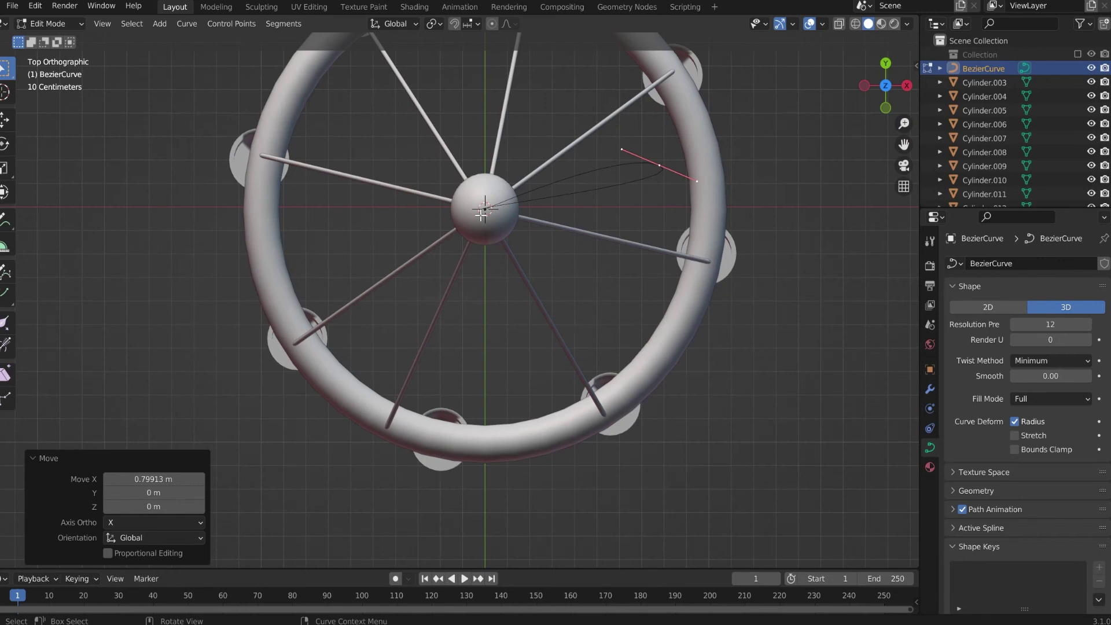
key(g)
click(423, 272)
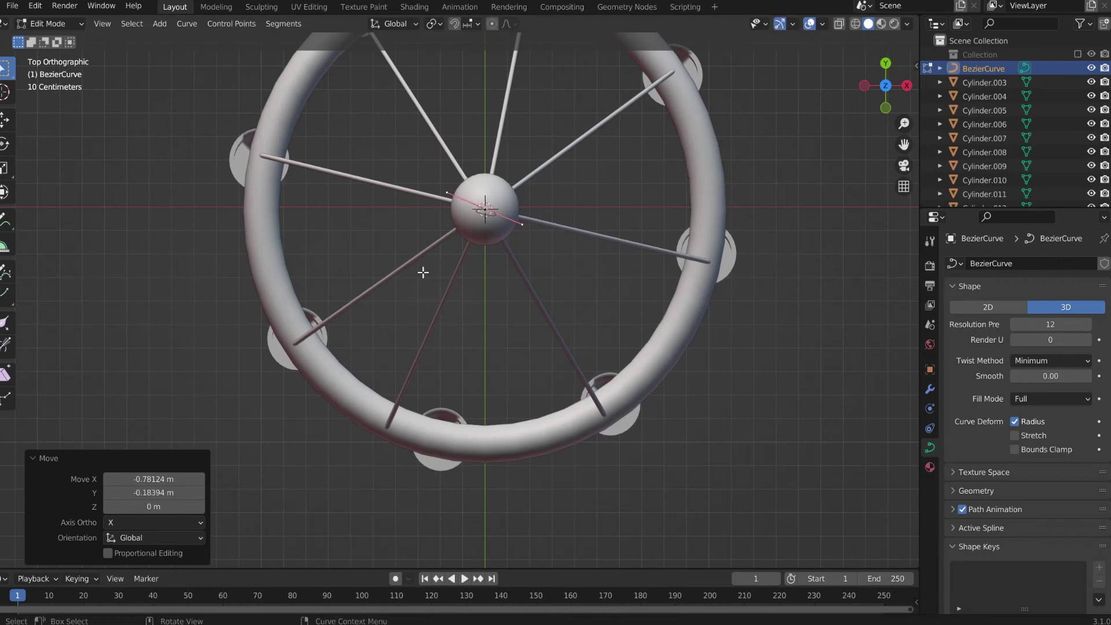
key(r)
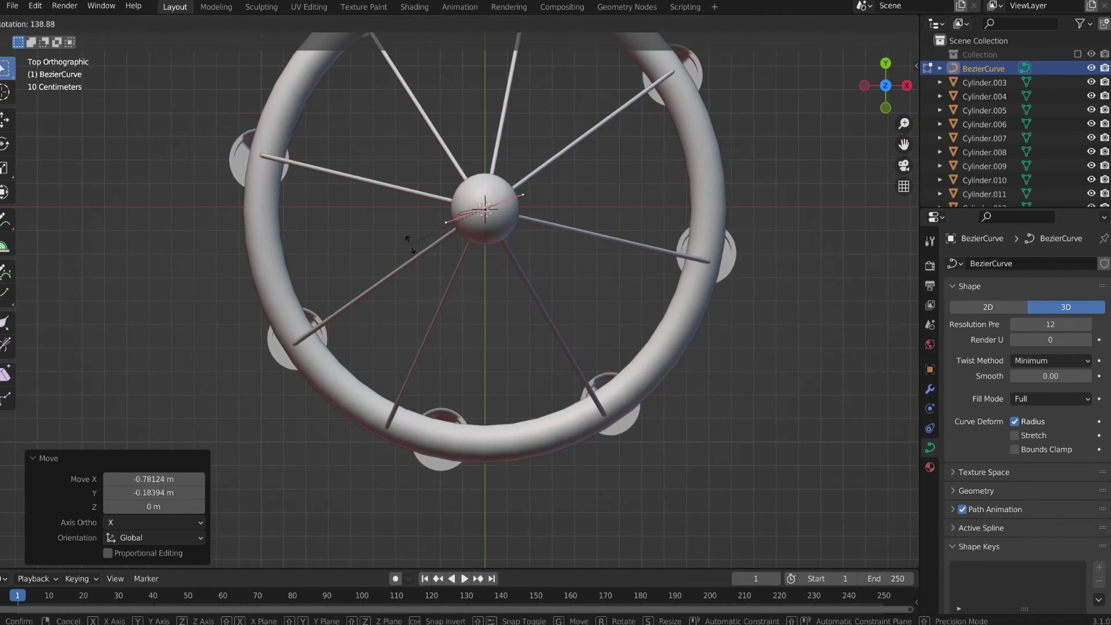
click(416, 214)
middle_drag(434, 243, 458, 151)
key(Tab)
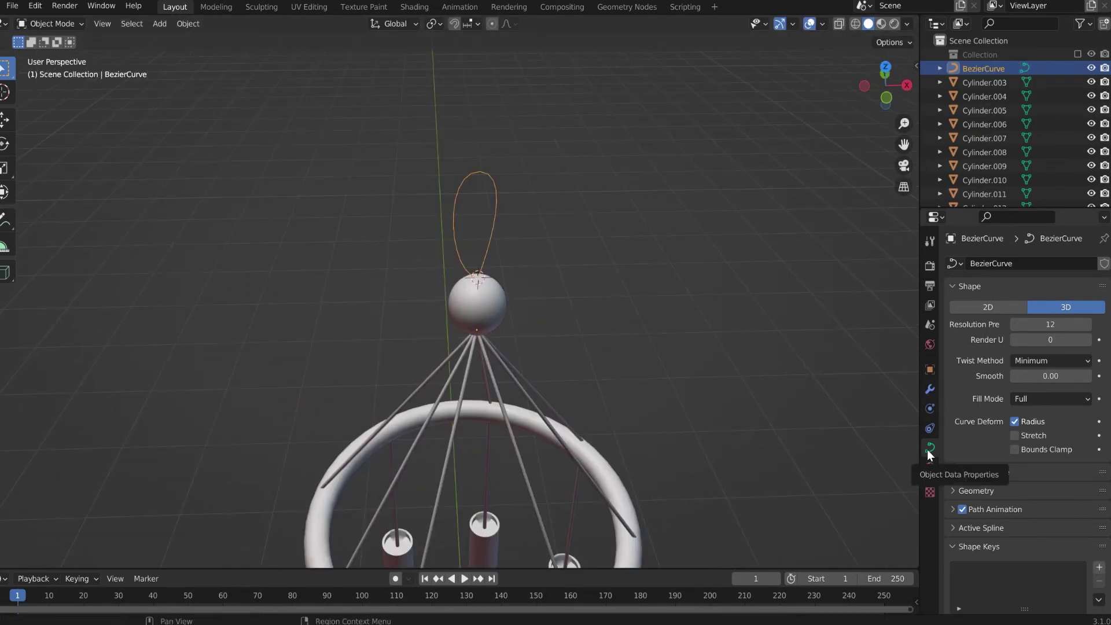
- Give the hanger curve a round bevel with a depth of 0.01 m
click(964, 491)
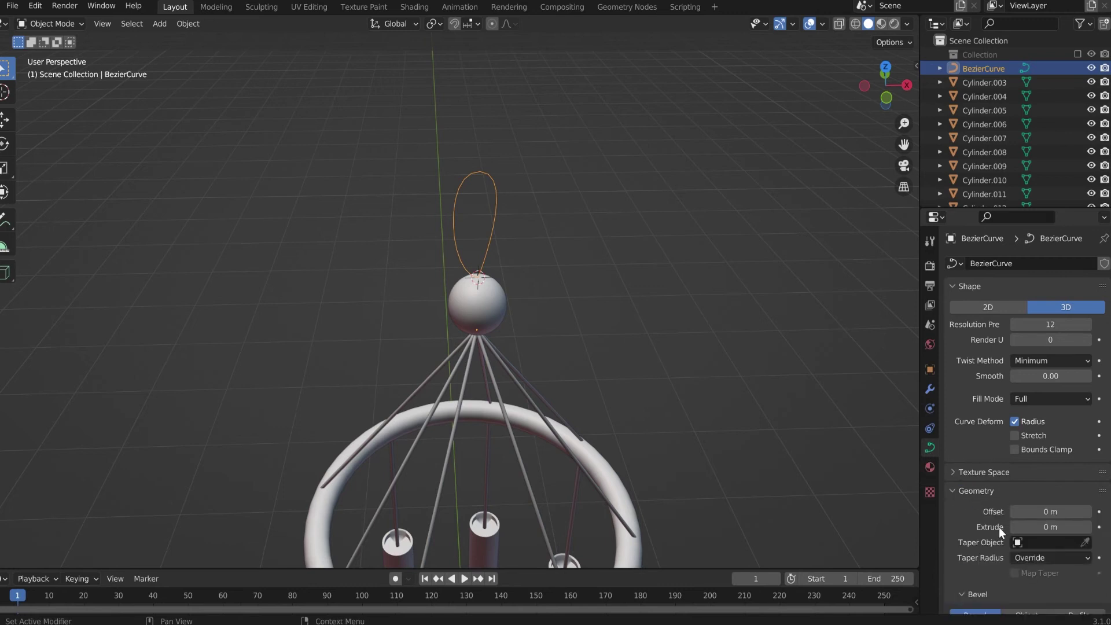
scroll(992, 528, down, 5)
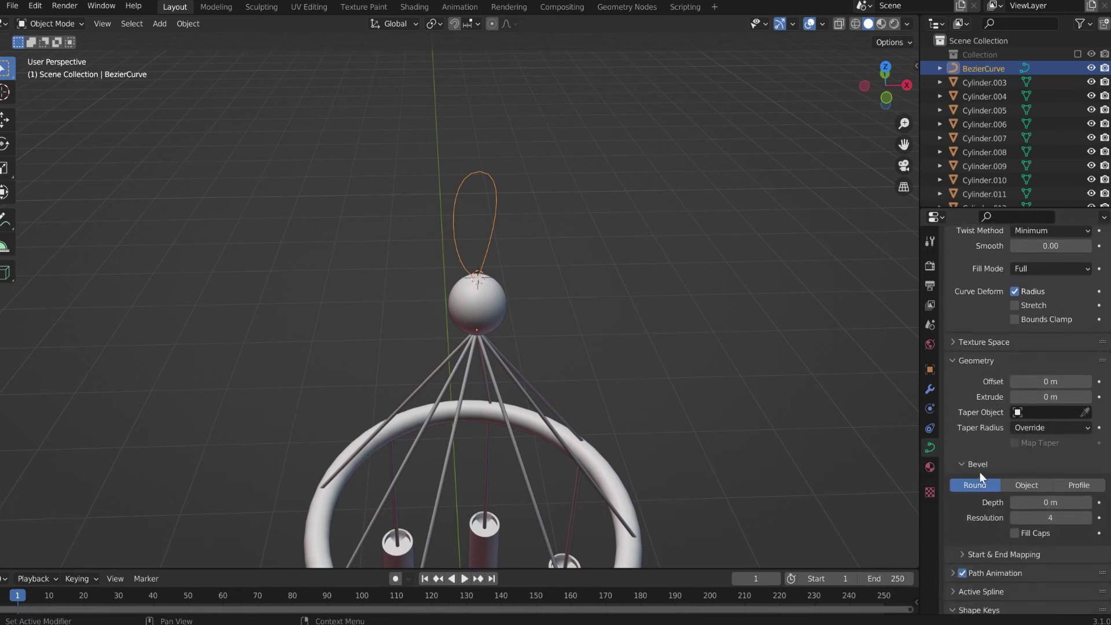
click(1089, 503)
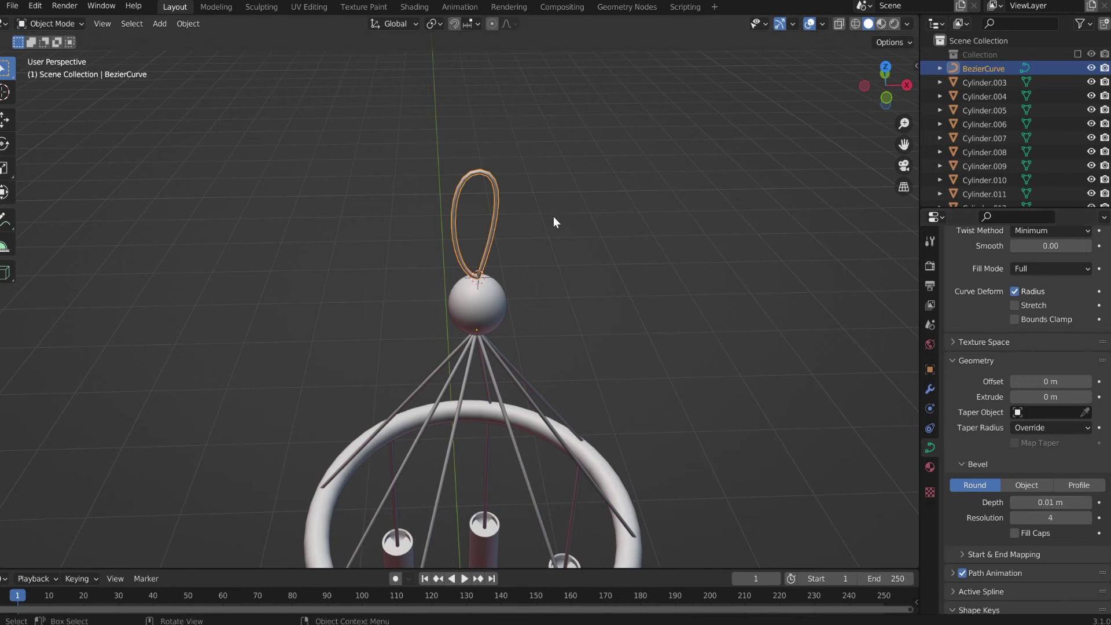
- Convert the beveled hanger curve to a mesh and shade it smooth
right_click(482, 190)
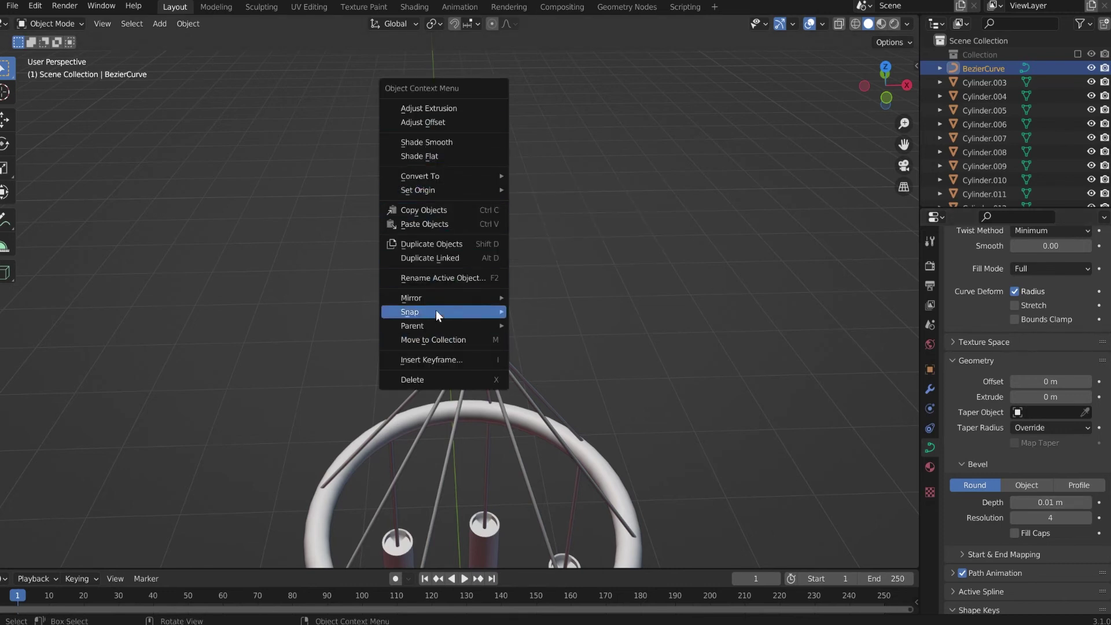
mouse_move(464, 313)
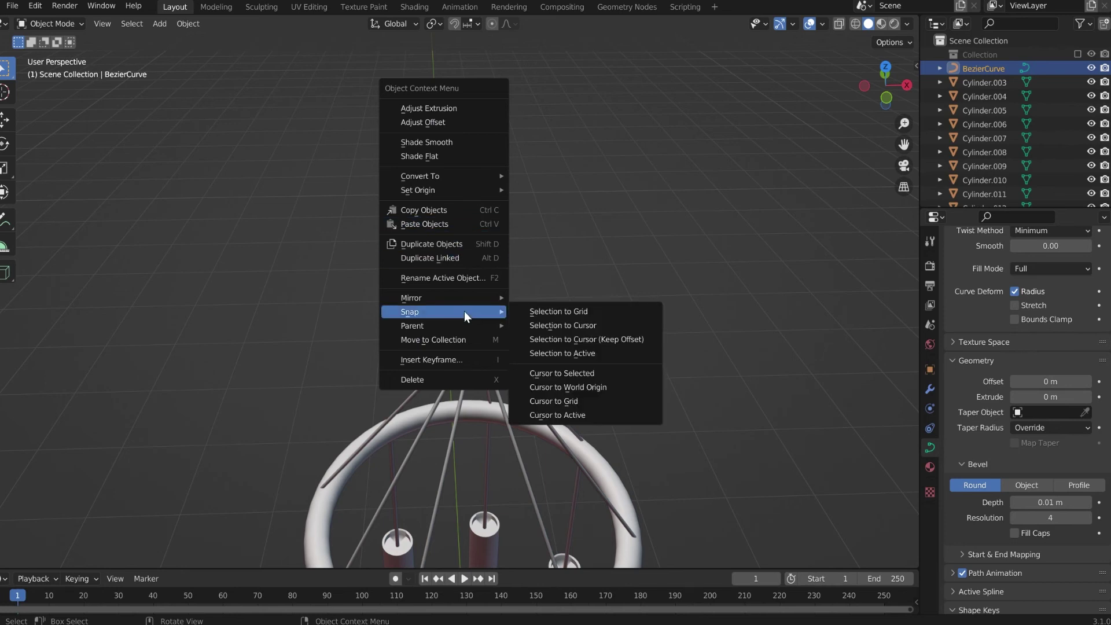
mouse_move(474, 172)
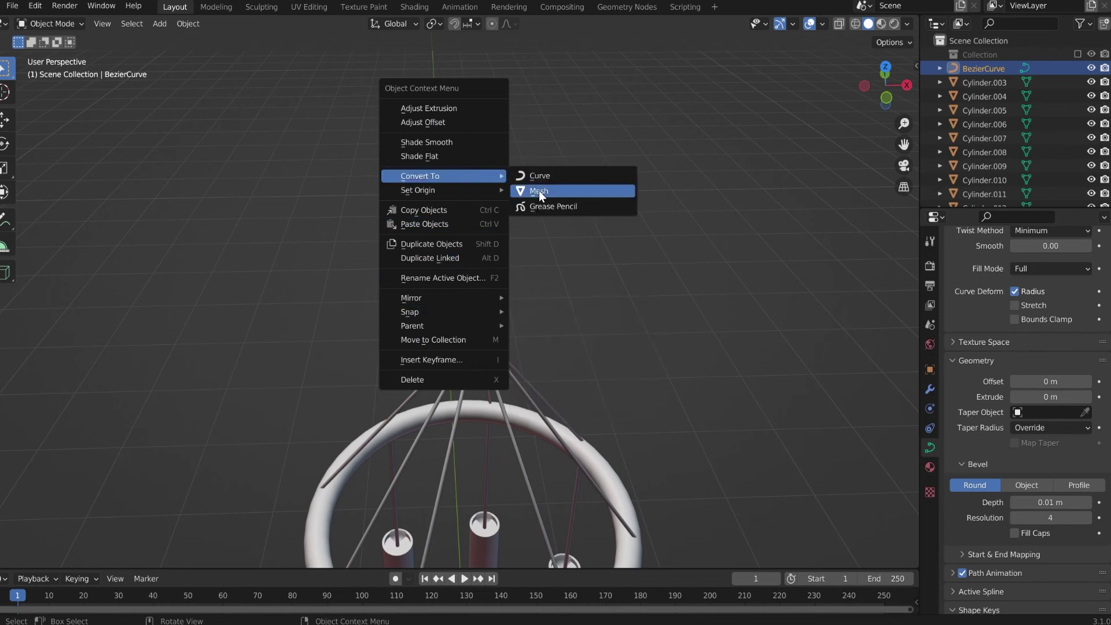
click(539, 191)
right_click(497, 208)
click(464, 172)
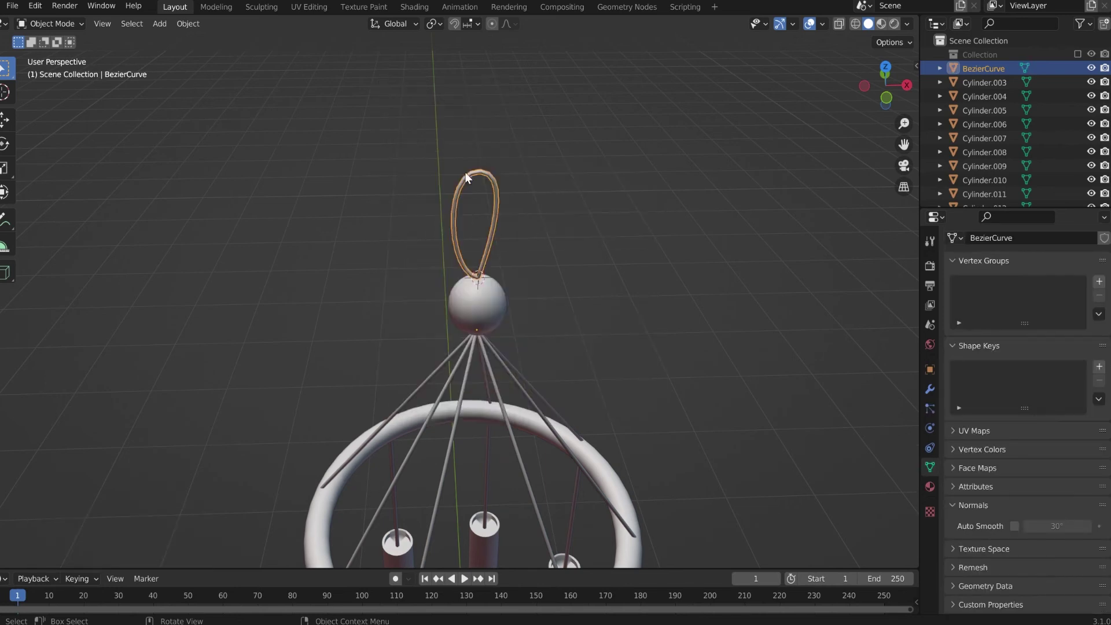
- Add a Catmull-Clark Subdivision Surface modifier with viewport level 1 to the hanger loop and apply it
click(931, 388)
click(1006, 264)
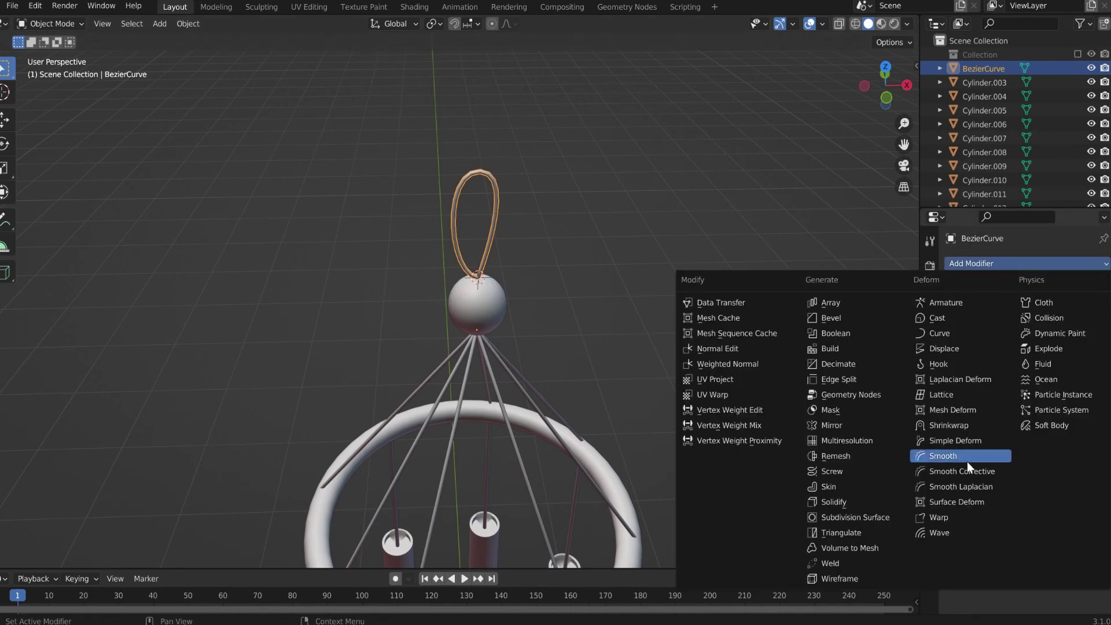
click(851, 521)
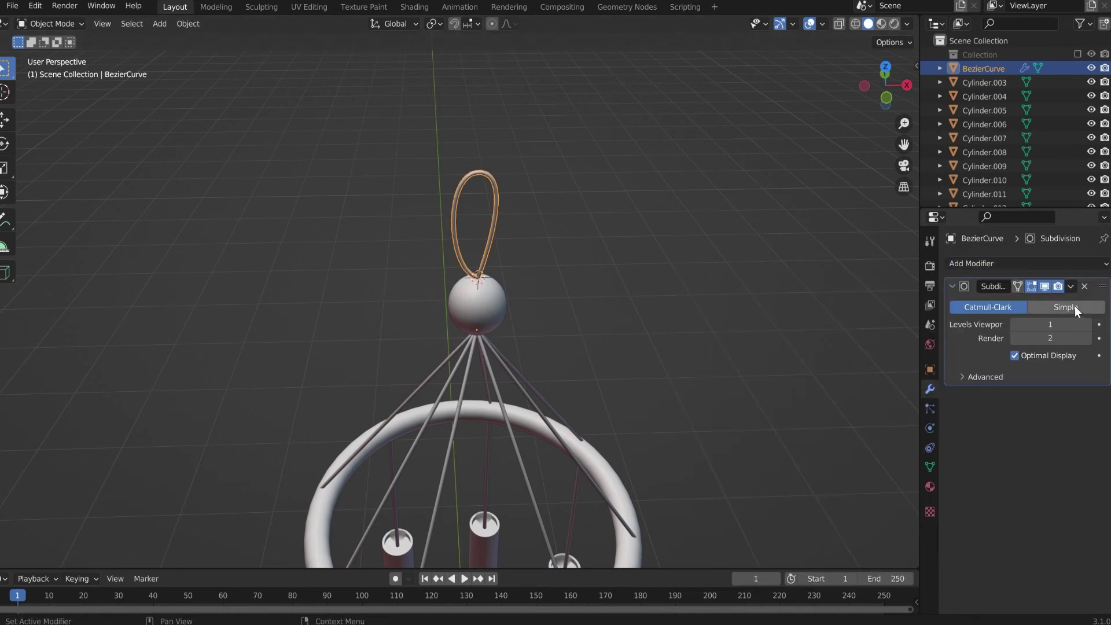
click(1071, 286)
click(1047, 302)
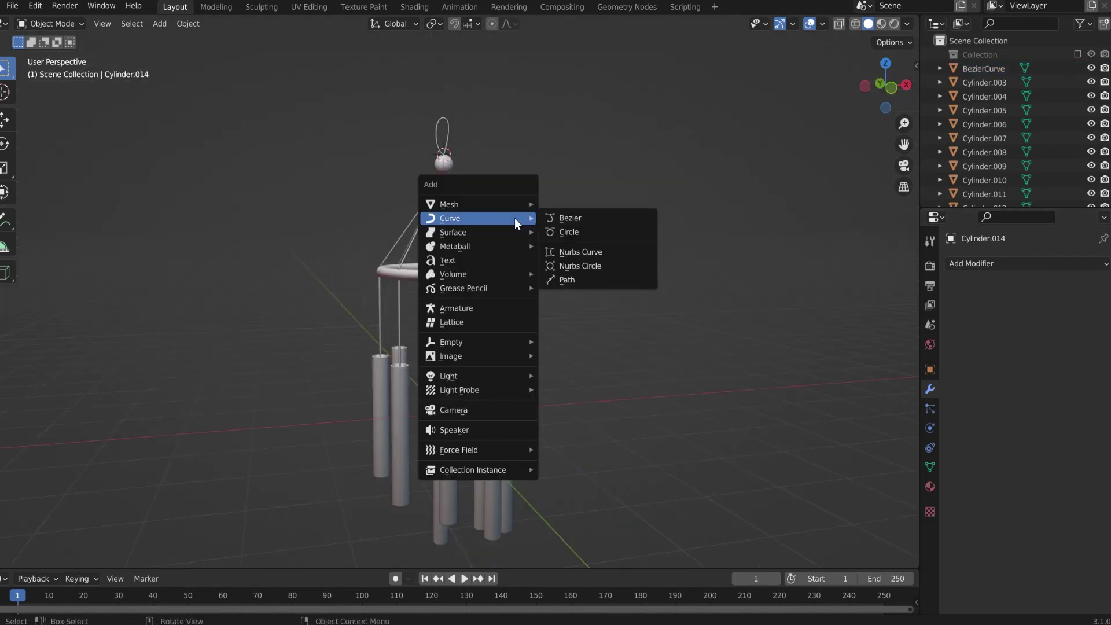
- Add a cylinder at the 3D cursor and shrink it in X and Y, keeping its height, into a very thin rod
mouse_move(492, 206)
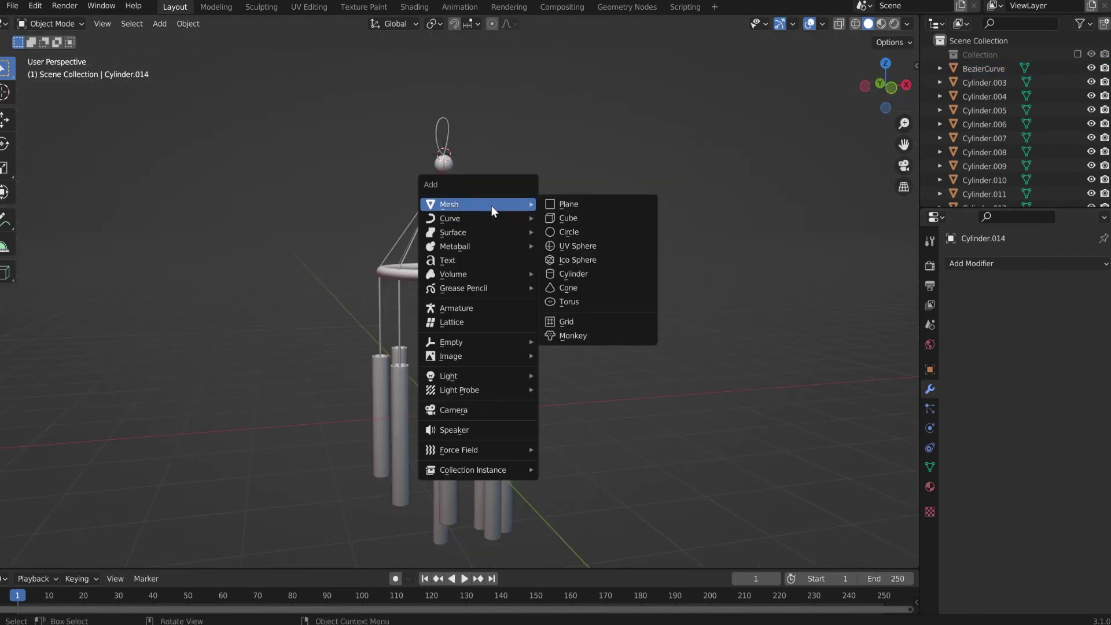
click(568, 273)
key(s)
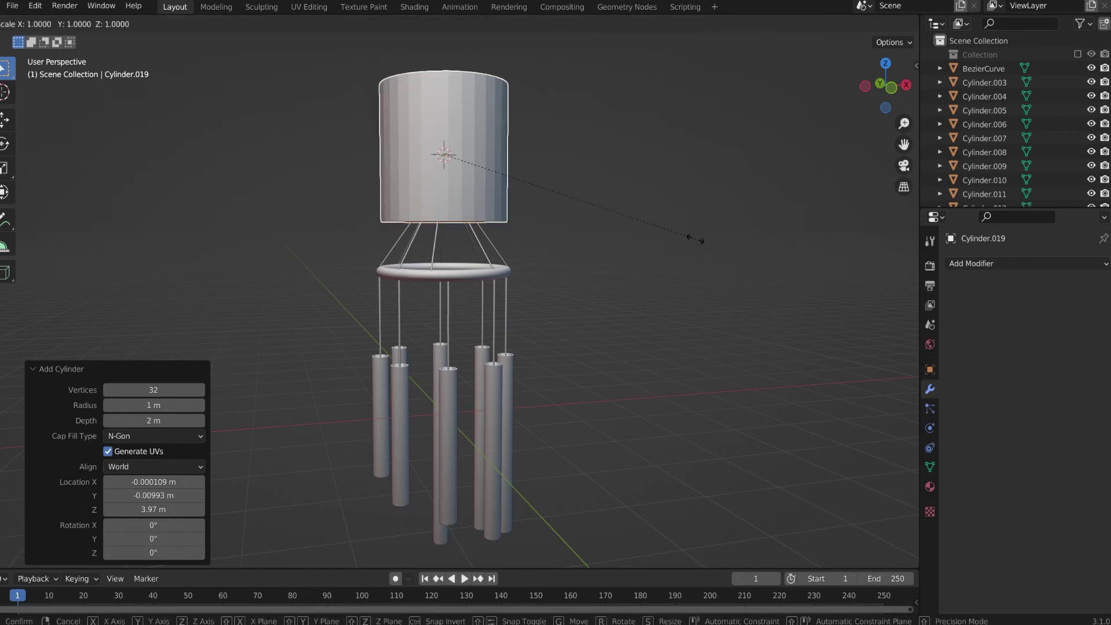
key(shift+z)
mouse_move(443, 154)
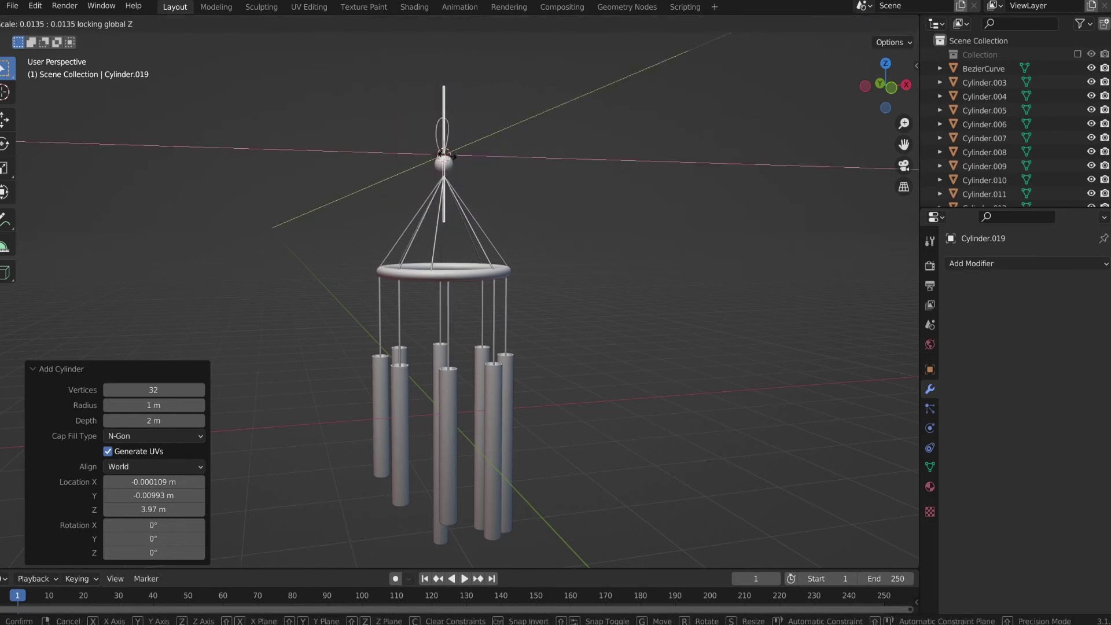
click(449, 161)
- Lower the thin rod along Z, lengthen it vertically and adjust its height so it runs from the sphere to below the hanging cylinders
key(g)
key(z)
click(522, 334)
key(s)
key(z)
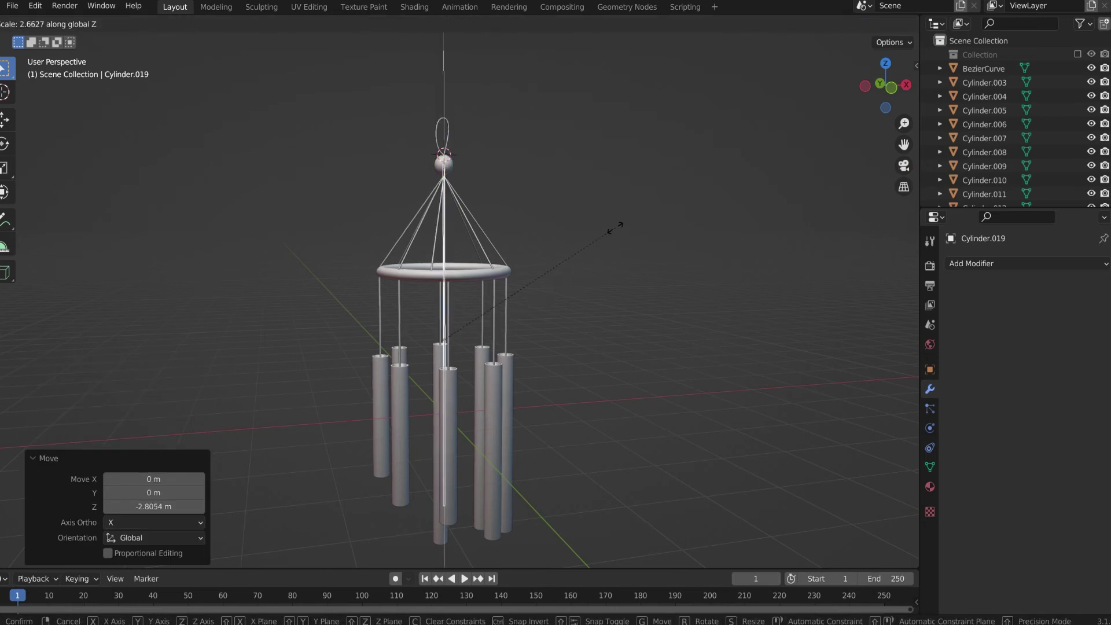
click(659, 144)
scroll(524, 348, down, 4)
key(g)
key(z)
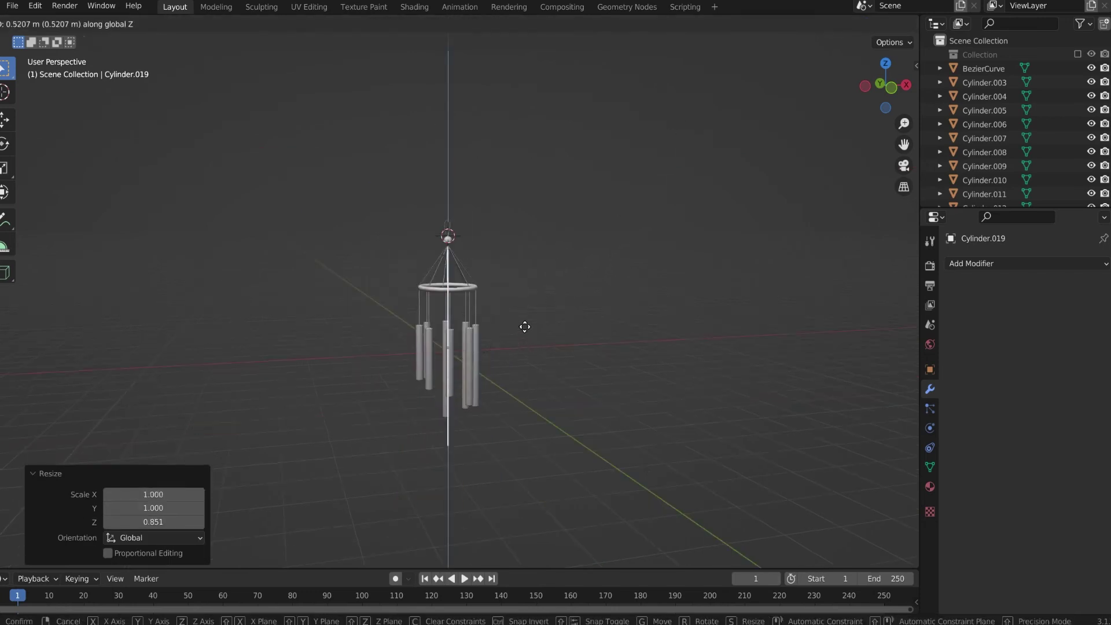
click(525, 327)
- Duplicate the central sphere straight down along Z onto the thin rod, between the hanging cylinders
click(574, 362)
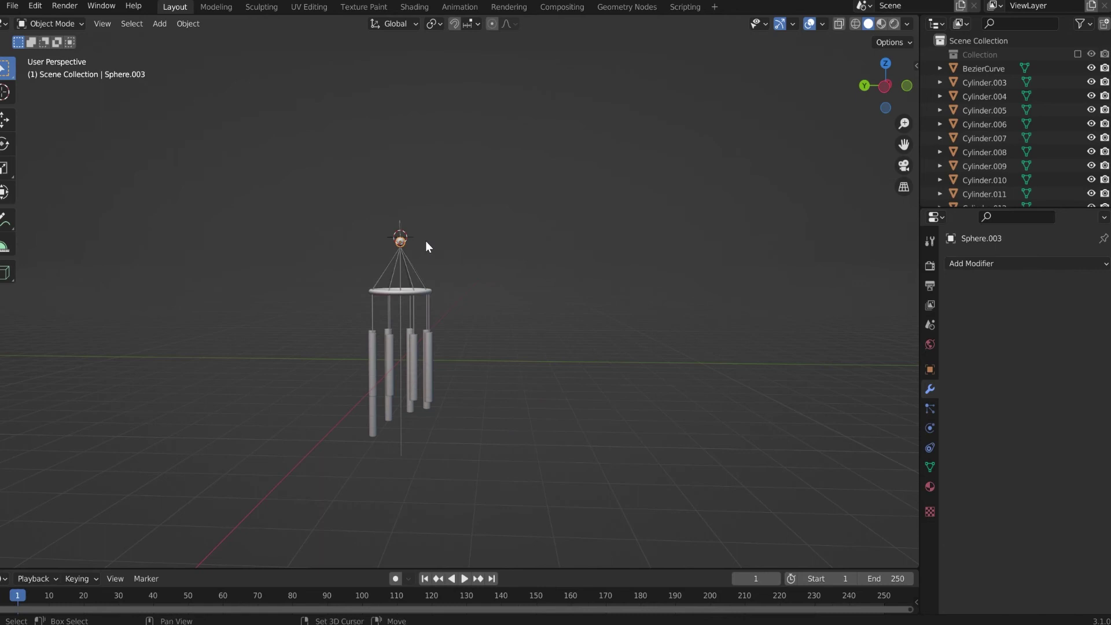
key(shift+d)
key(z)
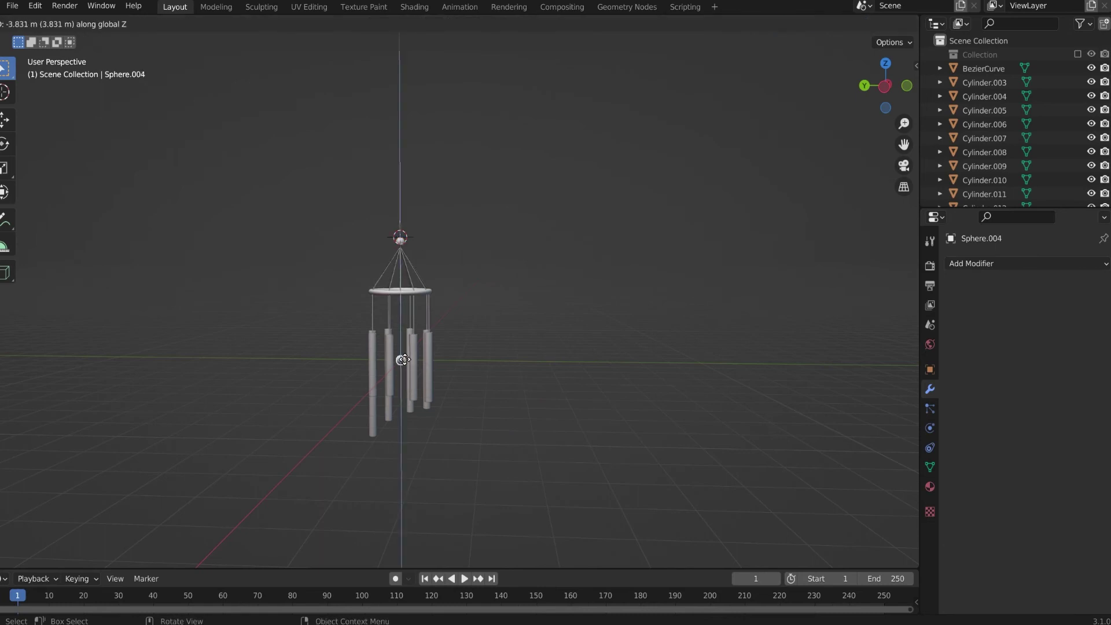
click(405, 371)
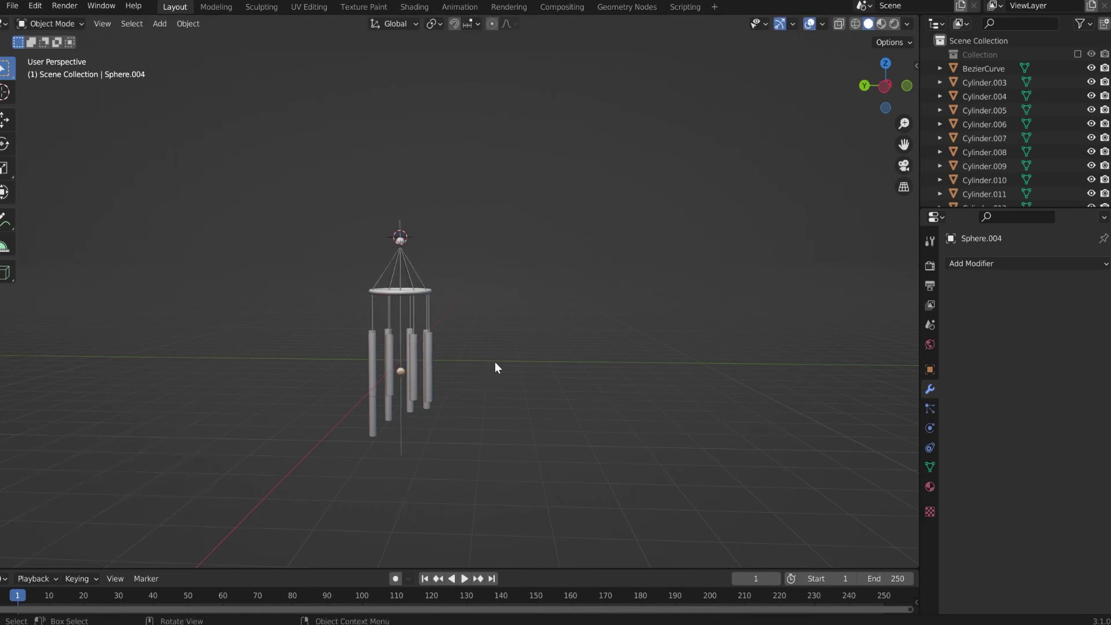
- Add a 2 m plane at the 3D cursor and raise it about 2.44 m along Z above the wind chime
middle_drag(495, 362, 469, 316)
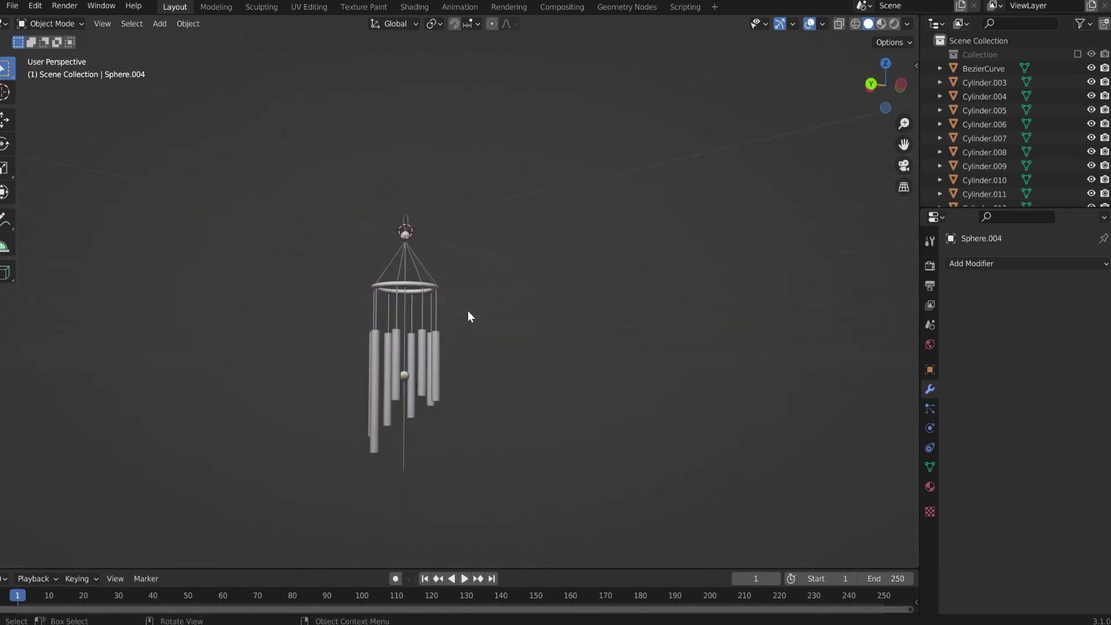
shift+middle_drag(427, 280, 435, 248)
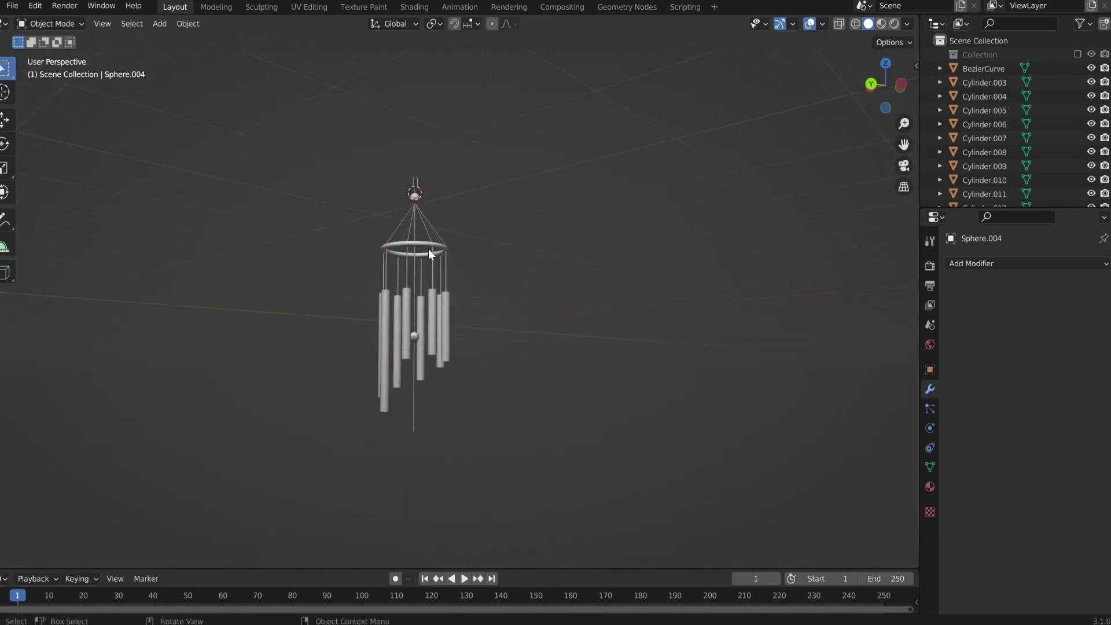
key(shift+a)
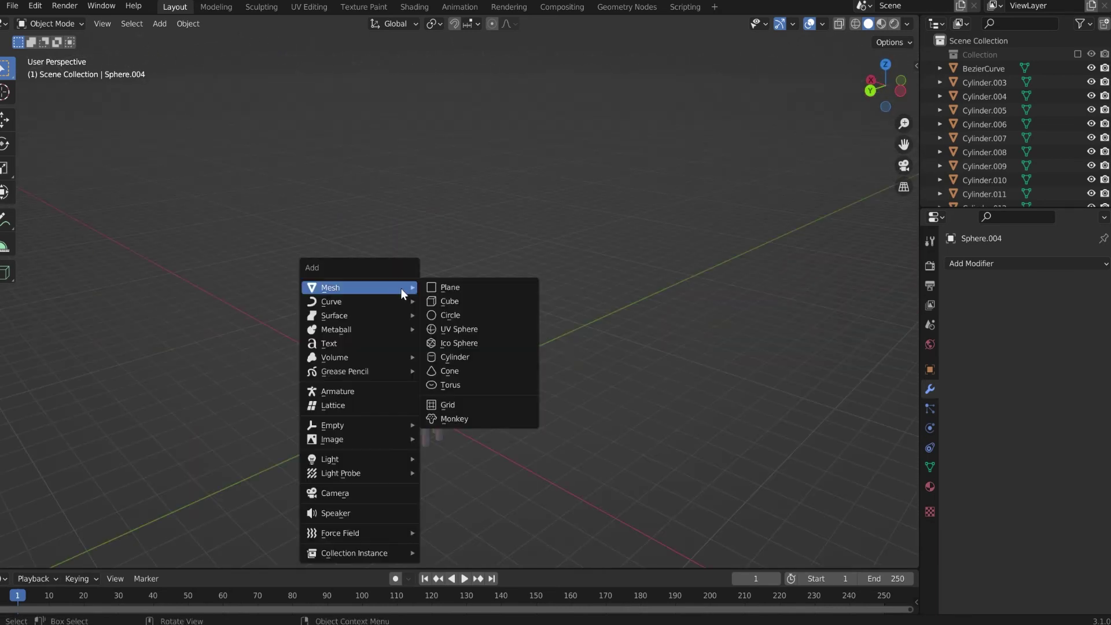
click(453, 287)
key(g)
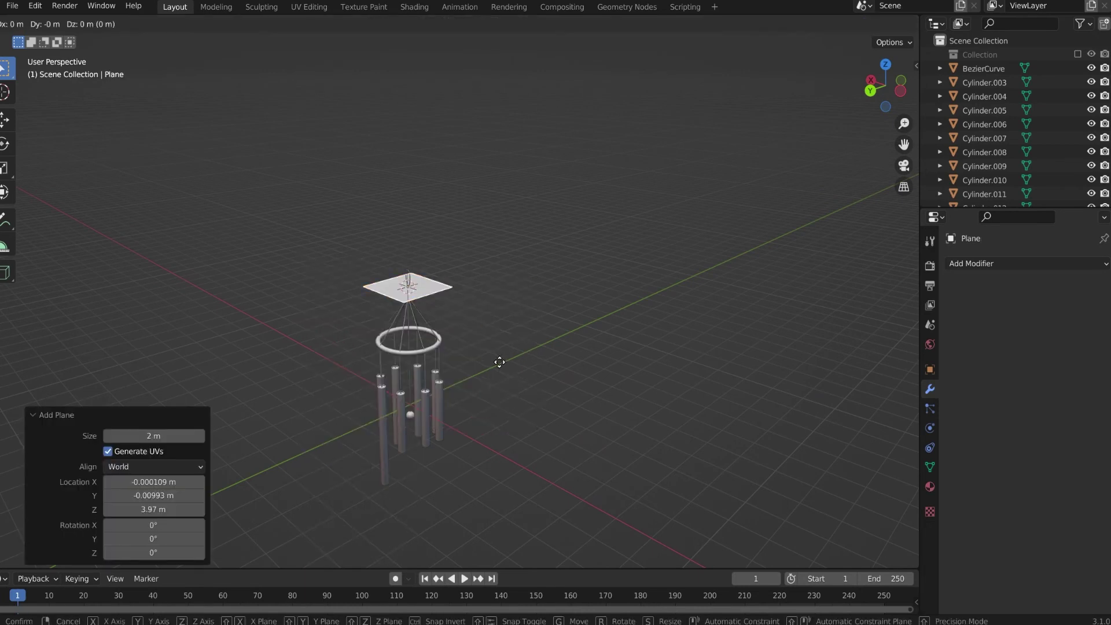
key(z)
click(481, 273)
- Split the plane above the wind chime in half with one centred loop cut running along X
middle_drag(480, 279, 405, 382)
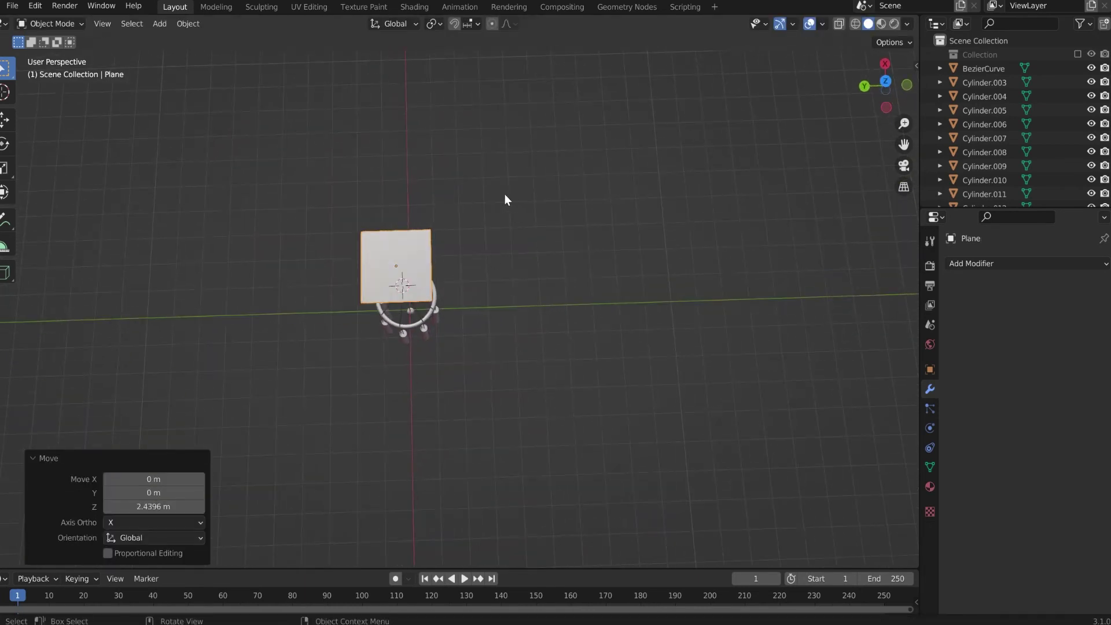
key(Tab)
scroll(398, 236, up, 2)
key(ctrl+r)
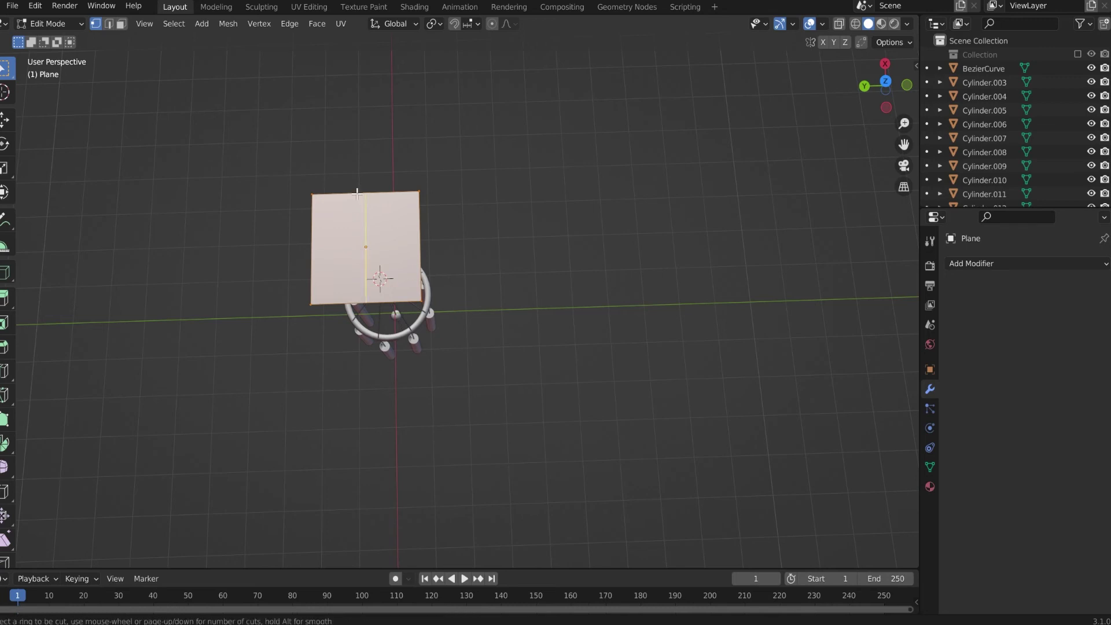
click(362, 193)
right_click(360, 193)
- Delete the plane's half on the +Y side of the centre cut
drag(283, 175, 327, 325)
key(x)
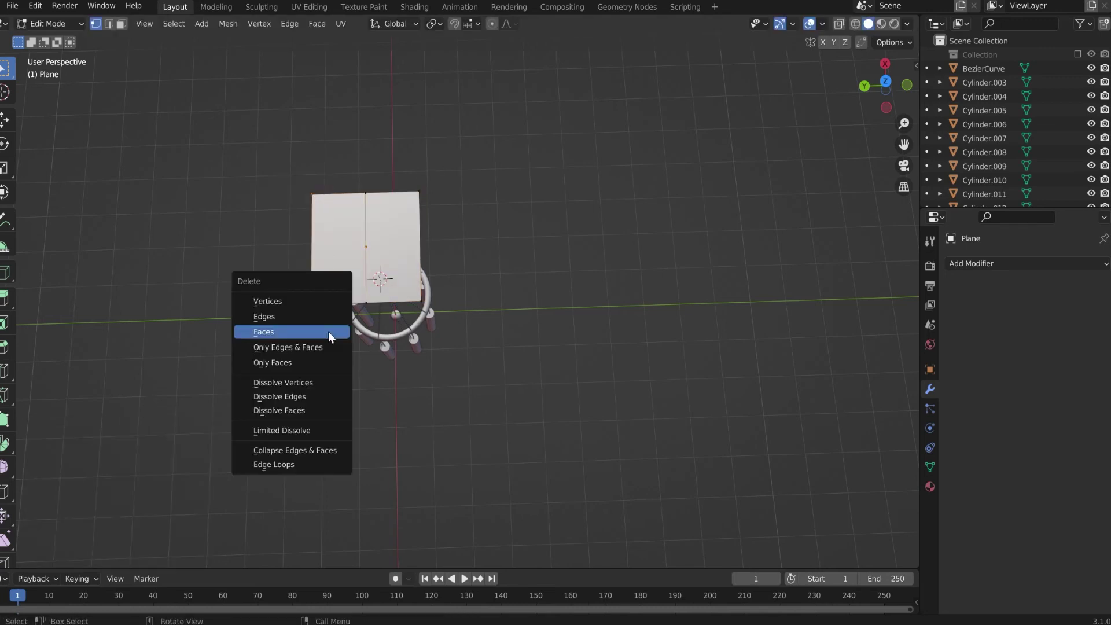
click(328, 332)
key(Tab)
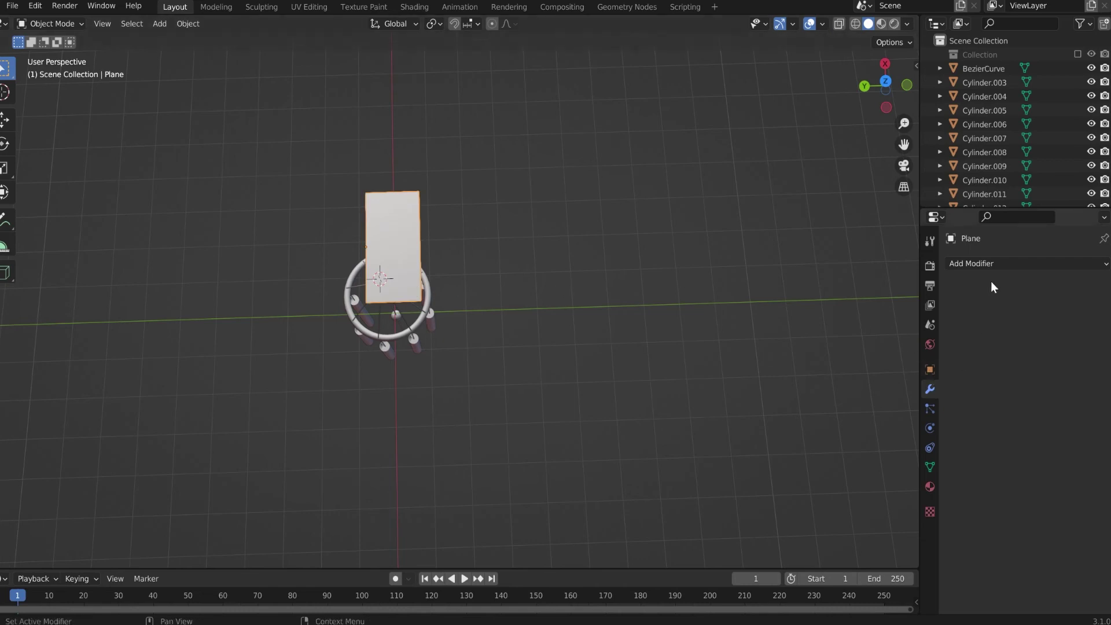
- Add a Mirror modifier to the remaining half plane and mirror it across Y instead of X
click(989, 265)
click(853, 436)
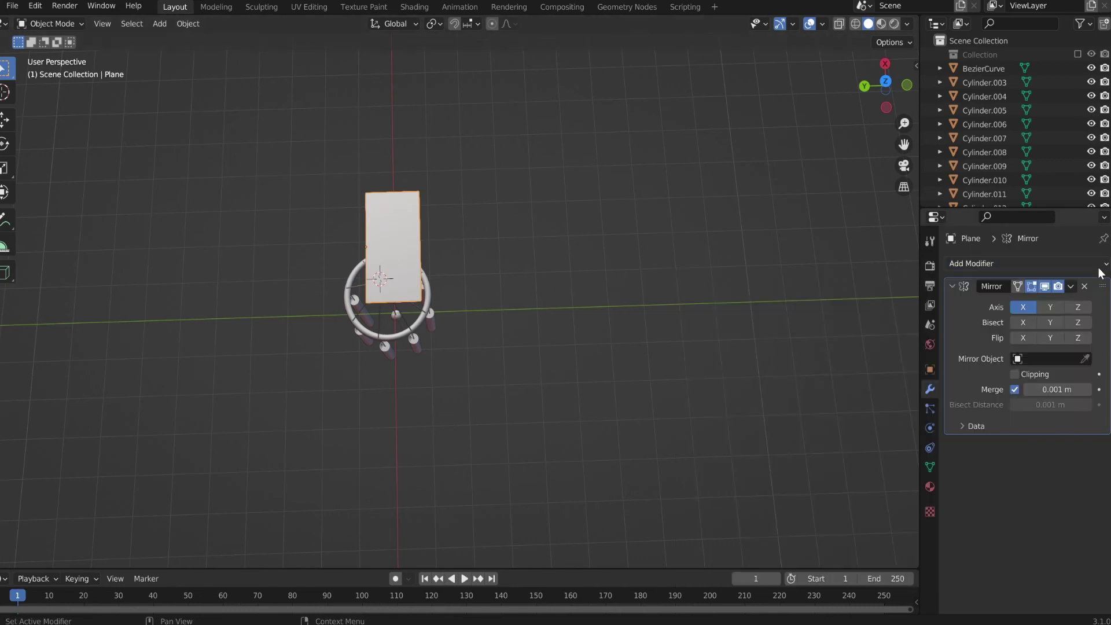
click(1024, 307)
click(1051, 307)
- Subdivide the half plane with one centred lengthwise loop cut along X and four evenly spaced crosswise cuts
key(Tab)
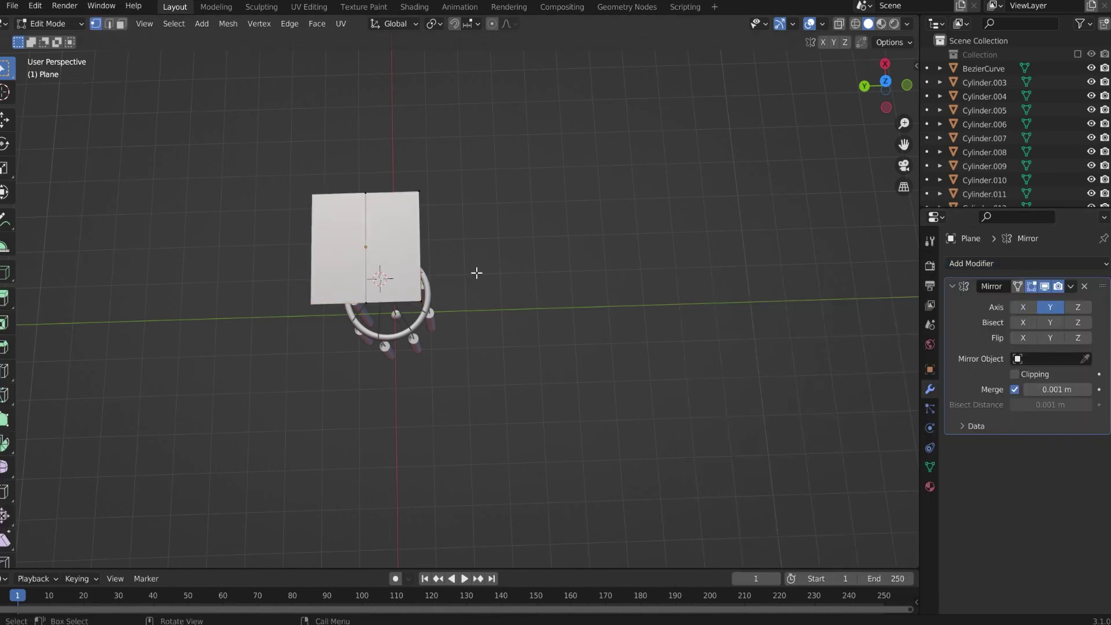
scroll(353, 221, up, 3)
key(KP_Divide)
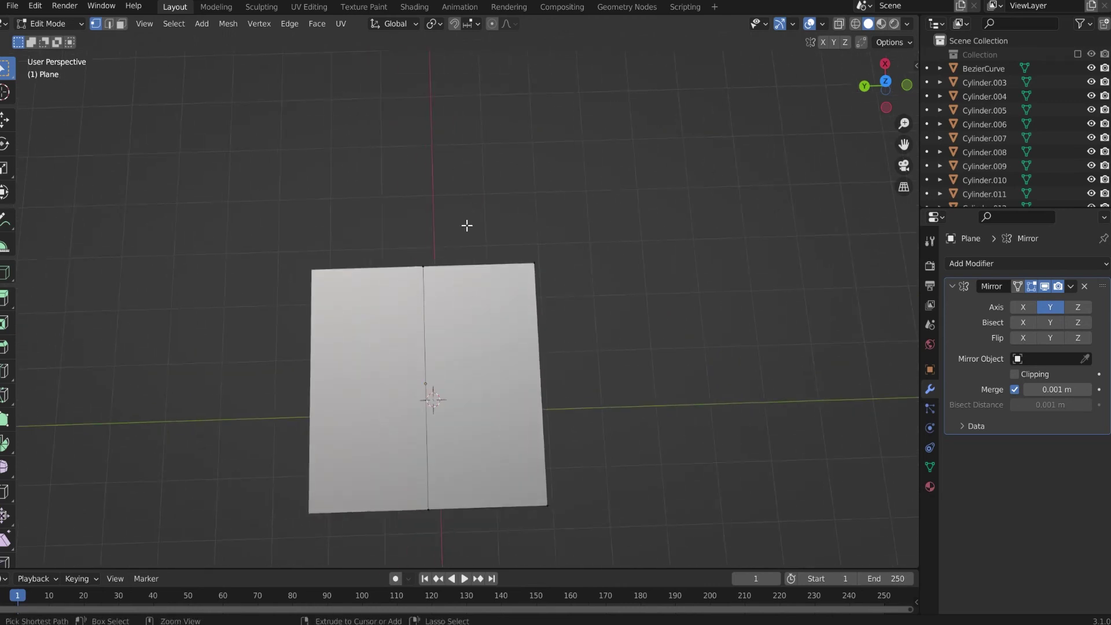
key(ctrl+r)
click(470, 268)
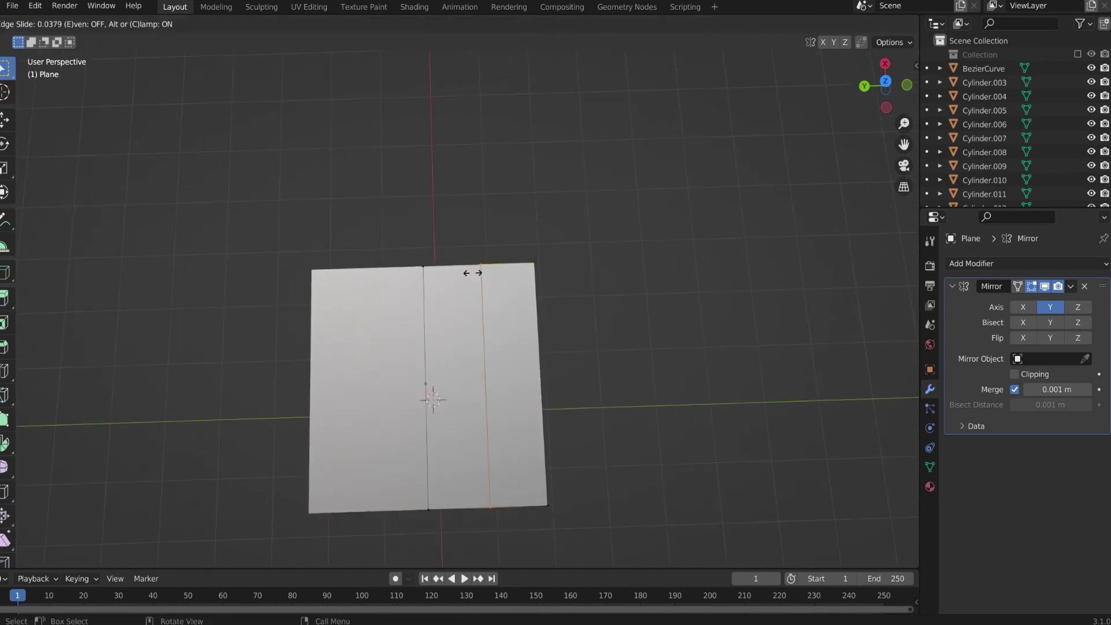
right_click(473, 273)
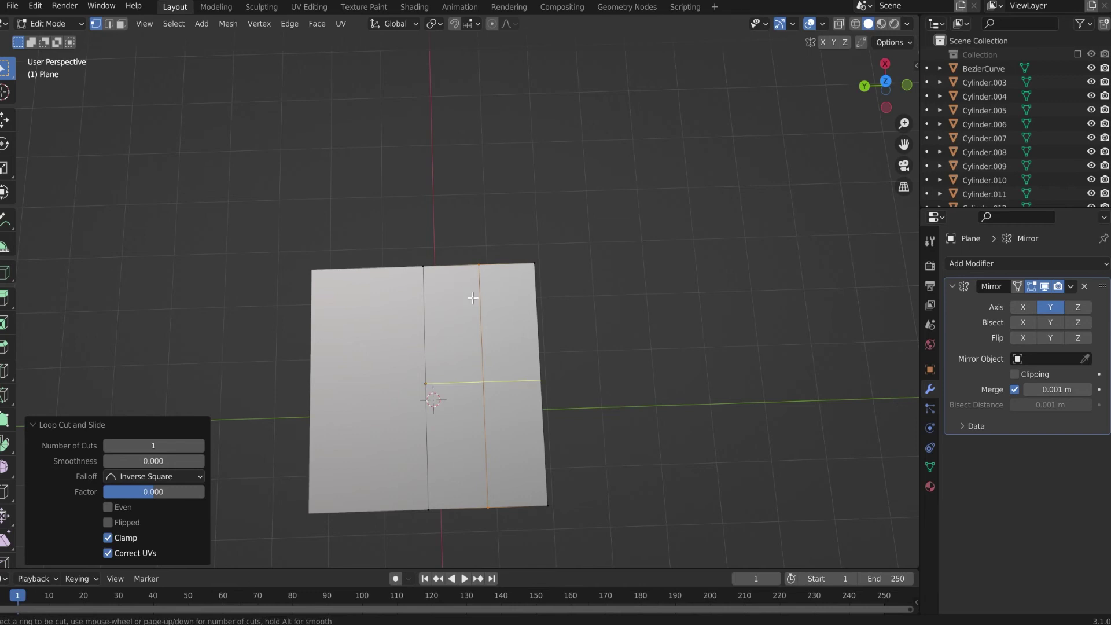
scroll(496, 307, up, 3)
click(521, 310)
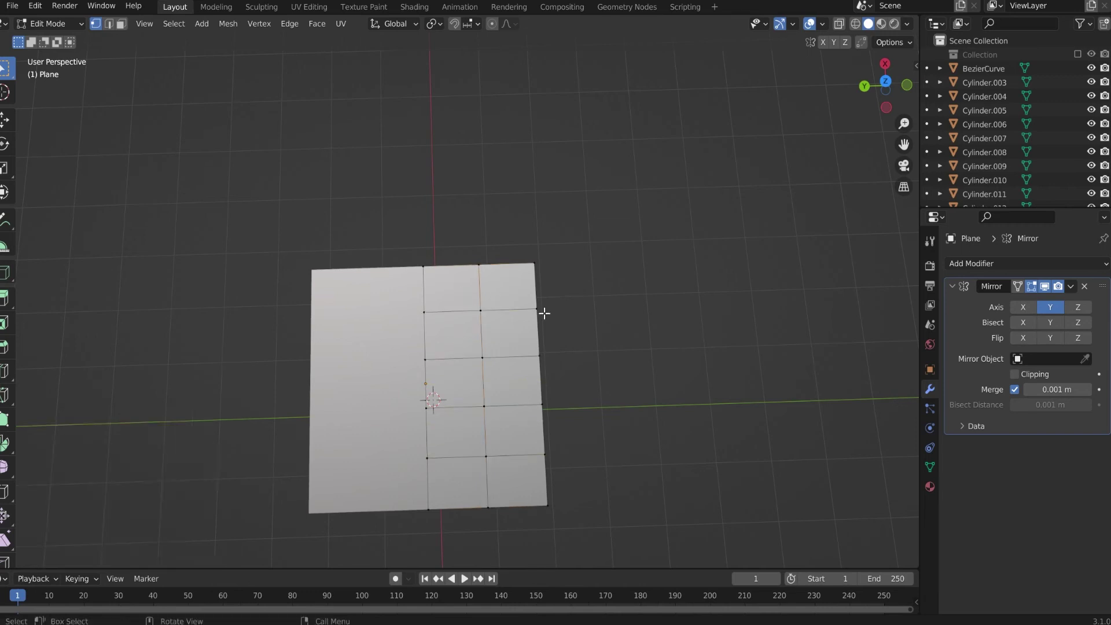
- Enable clipping on the mirror and move the centre-line vertex at the plane's +X end about 0.26 m outward along X
click(423, 252)
key(g)
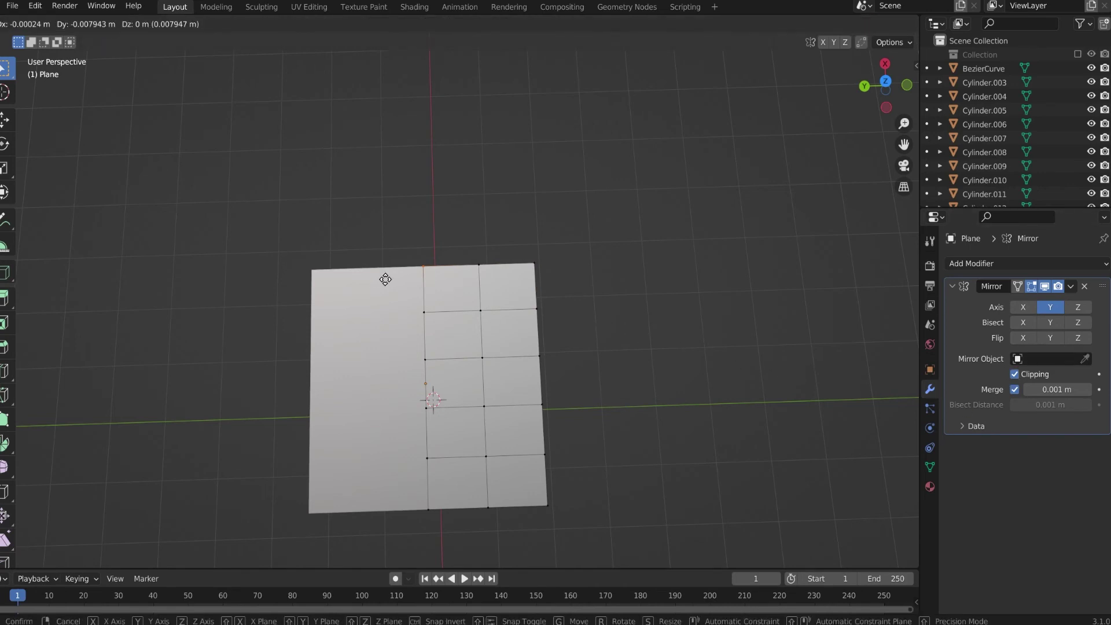
key(x)
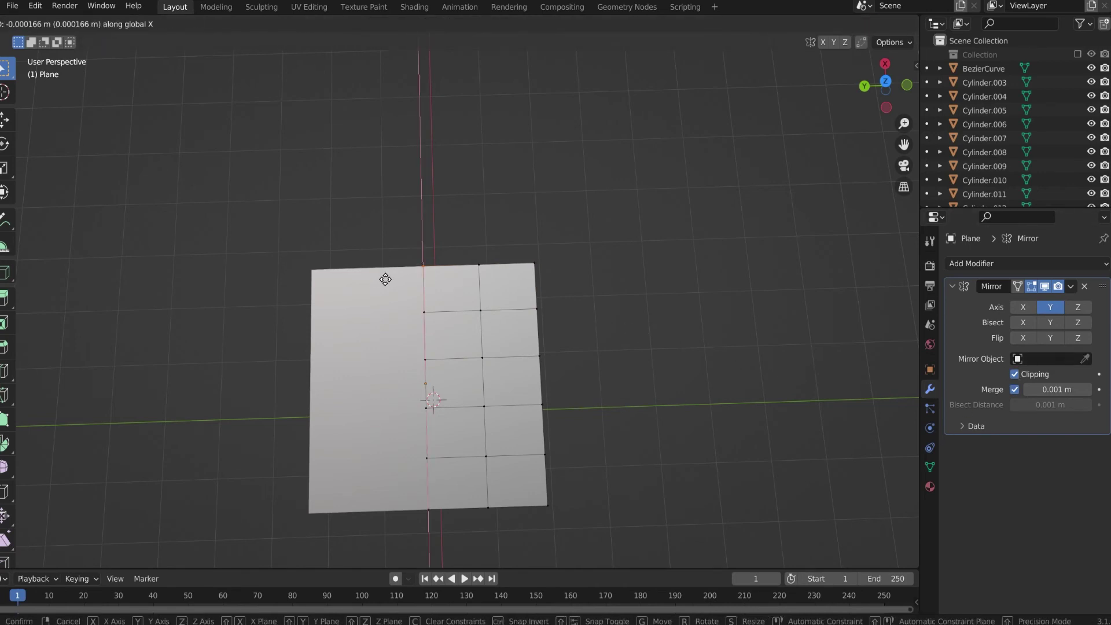
click(395, 255)
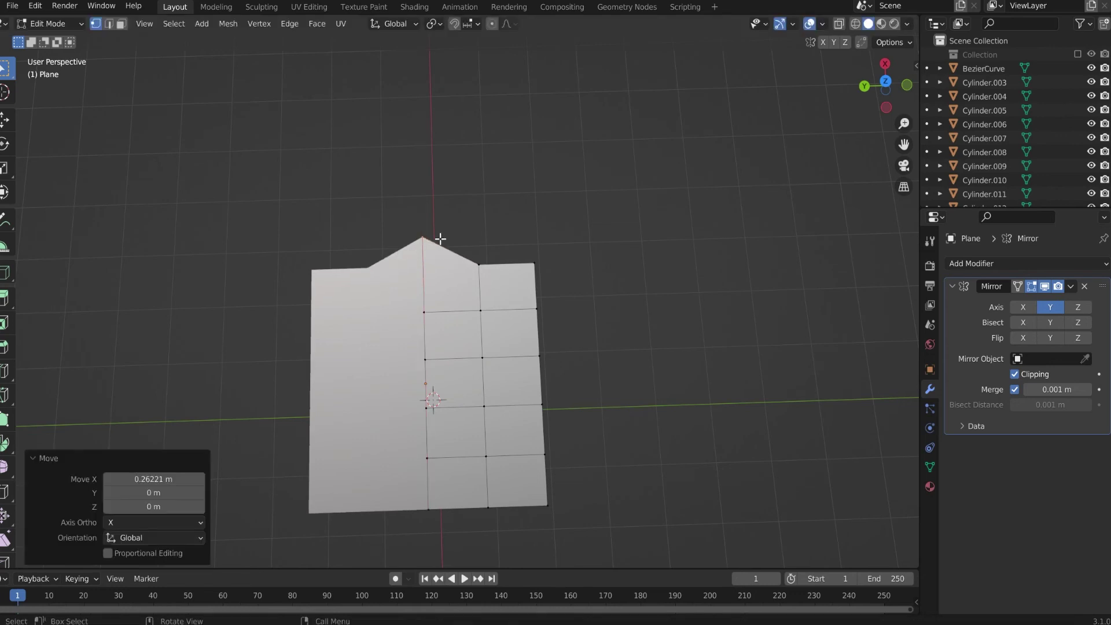
- Move the outer corner vertex at the plane's +X end diagonally inward to take off the square corner
click(551, 248)
key(g)
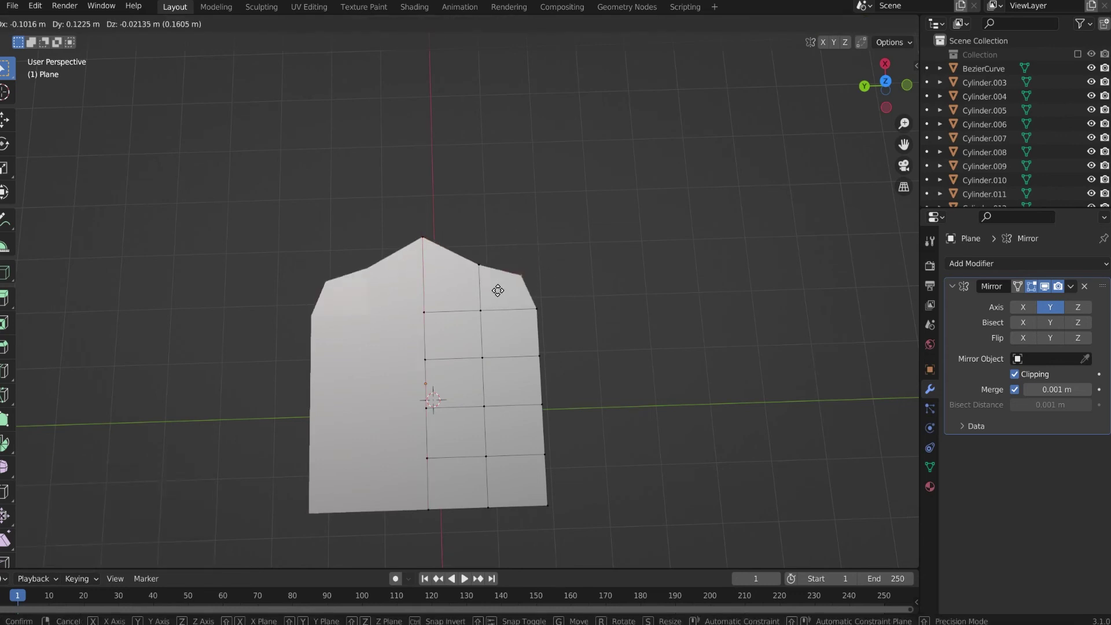
click(484, 304)
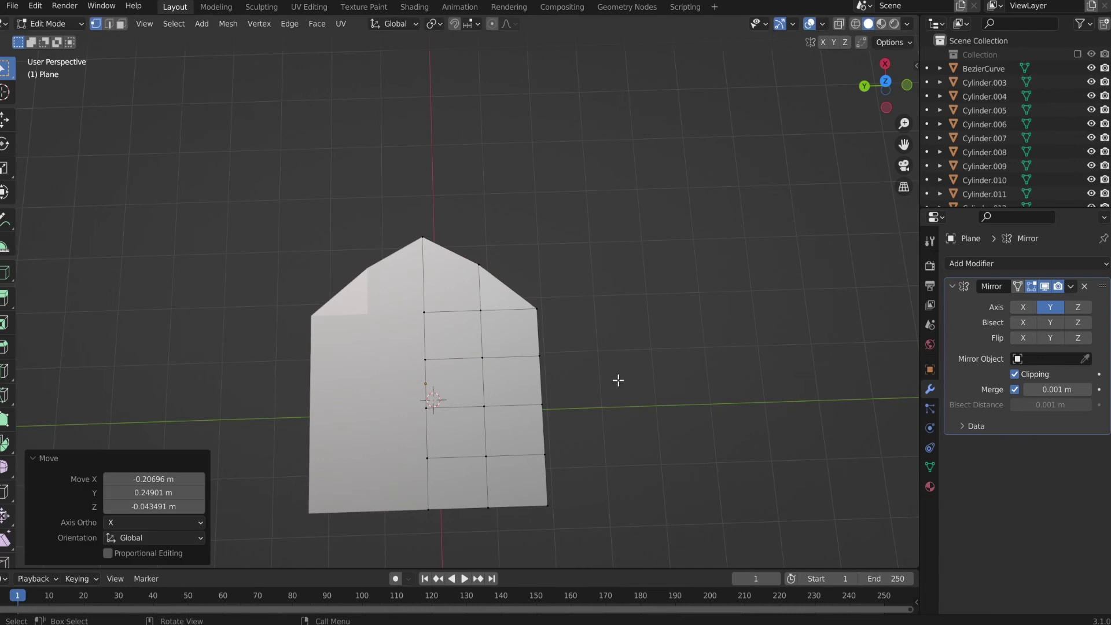
middle_drag(558, 326, 394, 154)
key(g)
click(537, 217)
- Pull the second and third vertices of the plane's outer side edge, counted from the +X corner, inward toward the centre line
click(523, 258)
key(g)
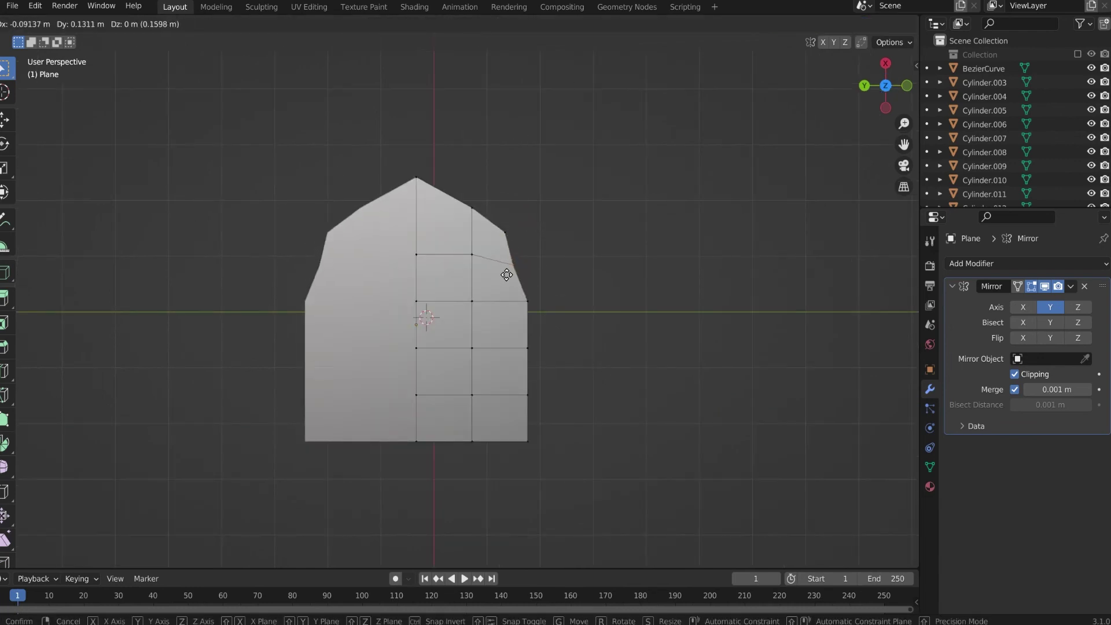
click(507, 272)
click(524, 308)
key(g)
click(507, 320)
- Fine-tune the +X corner vertex and its neighbour on the end edge so the outline curves evenly toward the tip
click(498, 238)
click(492, 241)
click(473, 196)
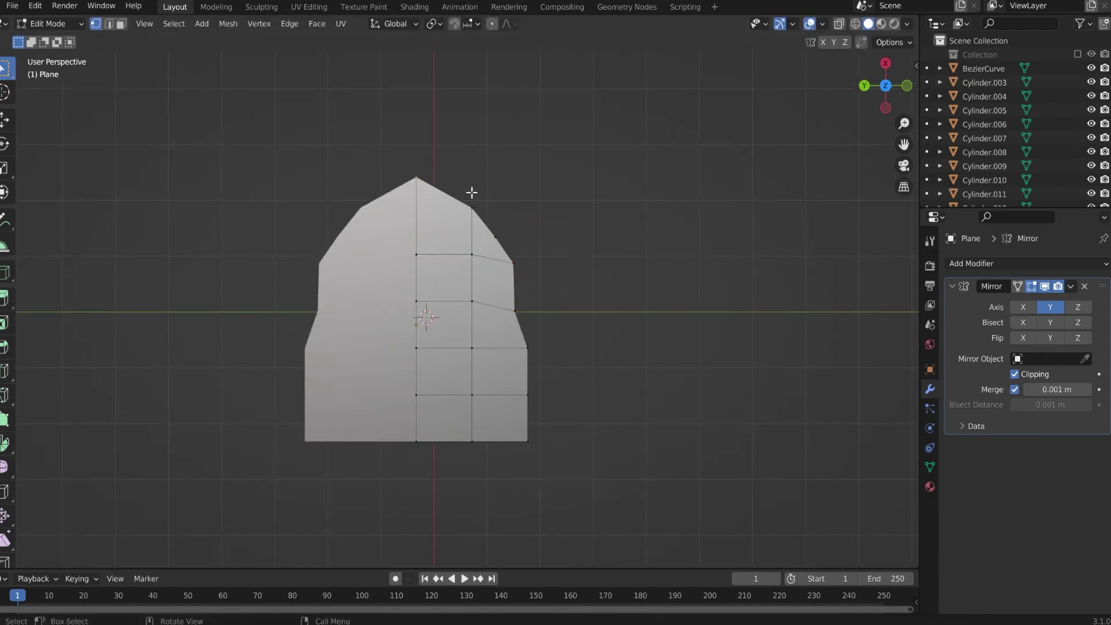
key(g)
click(527, 253)
key(g)
click(506, 230)
- Pull the two outer side vertices nearest the -X end inward to match the narrowed upper side
click(523, 353)
key(g)
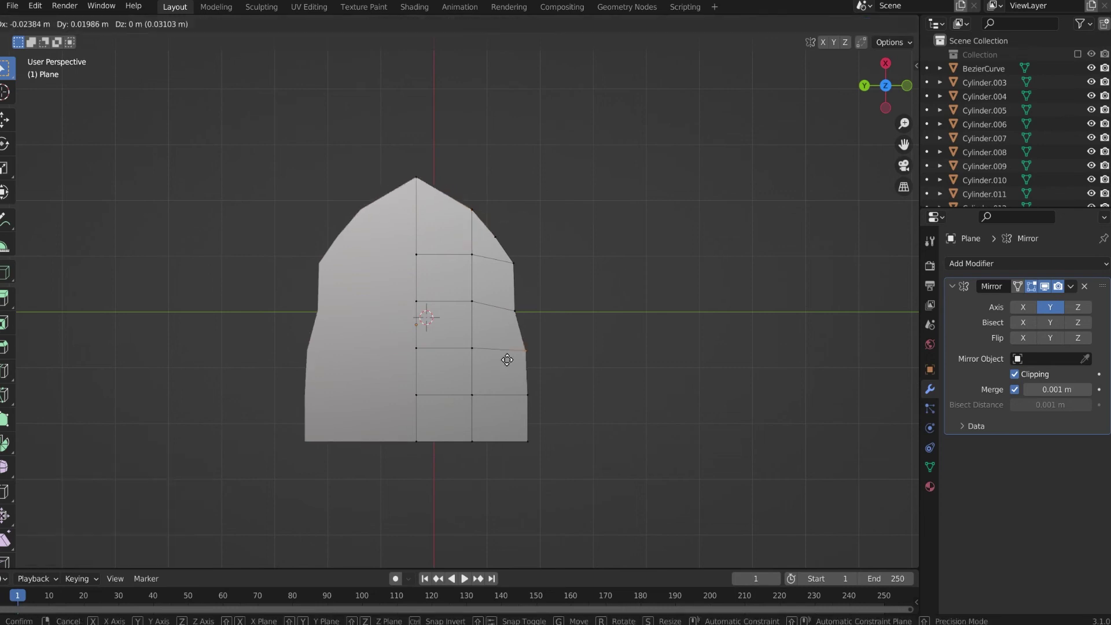
click(506, 359)
click(519, 398)
key(g)
click(496, 403)
- Shape the -X end into a point by moving its corner inward, its centre vertex outward and adjusting the vertex between them
key(g)
click(473, 444)
click(426, 452)
key(g)
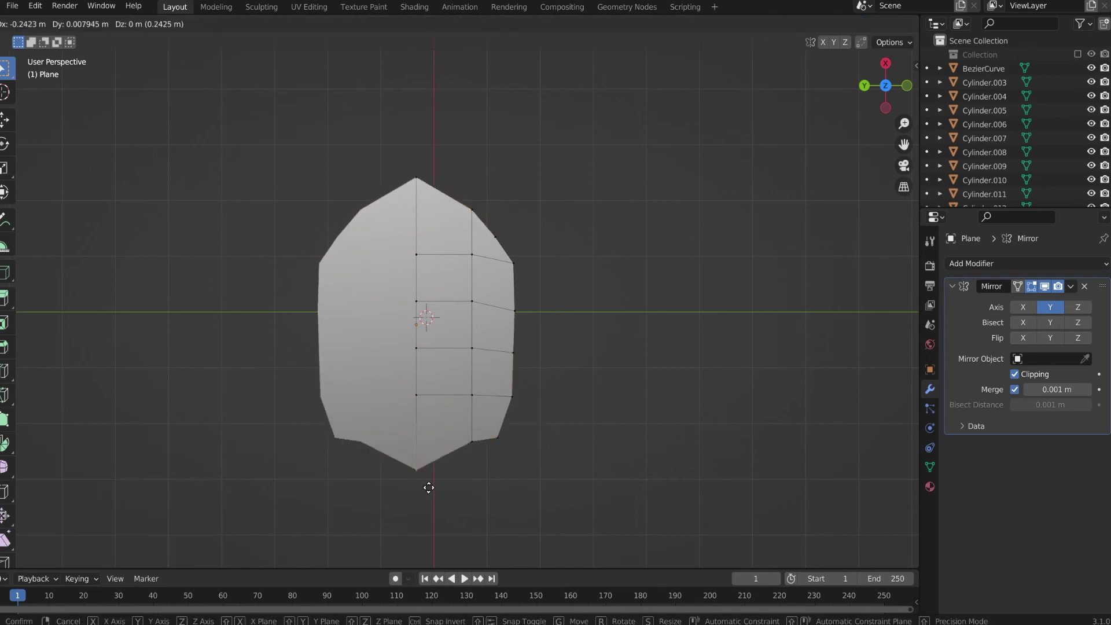
click(429, 515)
click(477, 449)
key(g)
click(493, 487)
- Select the plane's whole centre edge line and lower it about 0.19 m along Z to form a central crease
middle_drag(492, 487, 724, 217)
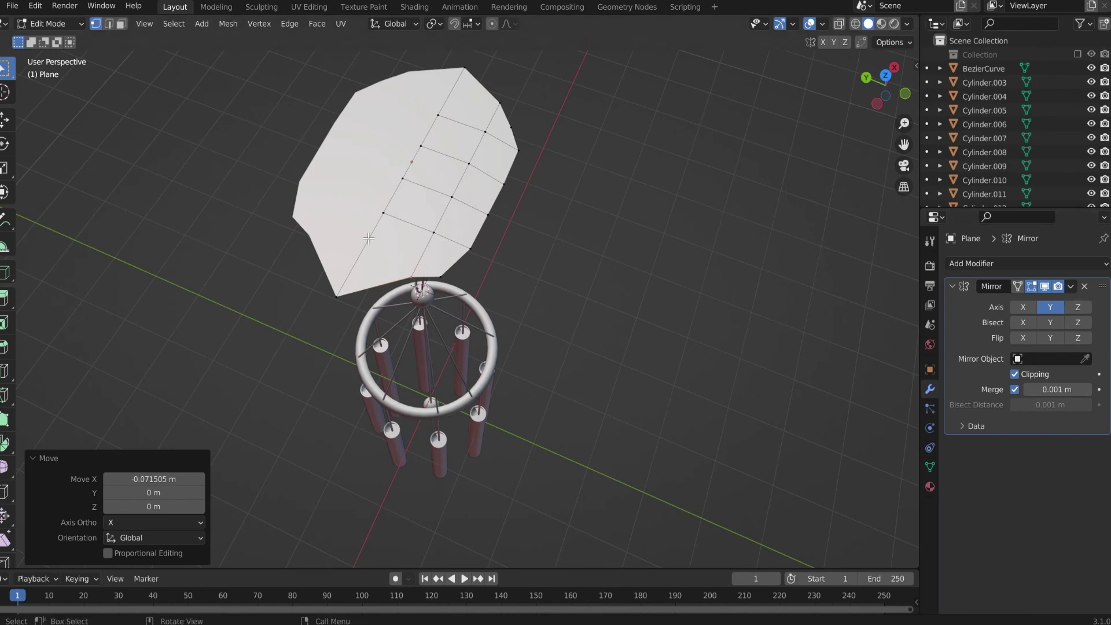
alt+click(367, 233)
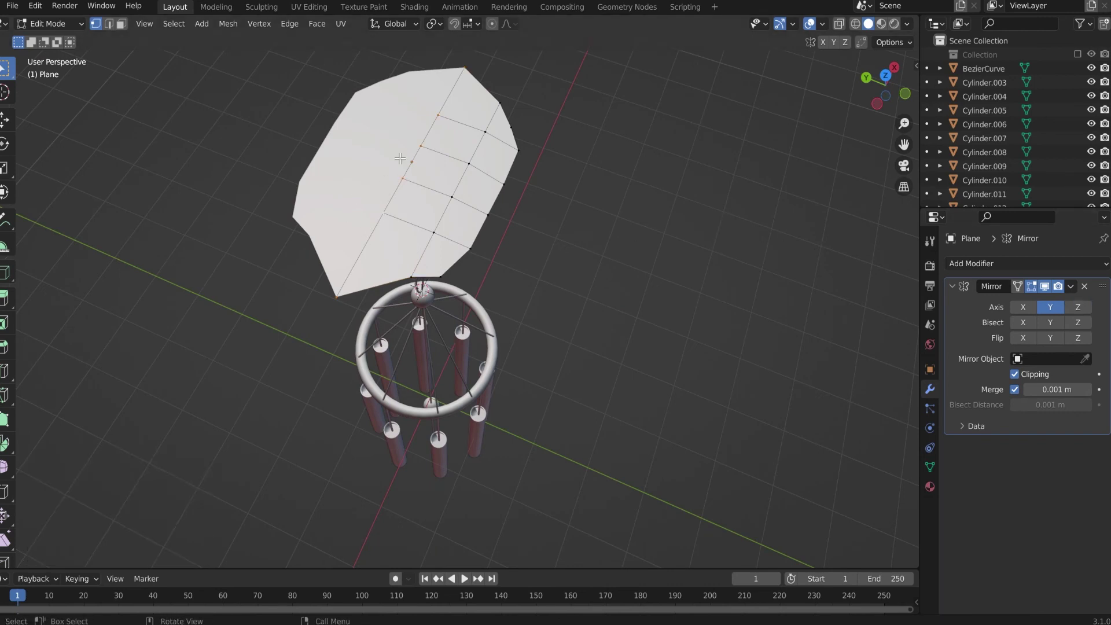
key(g)
key(z)
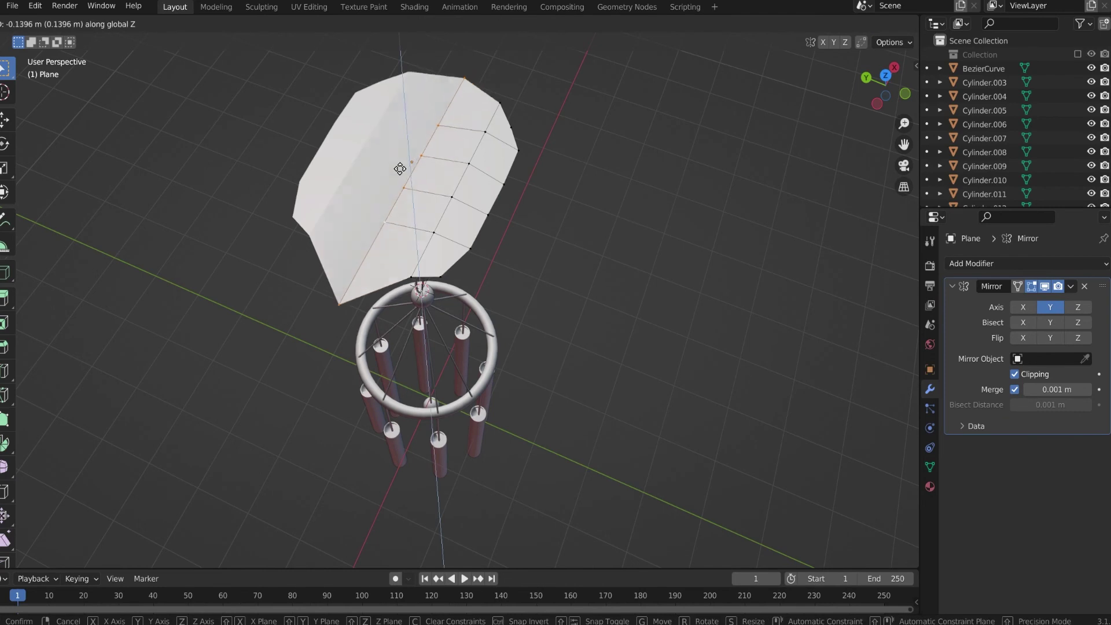
click(400, 174)
middle_drag(399, 174, 454, 118)
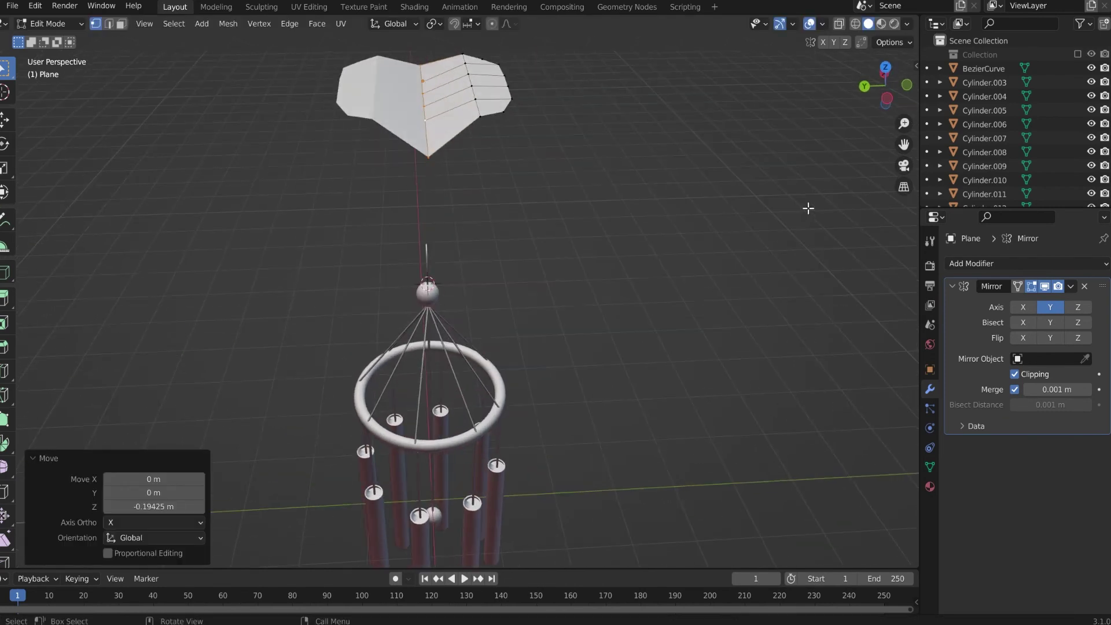
- Apply the Mirror modifier to the creased plane in Object Mode
click(1070, 286)
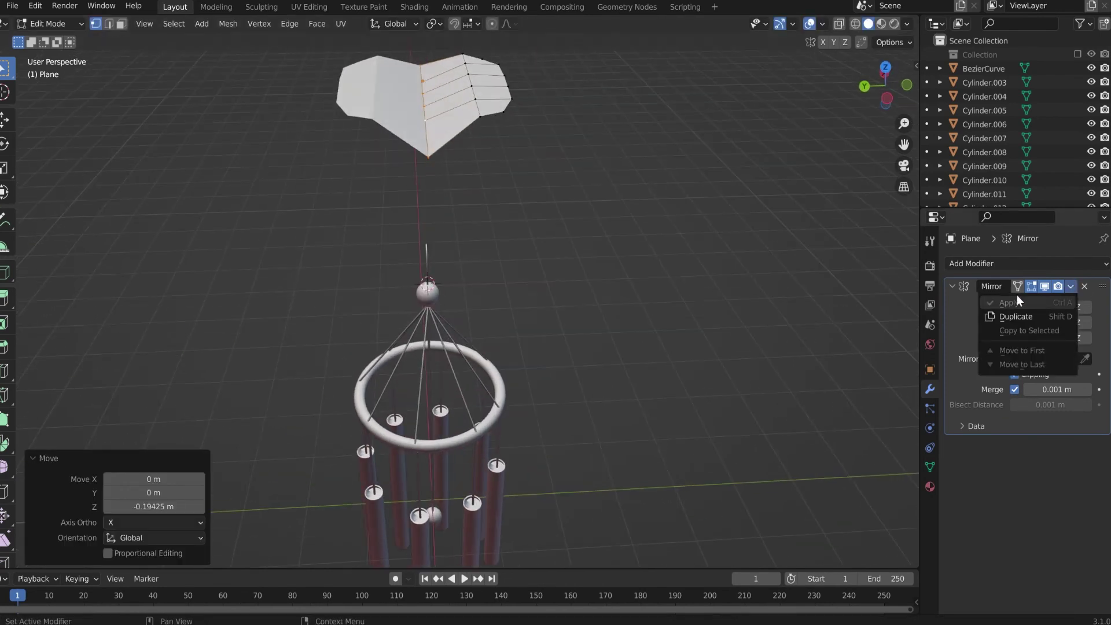
key(Tab)
click(1074, 286)
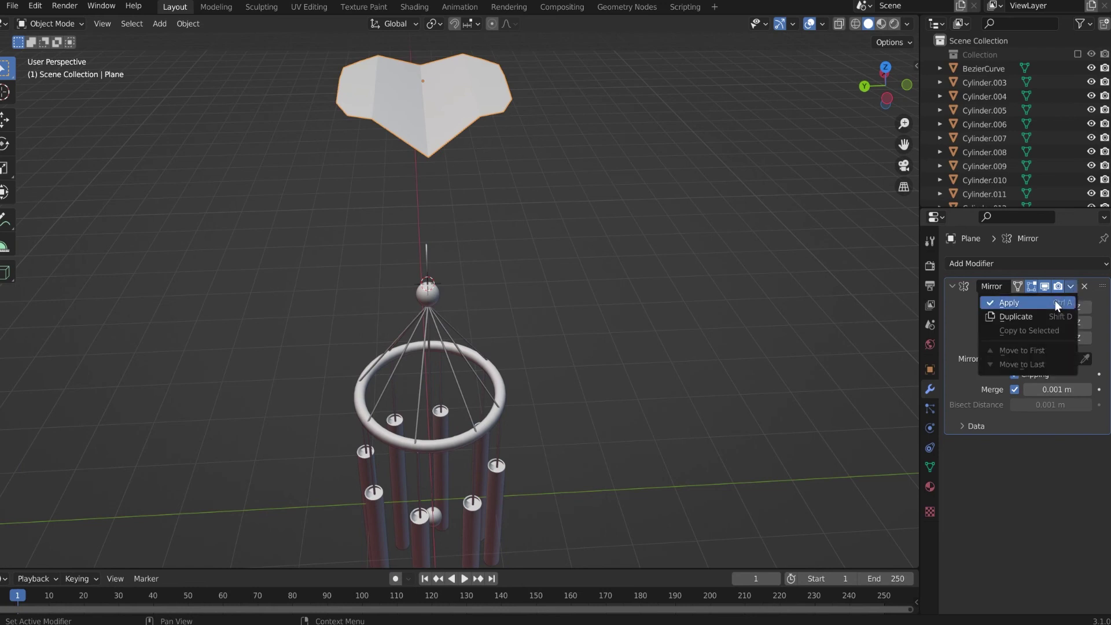
click(1054, 300)
- Add a Subdivision Surface modifier to the creased plane
middle_drag(414, 235, 841, 235)
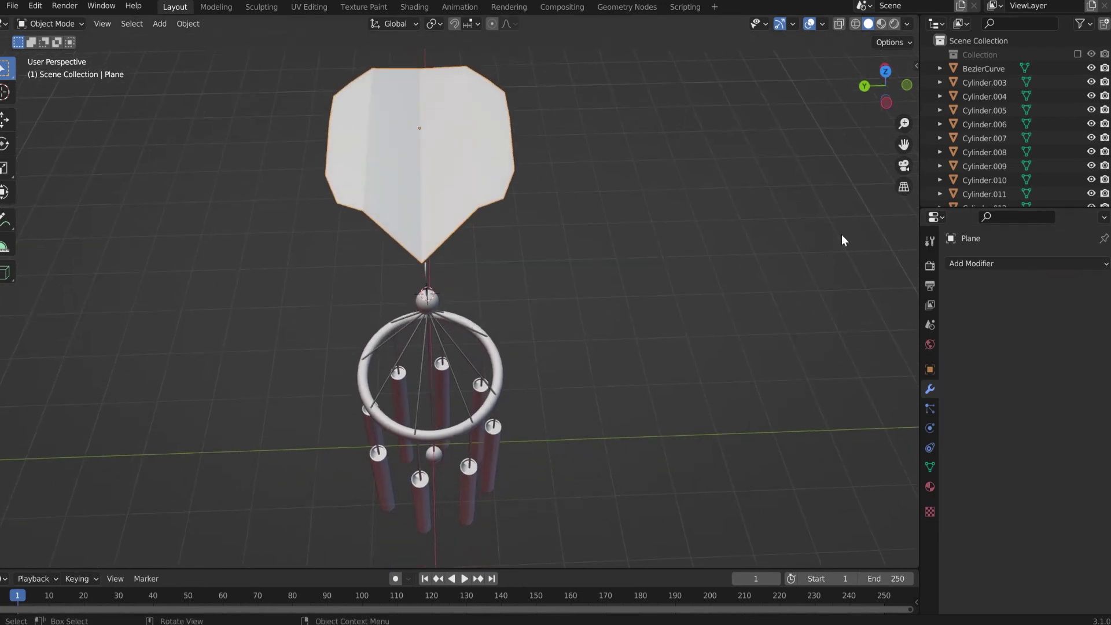
click(999, 264)
click(843, 519)
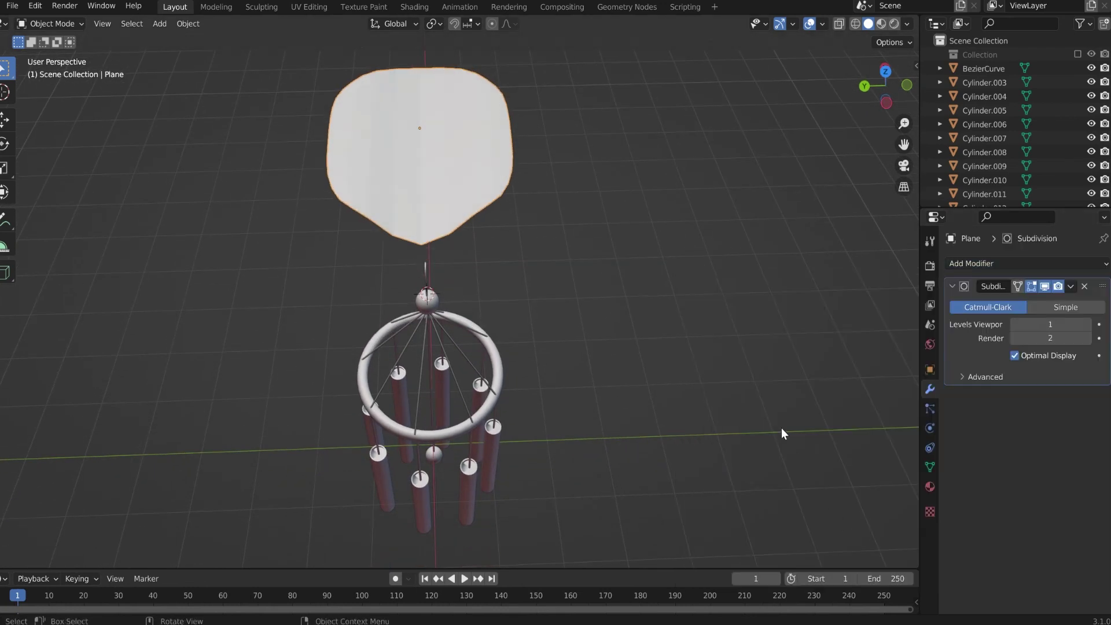
- Shade the leaf-shaped plane smooth and set its subdivision viewport level to 2
key(KP_7)
right_click(468, 242)
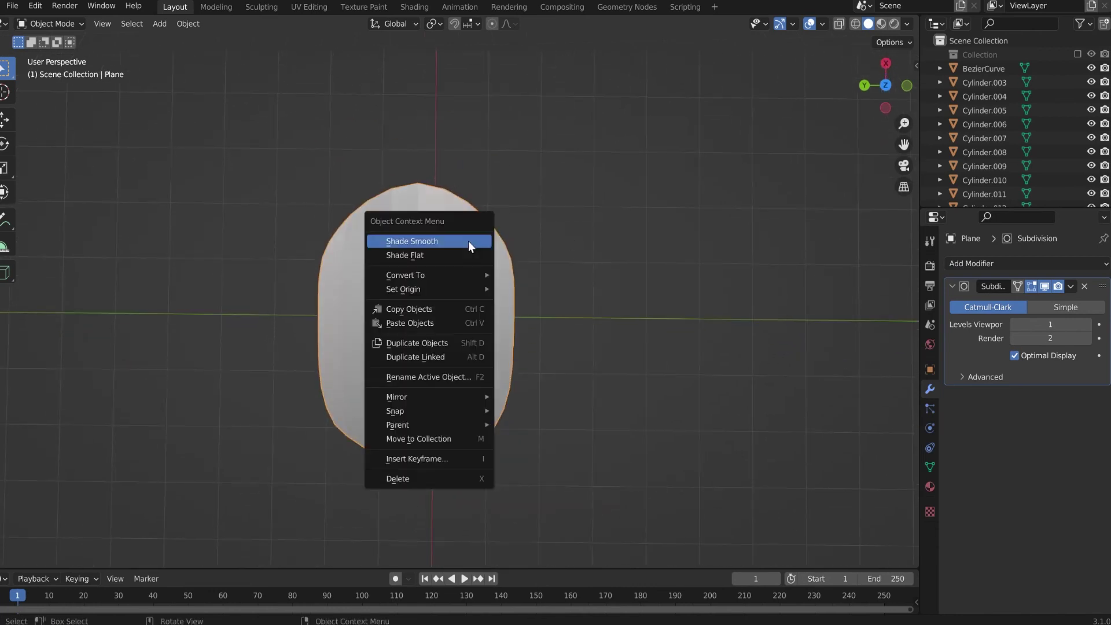
click(468, 240)
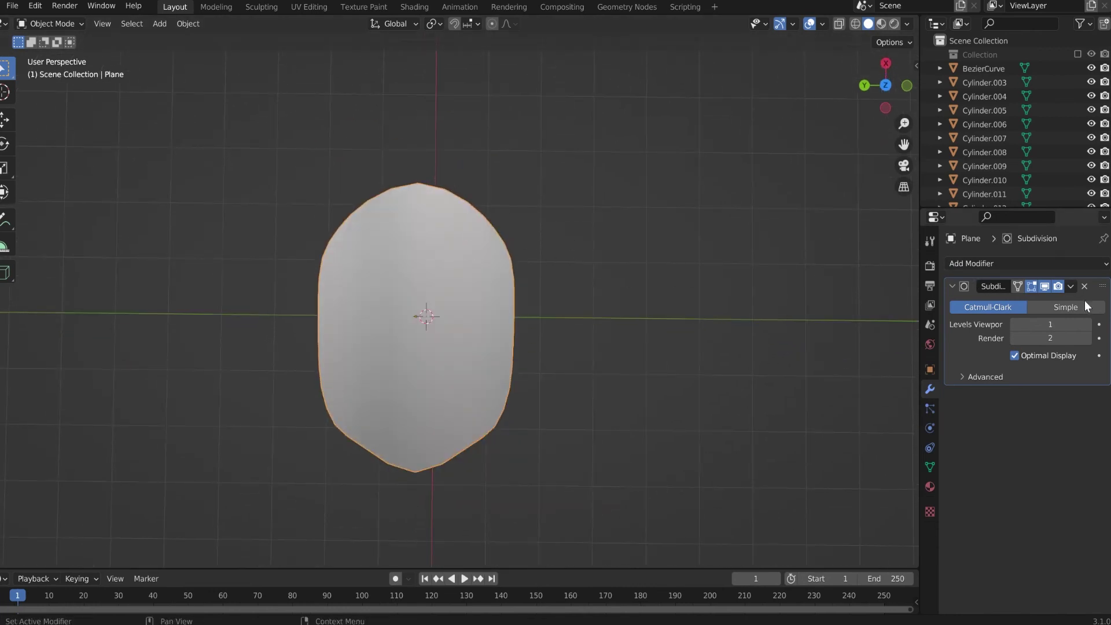
click(1086, 325)
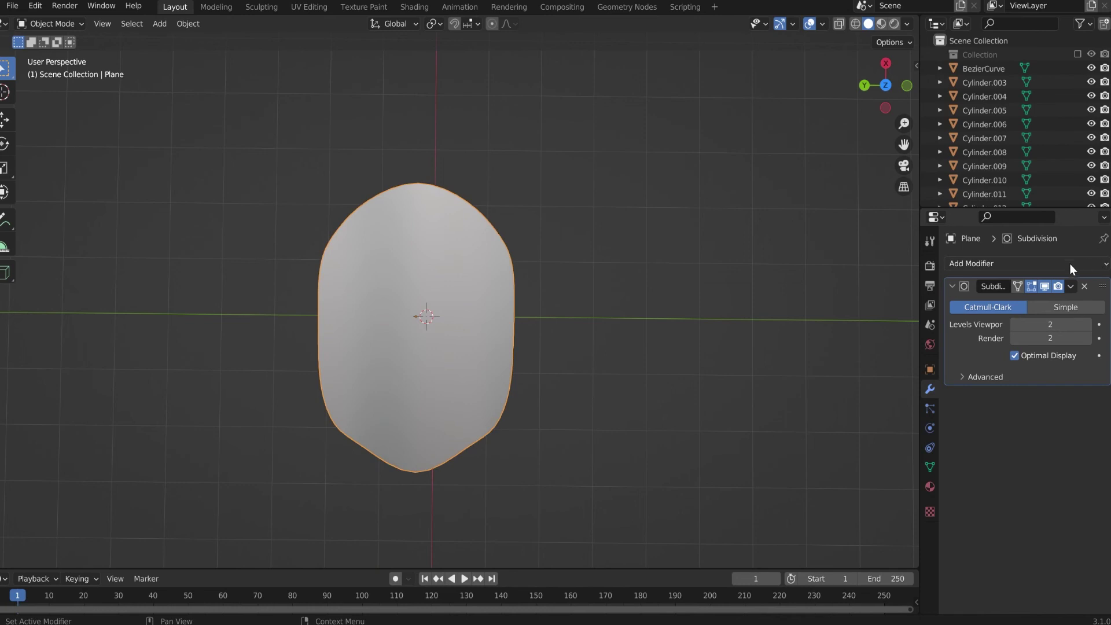
- Apply the Subdivision modifier to the plane and add a Solidify modifier
click(1071, 286)
click(1061, 298)
click(1033, 264)
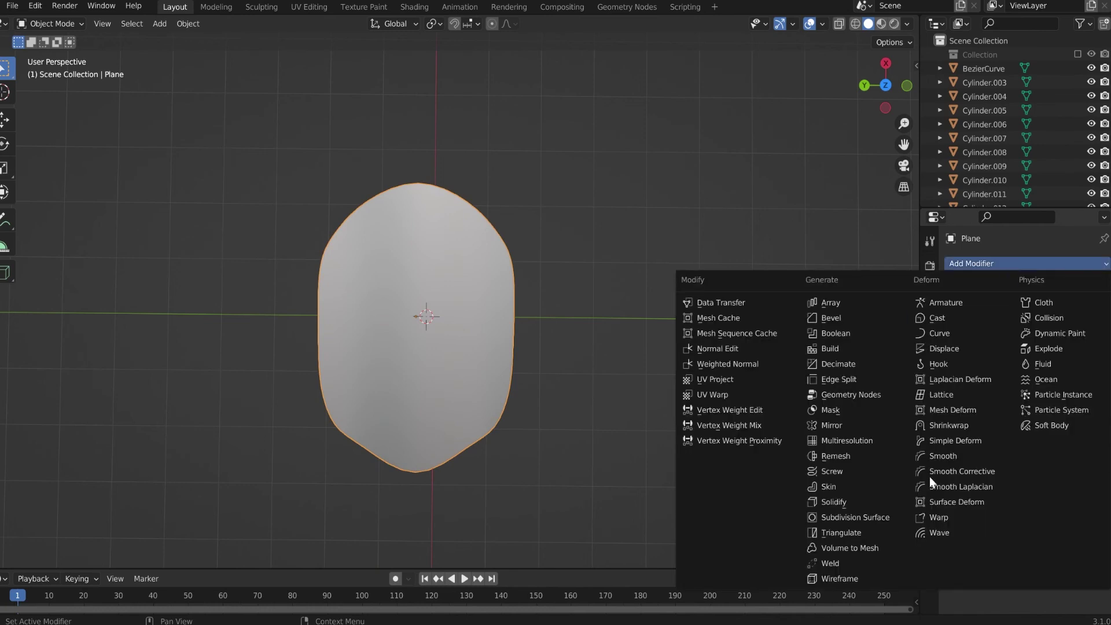
click(842, 501)
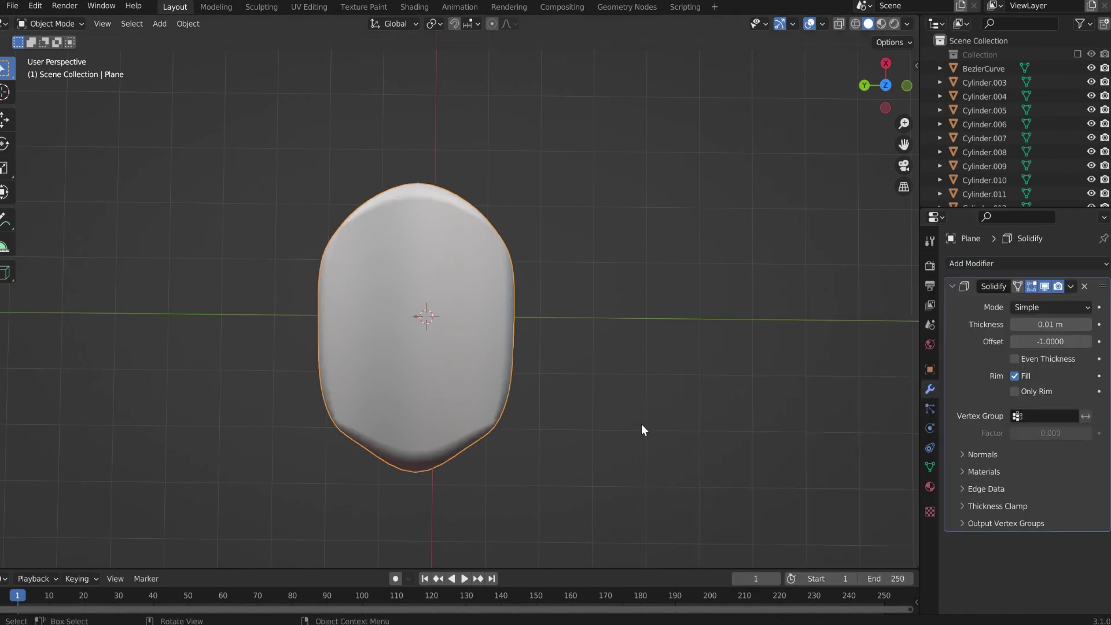
- Undo the added Solidify modifier and bring back the live Subdivision modifier at viewport level 2
middle_drag(641, 424, 607, 366)
key(ctrl+z)
key(ctrl+2)
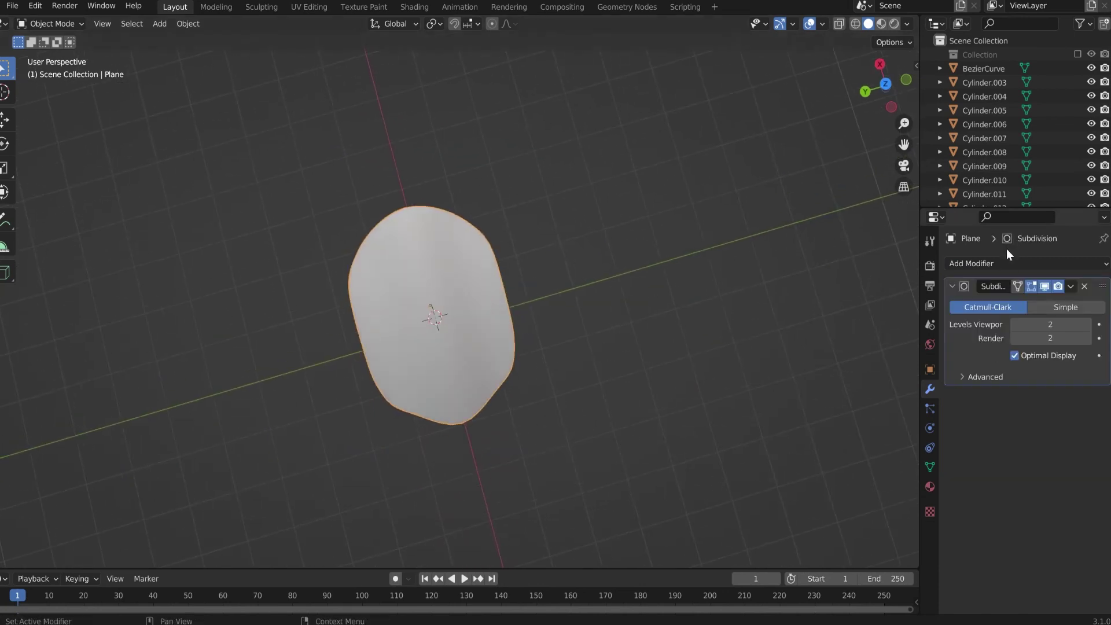
- Add a Solidify modifier after the plane's Subdivision modifier and collapse the Subdivision settings
click(984, 263)
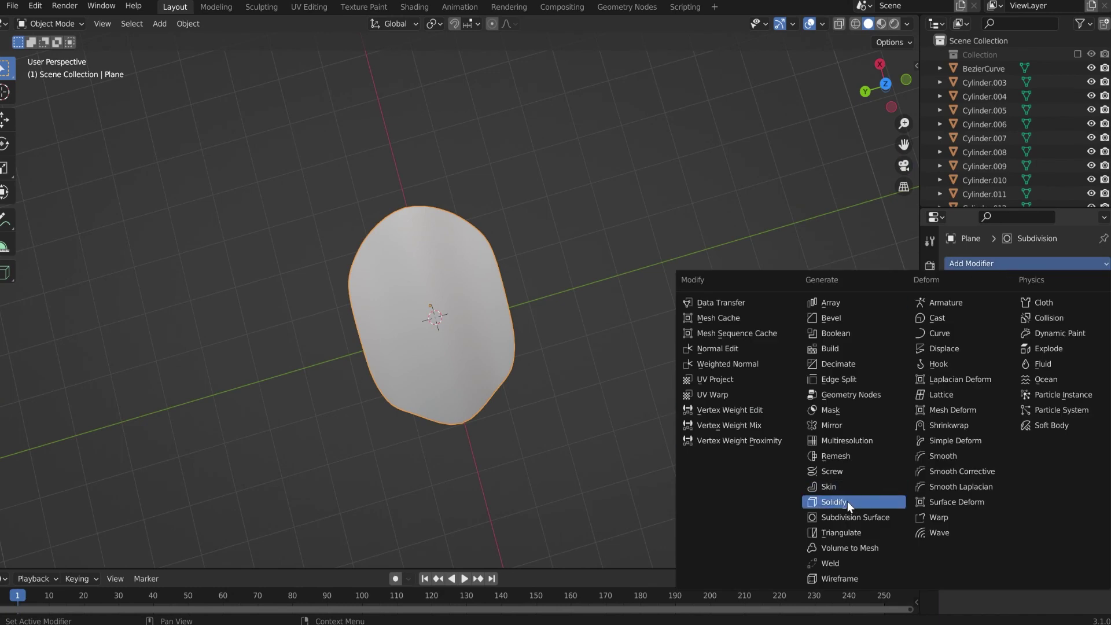
click(847, 502)
click(953, 286)
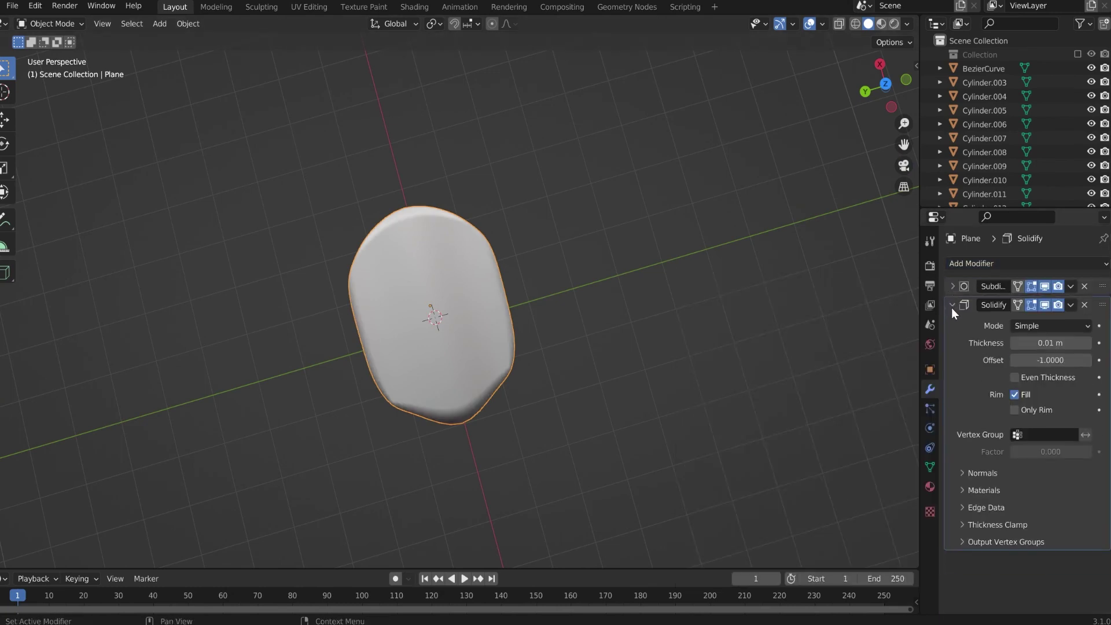
- Move the Solidify modifier above the Subdivision modifier in the plane's stack and increase its thickness
drag(1103, 307, 1104, 286)
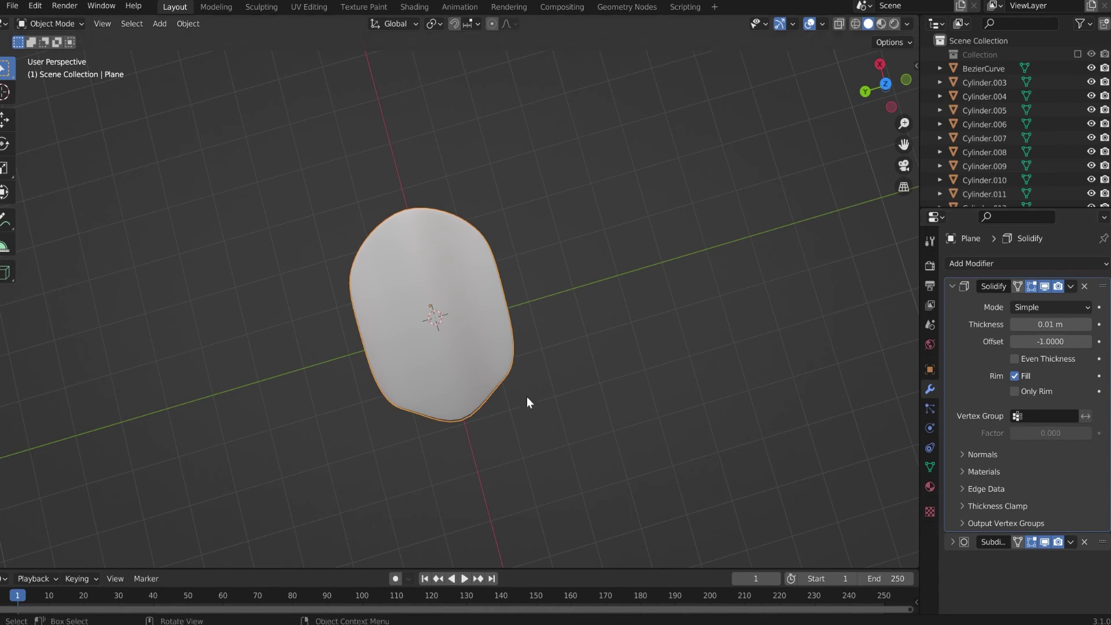
middle_drag(527, 397, 497, 289)
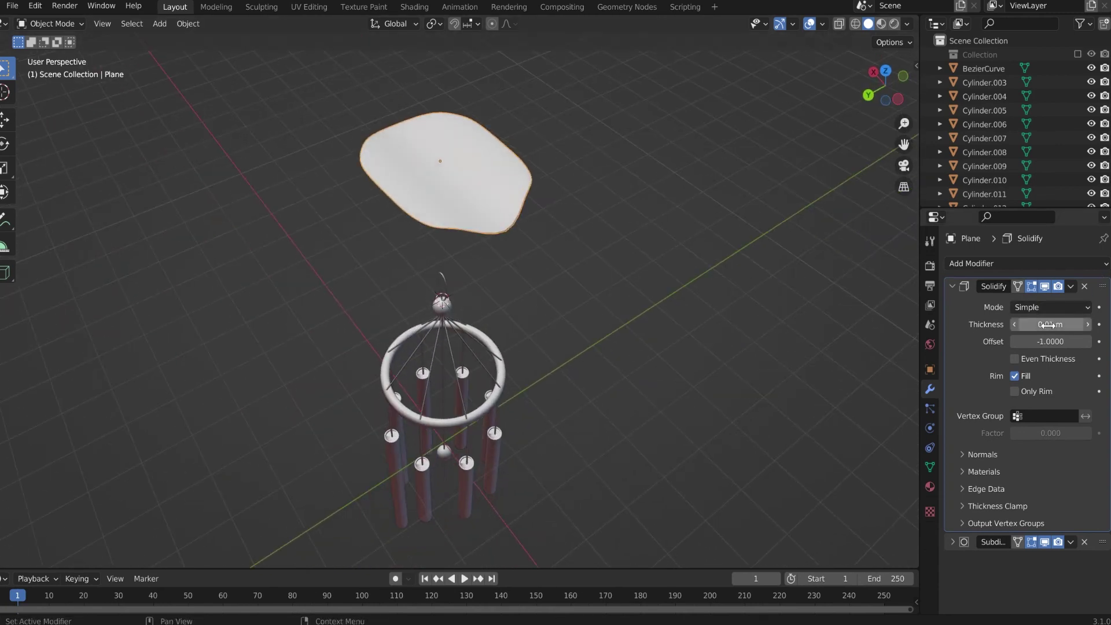
drag(1051, 324, 1089, 324)
- Apply both the Solidify and the Subdivision modifiers to the leaf-shaped plate
click(1071, 285)
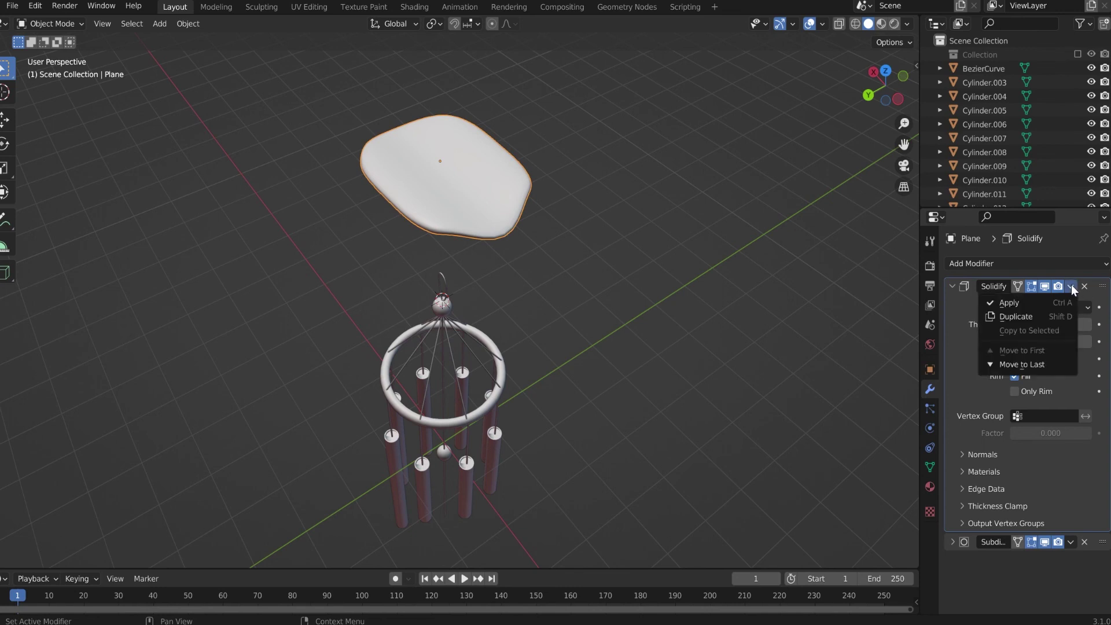
click(1063, 302)
click(1072, 286)
click(1009, 302)
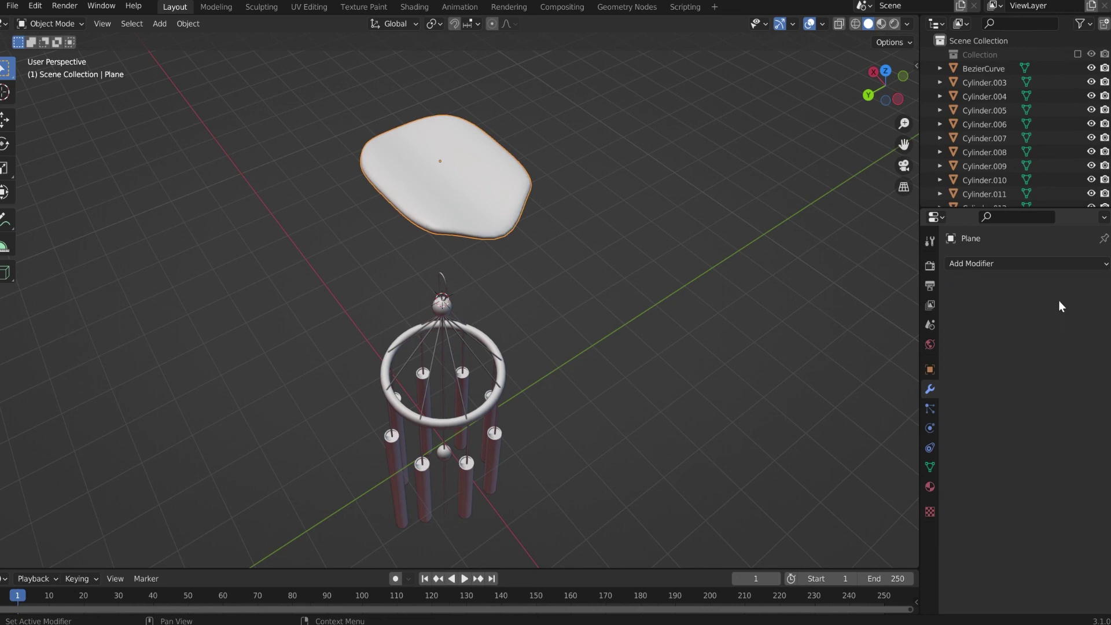
- Scale the leaf-shaped plate down to about 0.319 and rotate it 90° about the global Y axis
middle_drag(573, 295, 682, 310)
key(s)
click(533, 266)
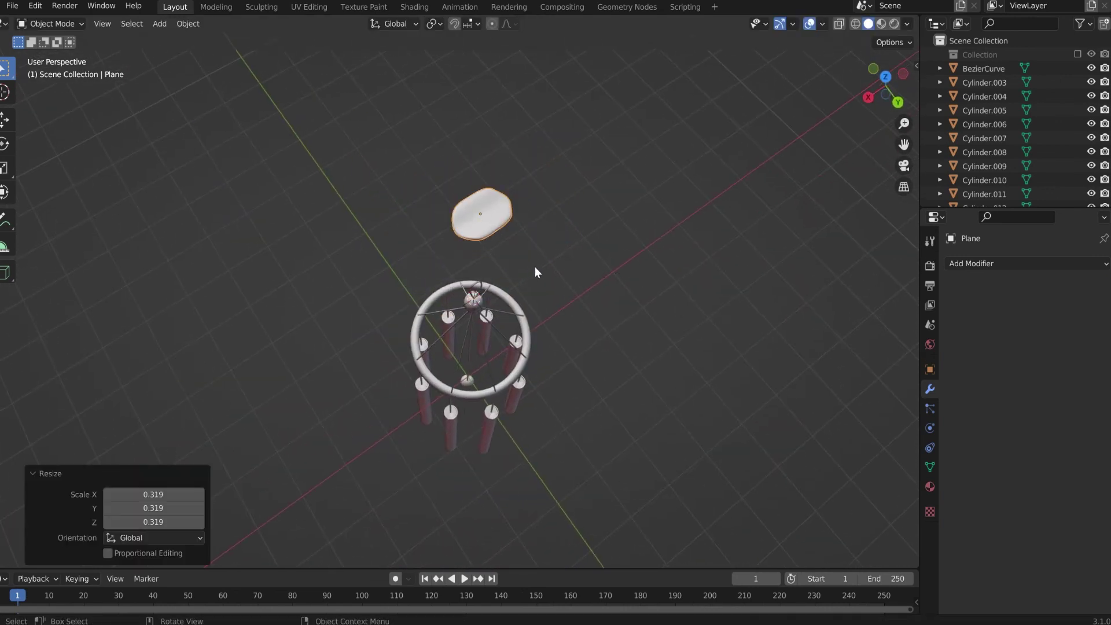
key(r)
key(x)
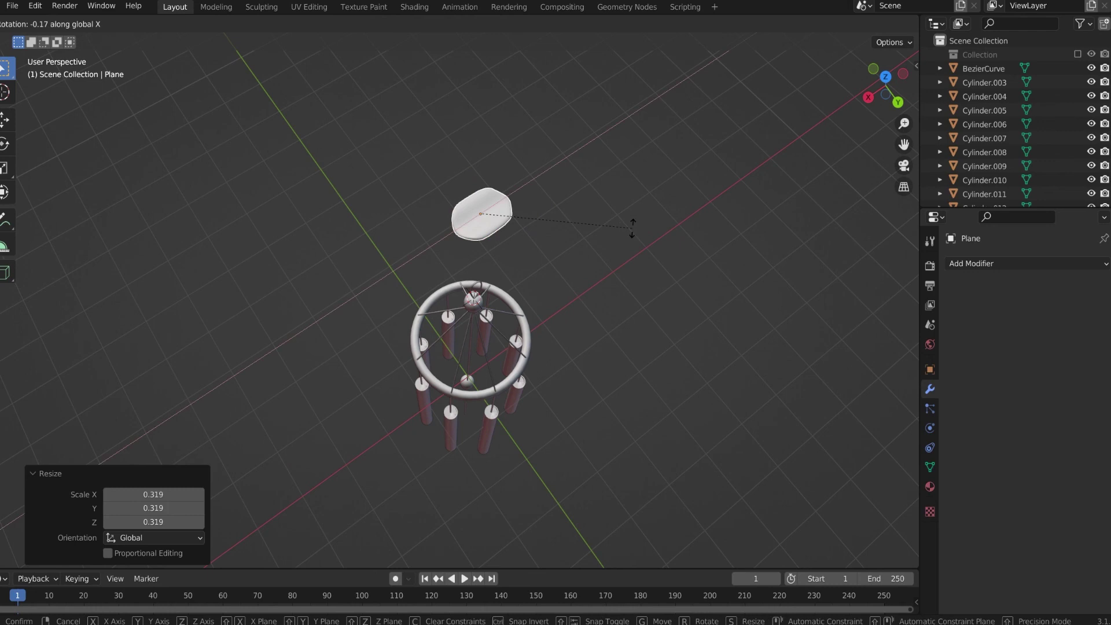
text(y)
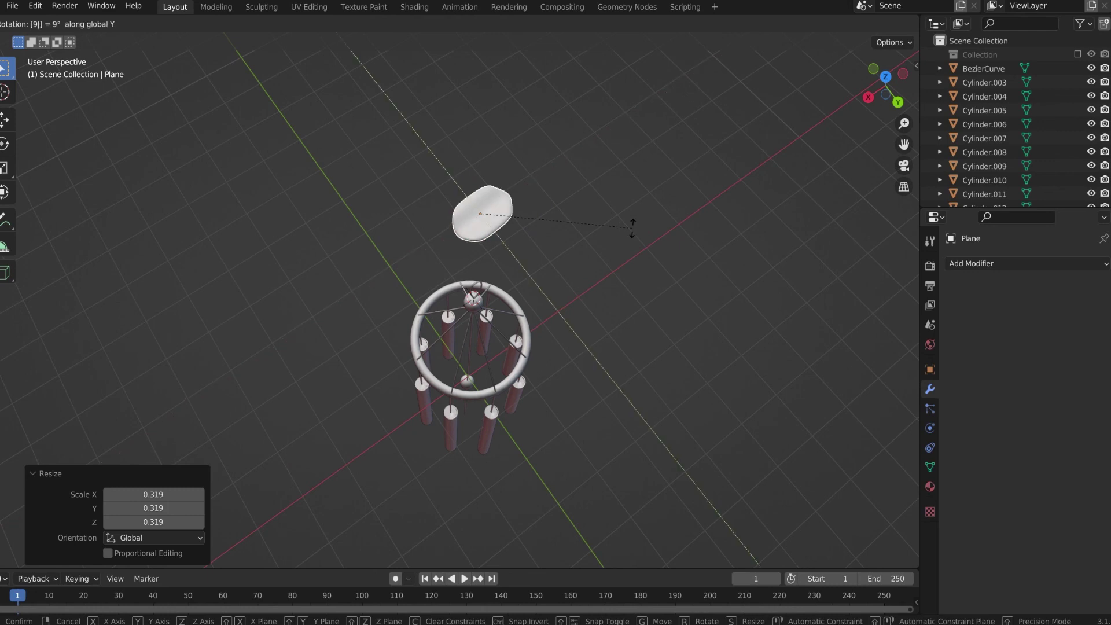
text(90)
key(Return)
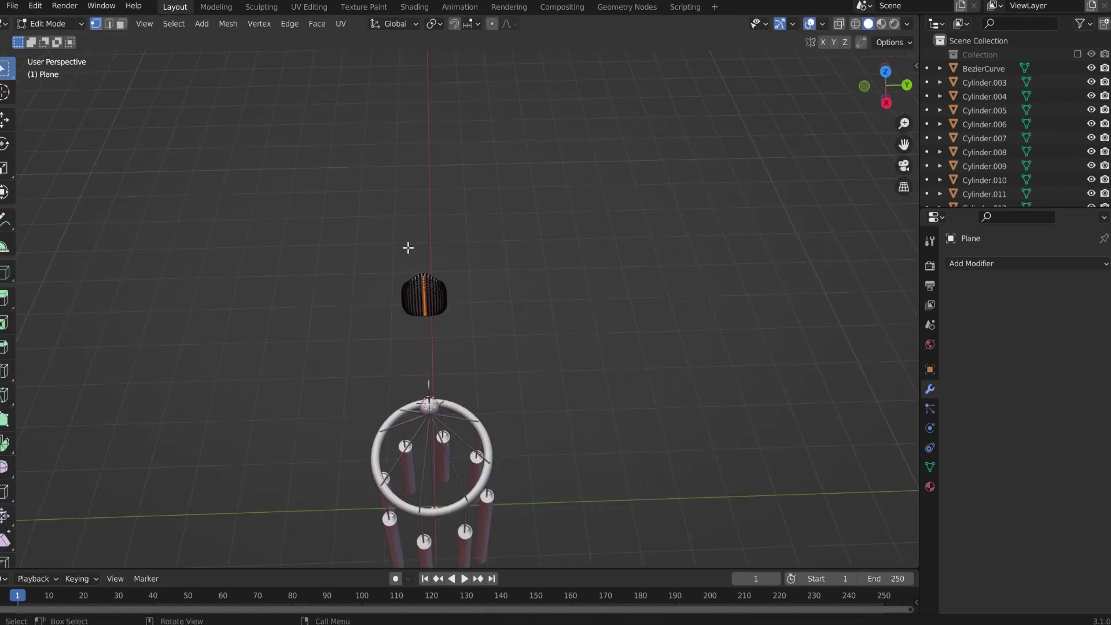
- Snap the 3D cursor to the plate's pointed top vertex and set the plate's origin to the 3D cursor
scroll(403, 263, up, 6)
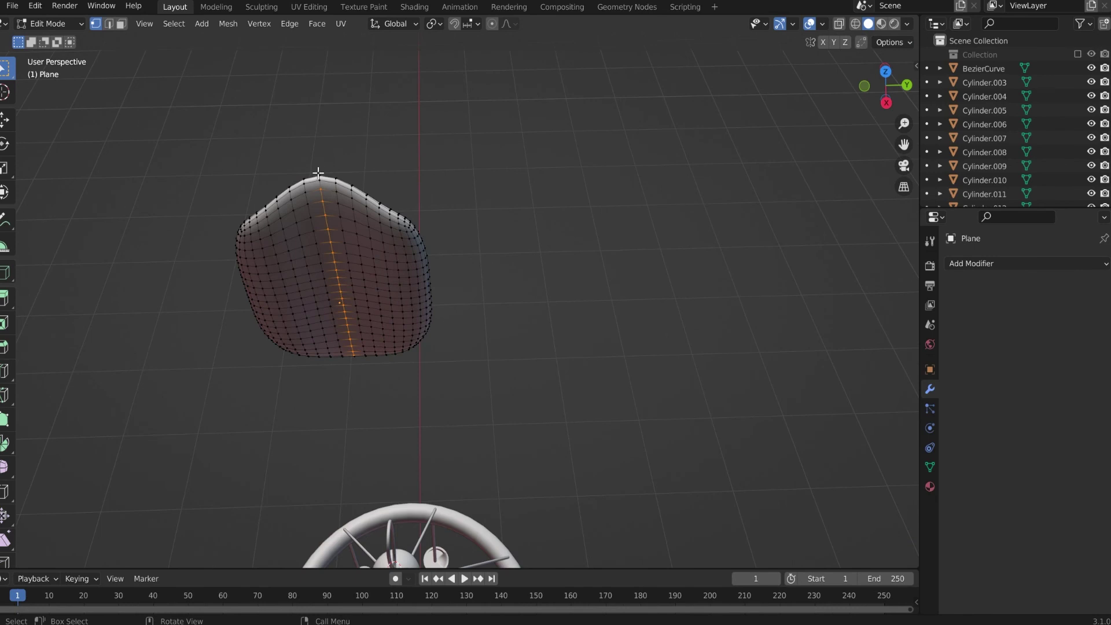
click(318, 175)
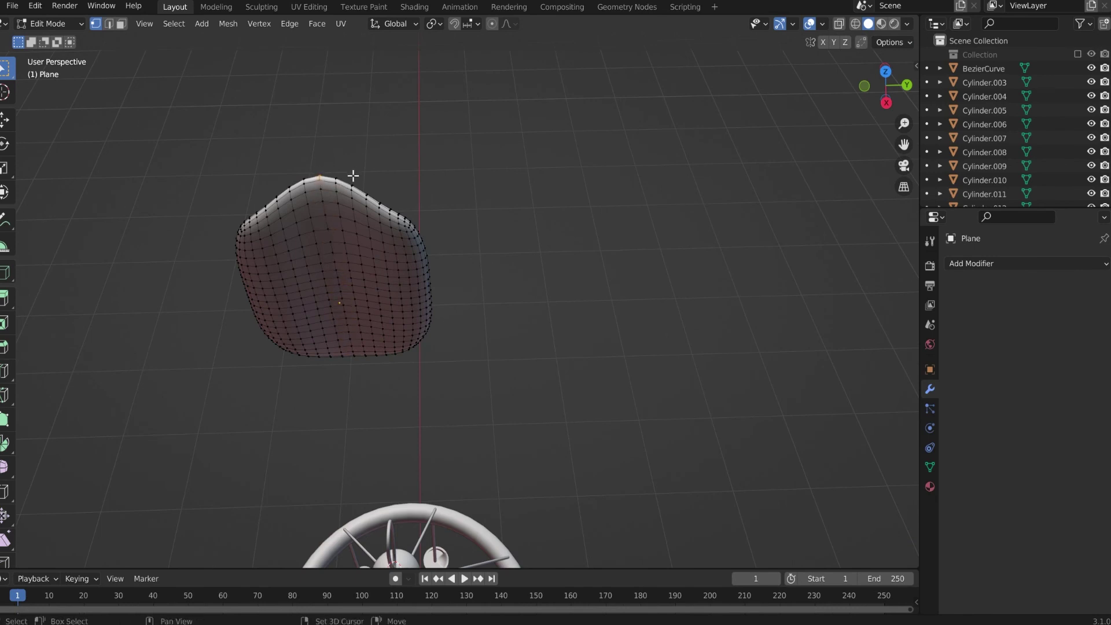
key(shift+s)
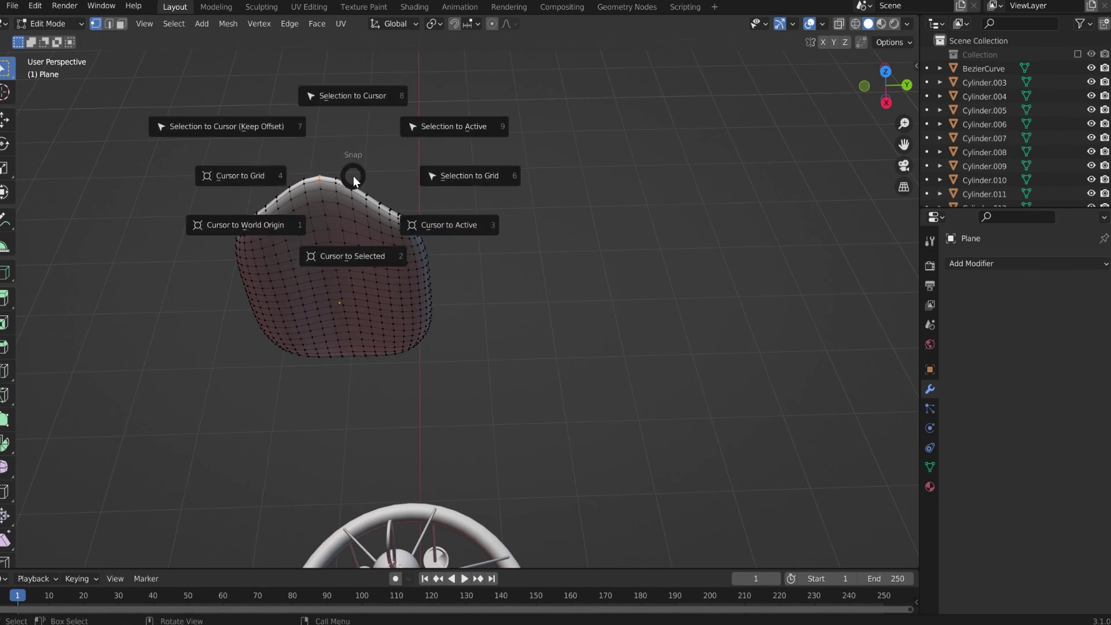
click(350, 258)
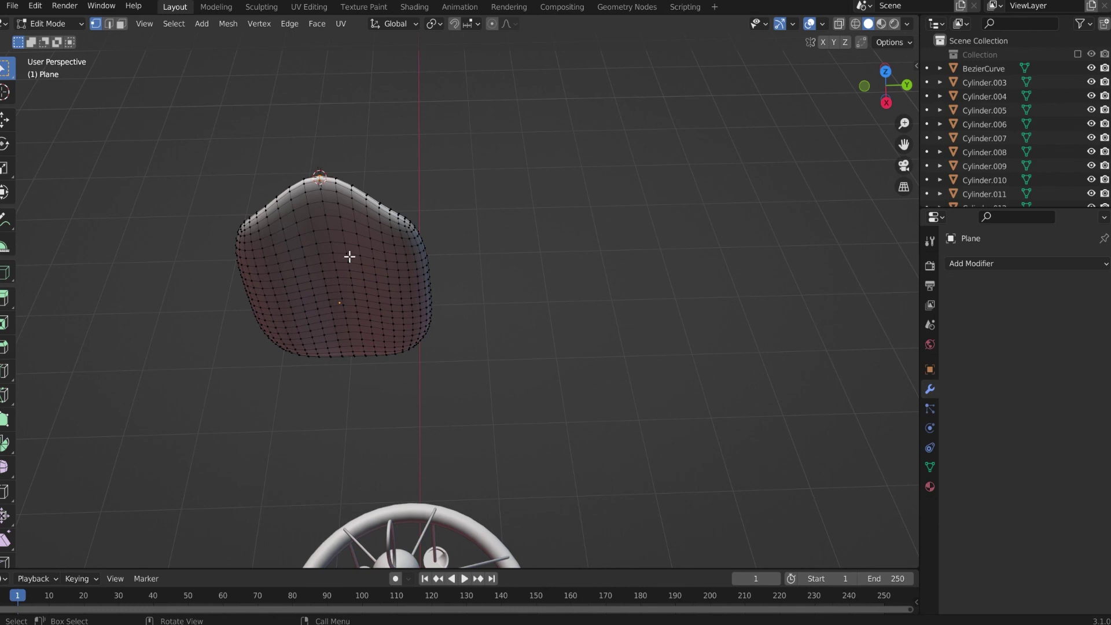
key(Tab)
right_click(332, 206)
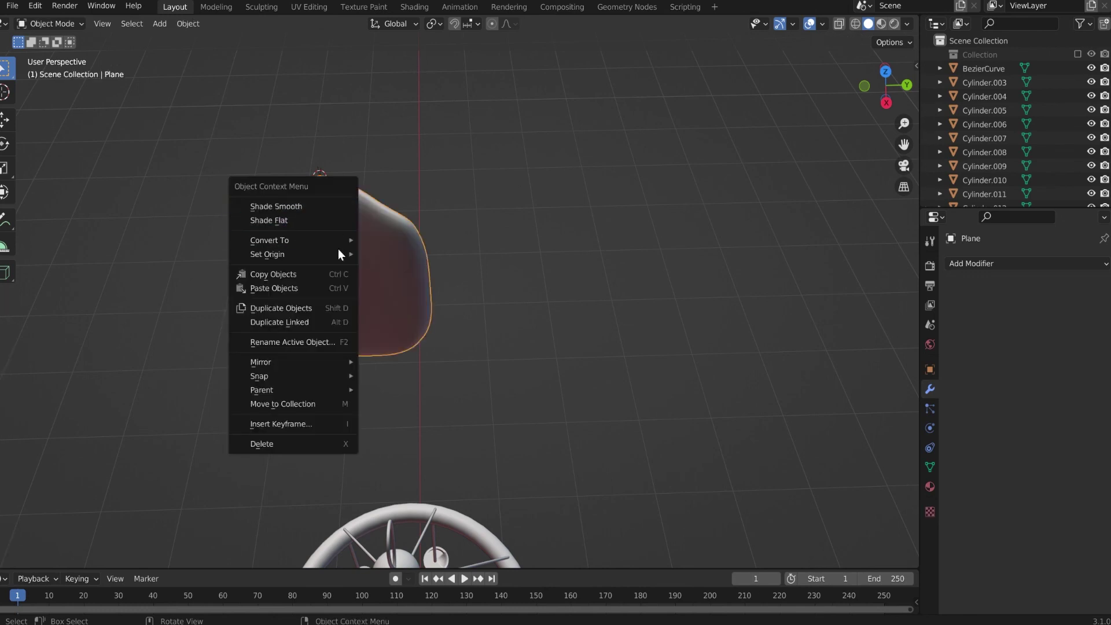
mouse_move(339, 253)
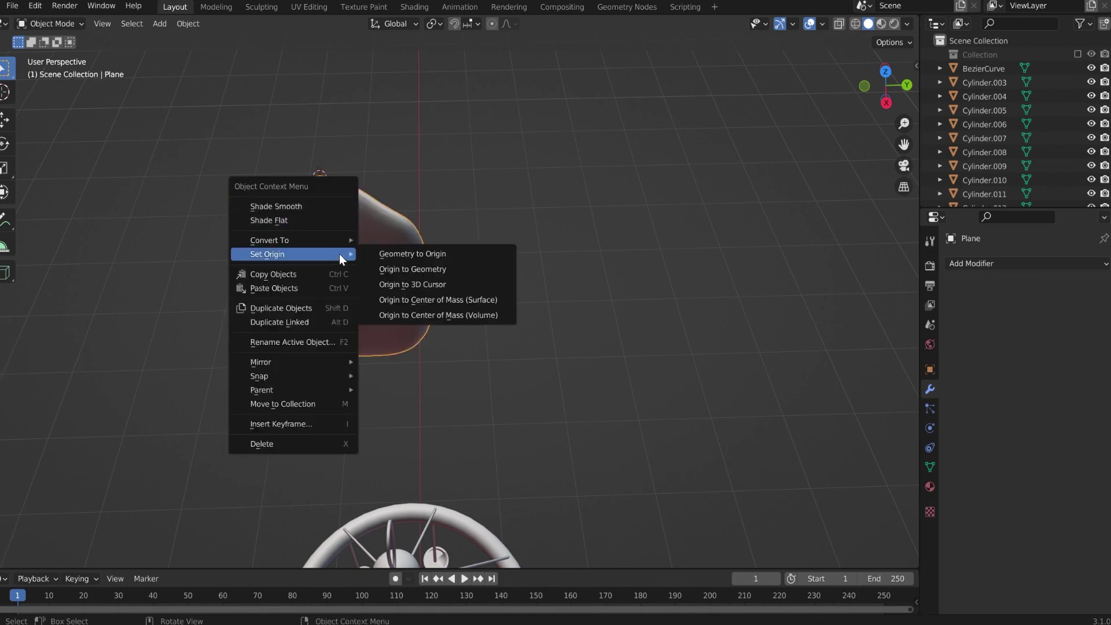
click(418, 285)
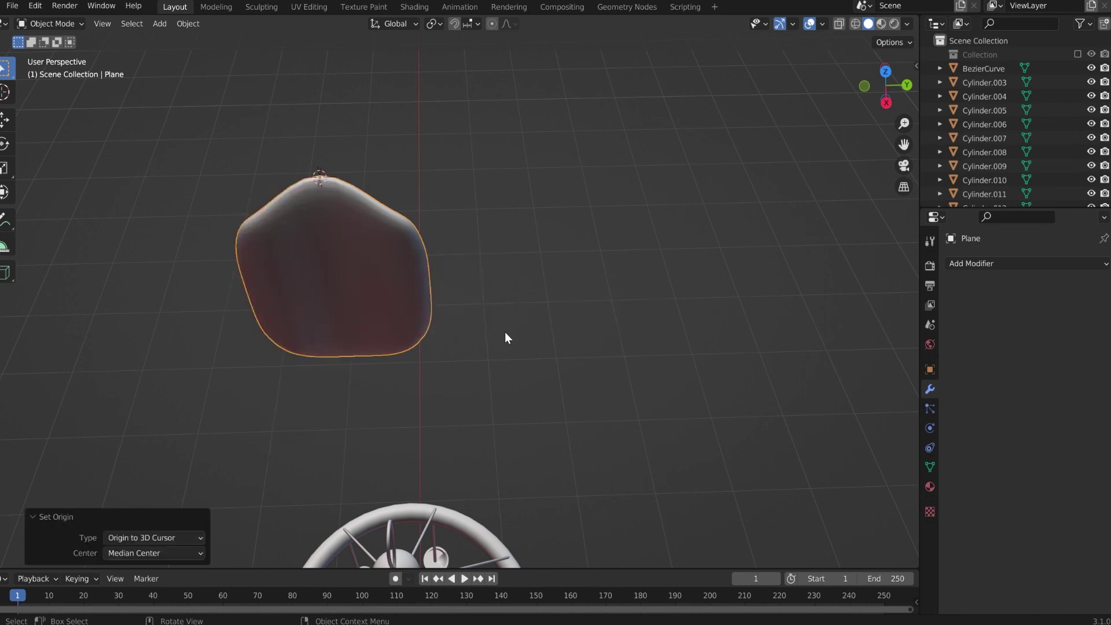
- Snap the 3D cursor to the bottom end face of the wind chime's long central rod
scroll(504, 332, down, 2)
shift+middle_drag(503, 458, 493, 222)
middle_drag(426, 409, 391, 337)
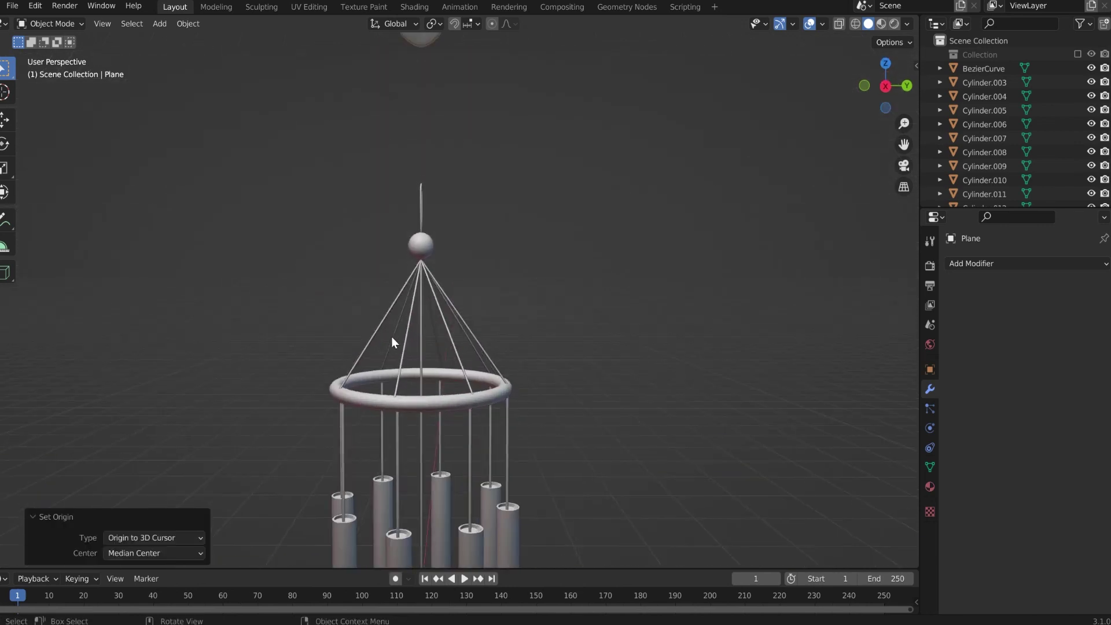
scroll(423, 401, down, 5)
scroll(442, 433, down, 2)
scroll(422, 352, up, 7)
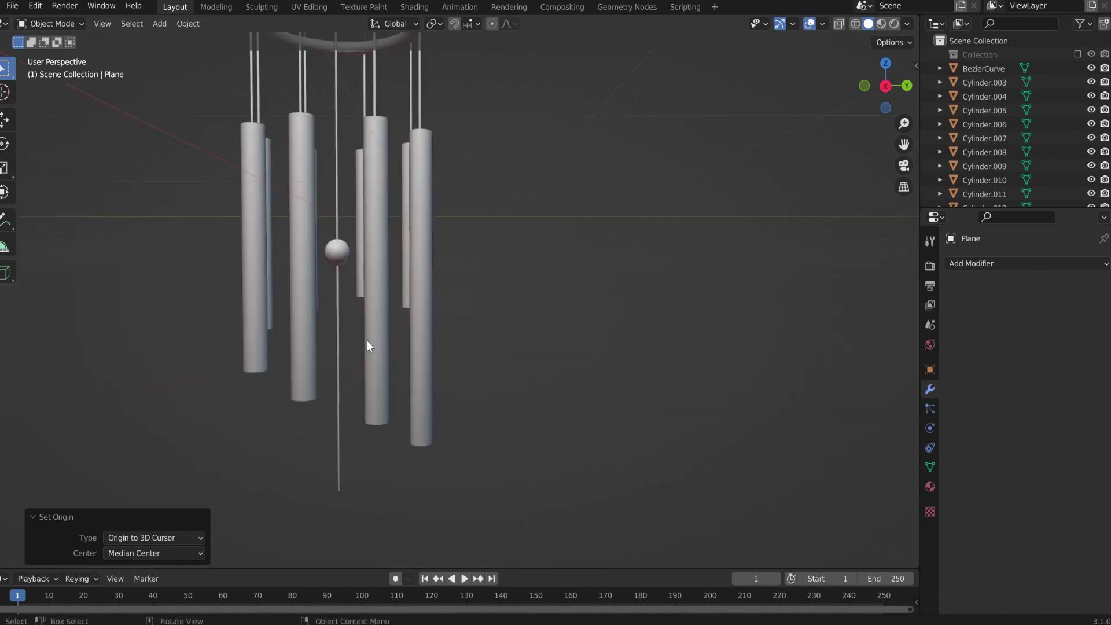
click(348, 318)
key(Tab)
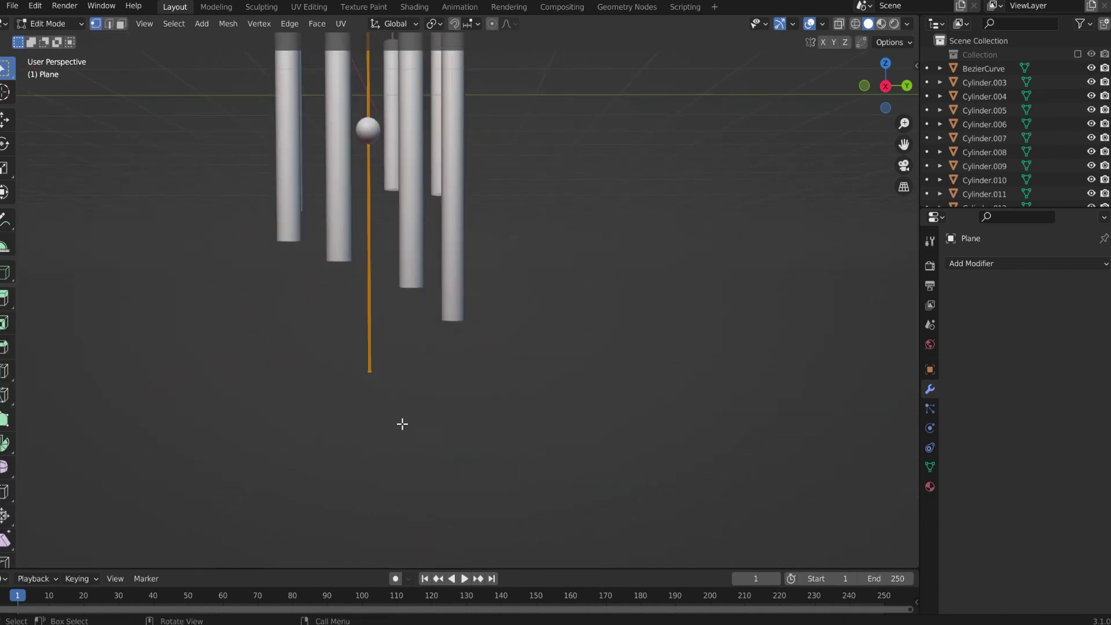
scroll(327, 393, up, 3)
scroll(278, 416, down, 2)
middle_drag(266, 397, 284, 361)
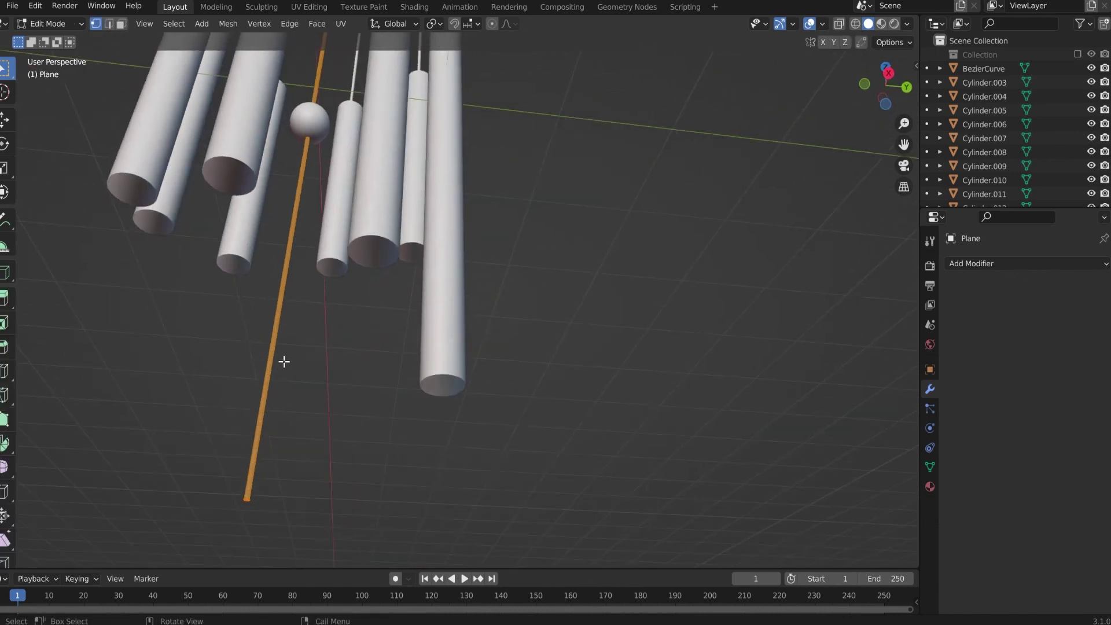
click(245, 500)
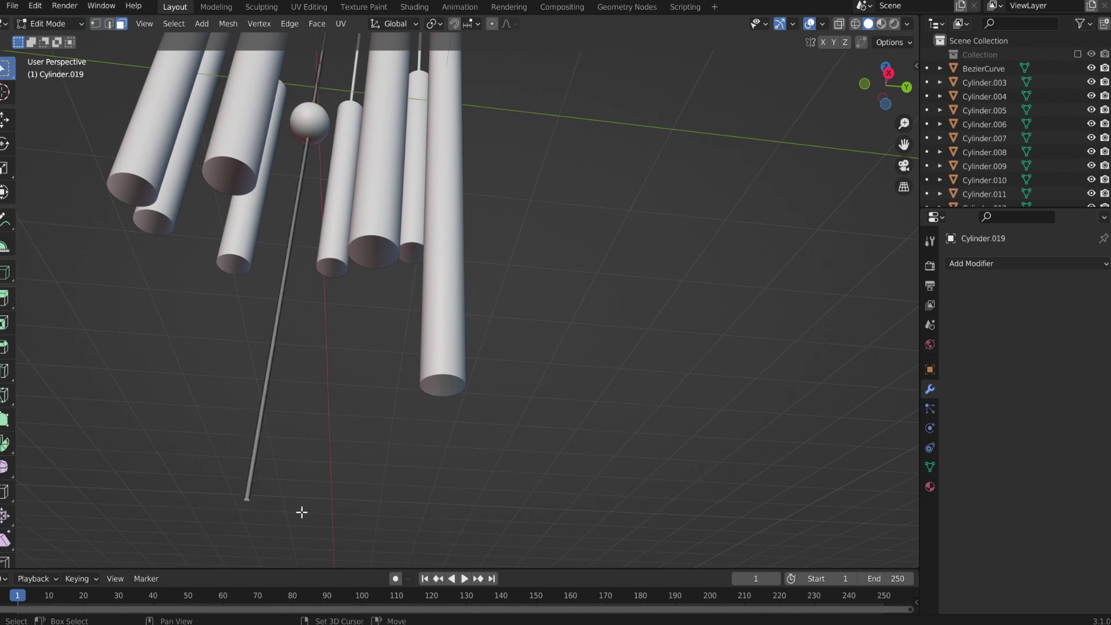
key(shift+s)
click(311, 573)
key(Tab)
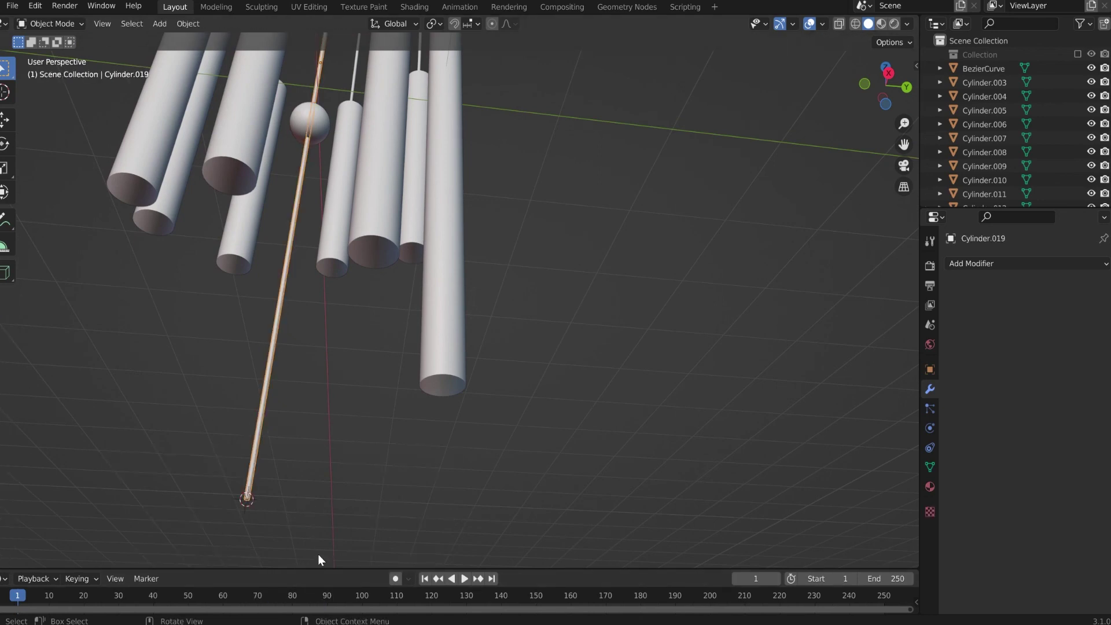
- Snap the leaf-shaped plate to the 3D cursor at the lower end of the central rod
scroll(322, 526, down, 8)
middle_drag(369, 369, 359, 467)
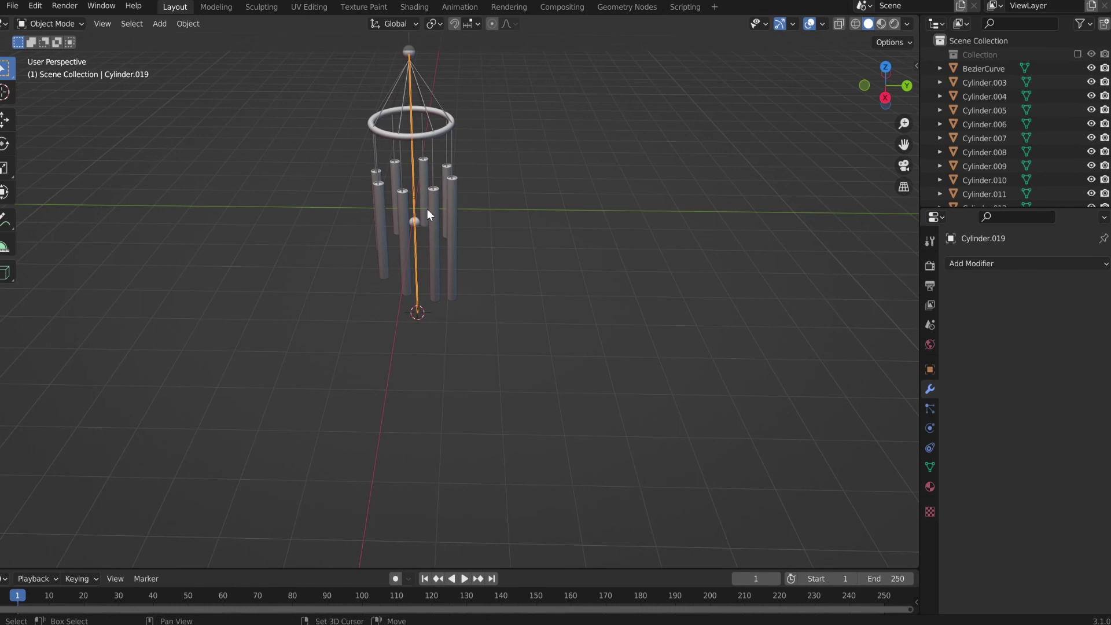
middle_drag(427, 210, 384, 422)
click(377, 176)
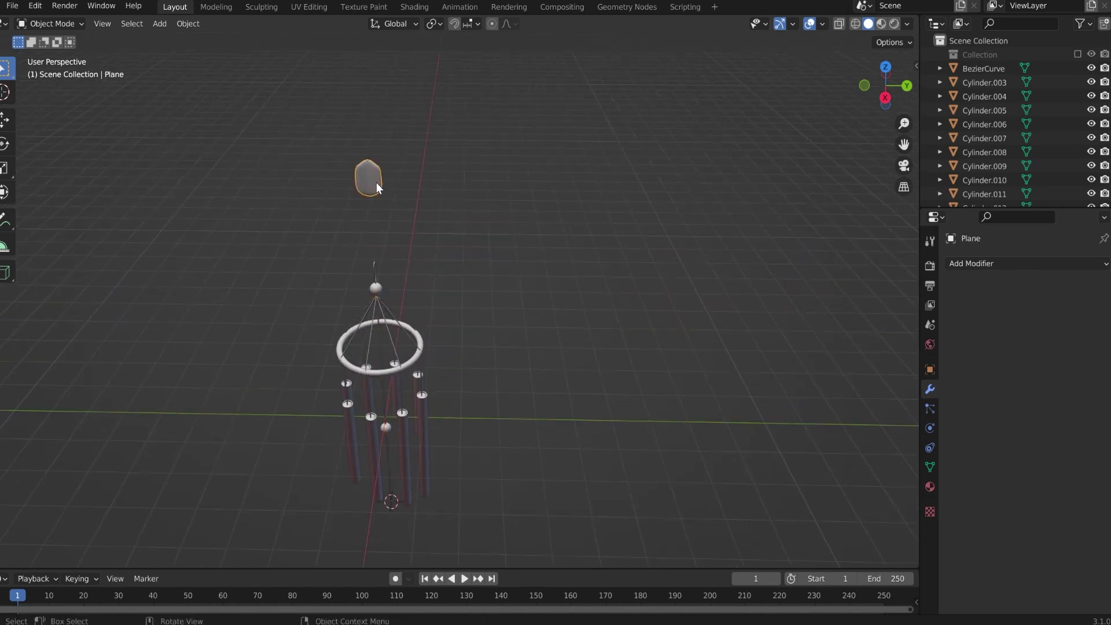
key(shift+s)
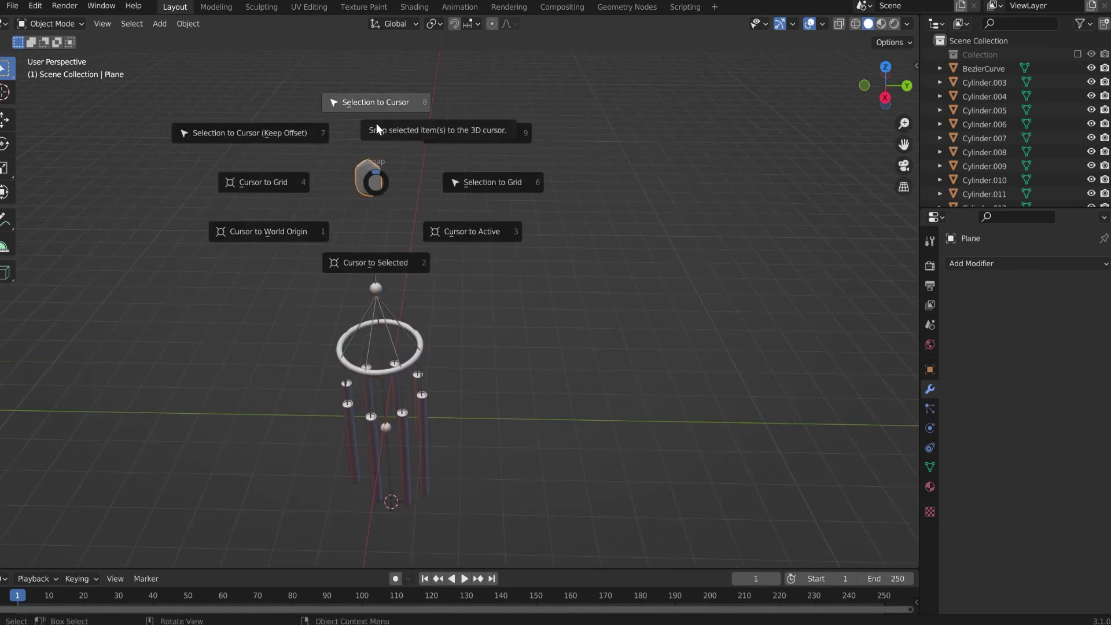
click(377, 123)
- Snap the 3D cursor to the hanger curve at the top of the wind chime
middle_drag(377, 123, 358, 323)
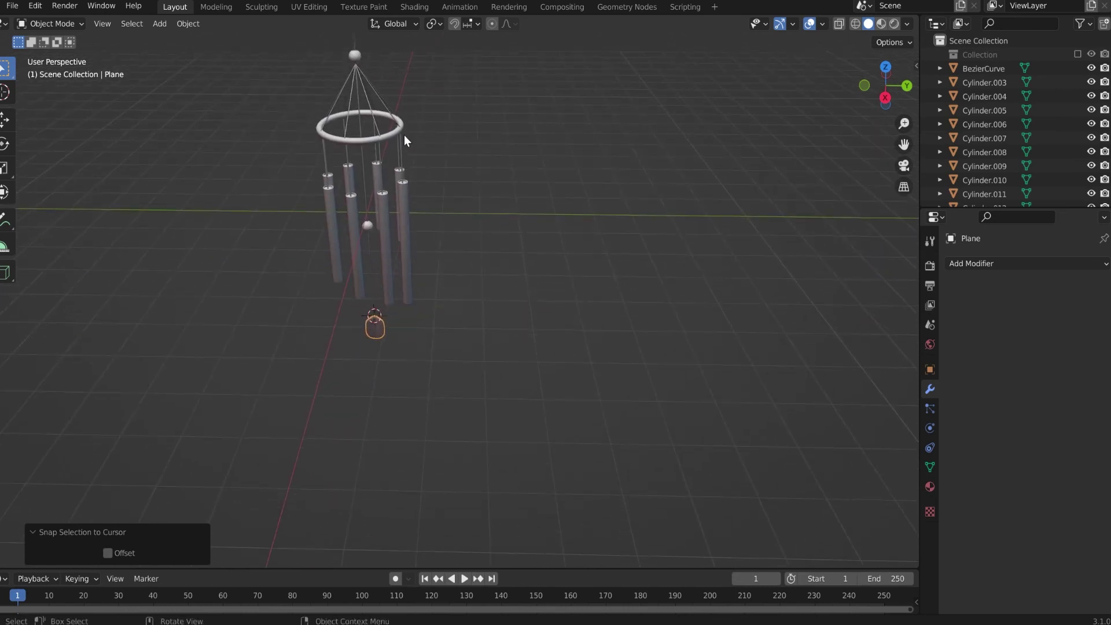
middle_drag(370, 78, 327, 159)
click(345, 158)
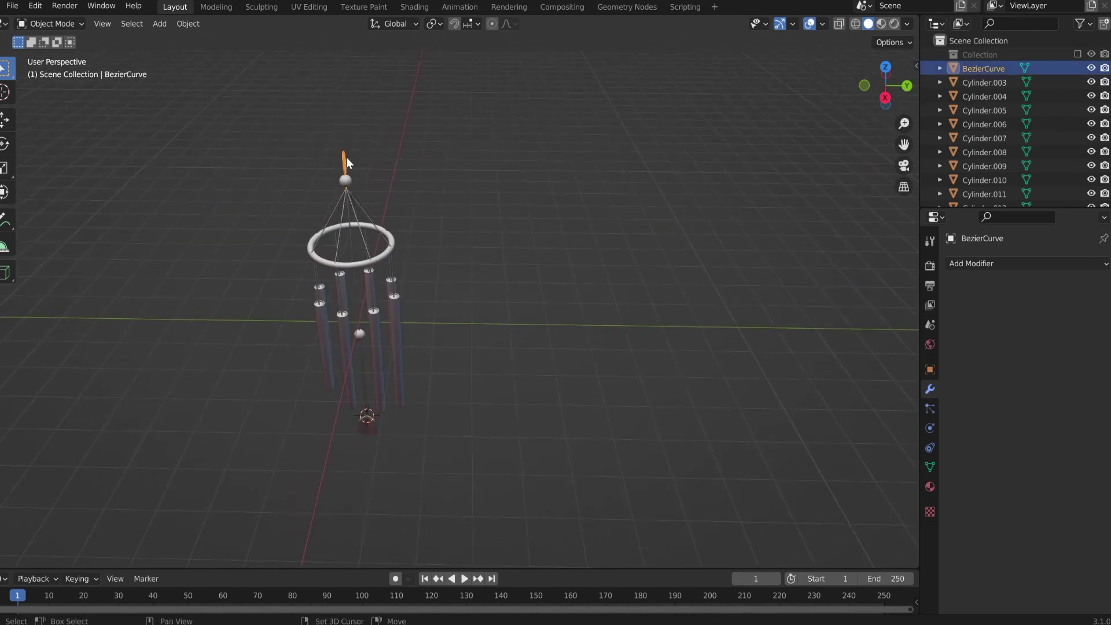
key(shift+s)
click(346, 209)
- Scale the hanging leaf-shaped plate down to about 0.59 of its size
shift+middle_drag(399, 456, 405, 351)
scroll(366, 351, up, 6)
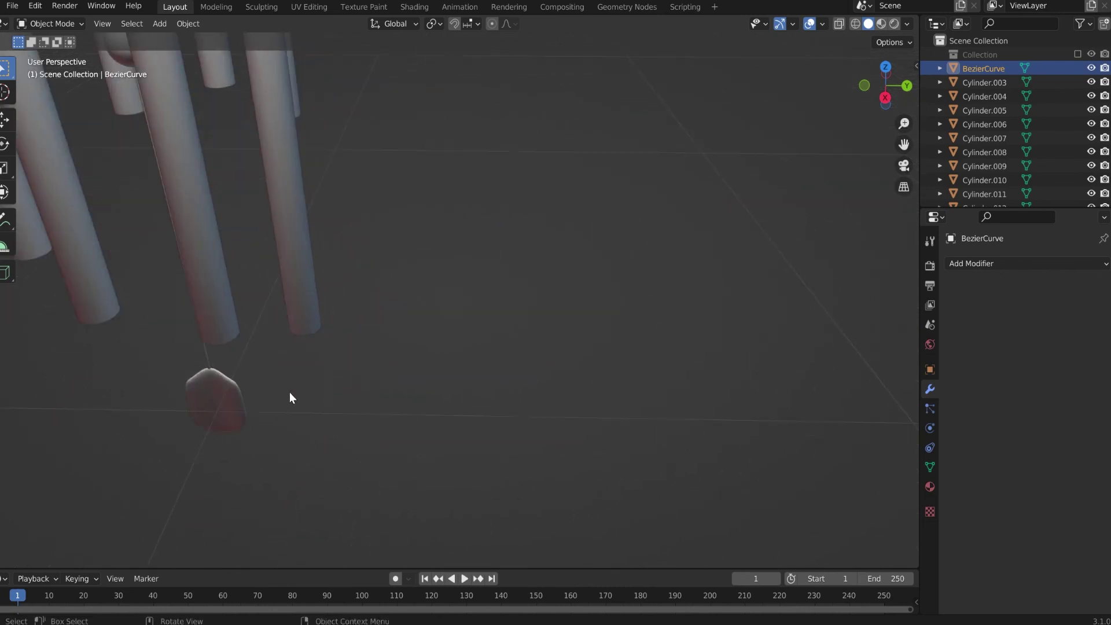
shift+middle_drag(177, 422, 391, 258)
click(376, 263)
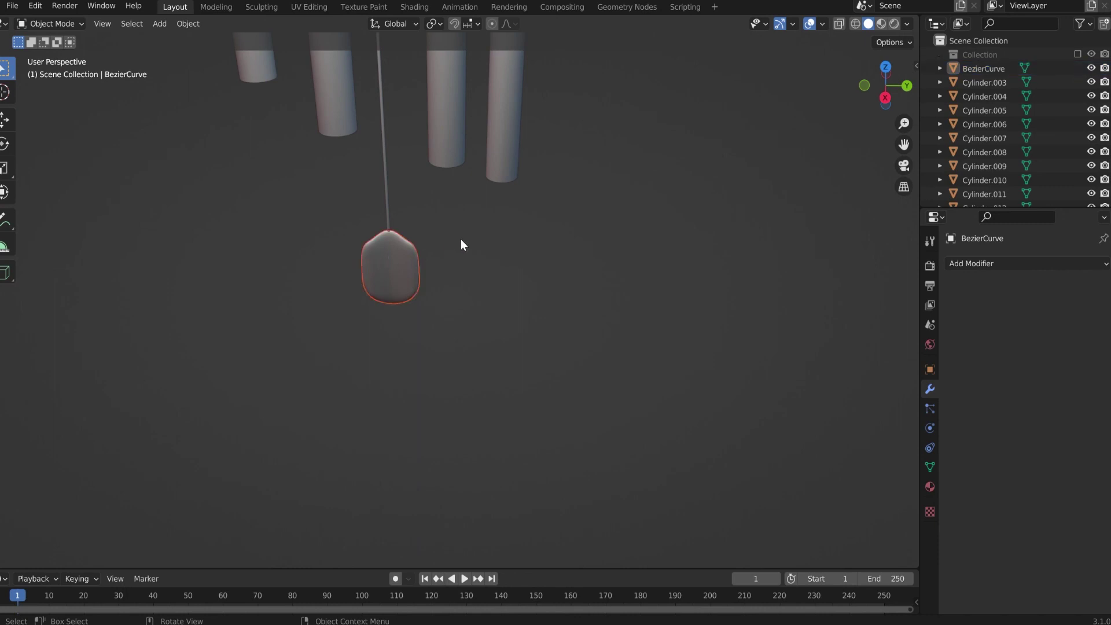
scroll(457, 248, up, 2)
key(s)
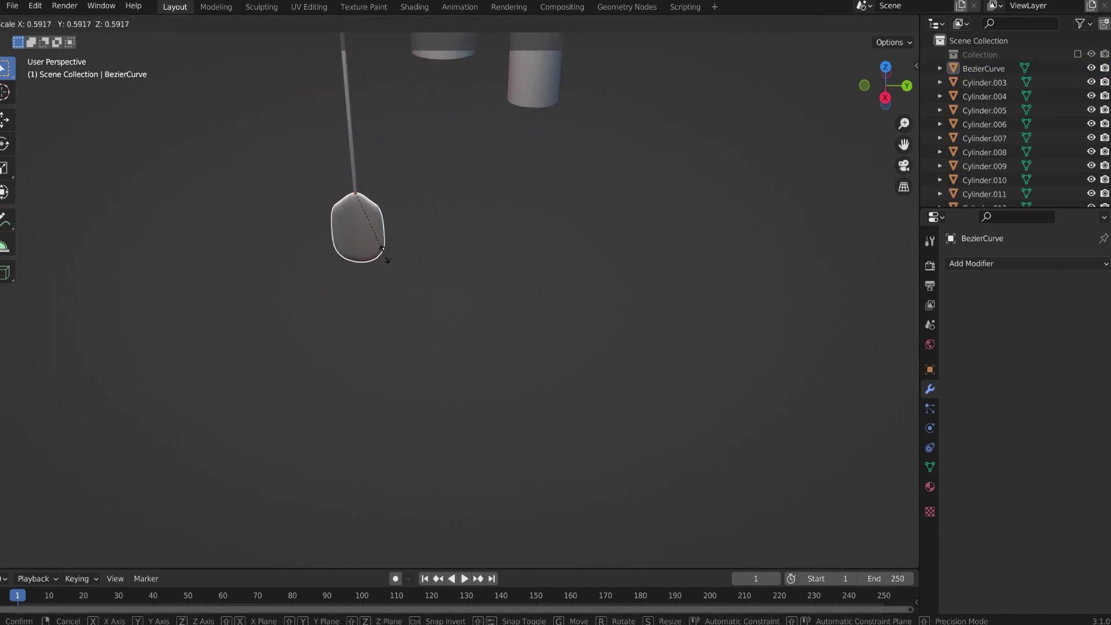
click(384, 254)
scroll(388, 255, down, 2)
scroll(405, 260, down, 6)
middle_drag(508, 464, 321, 466)
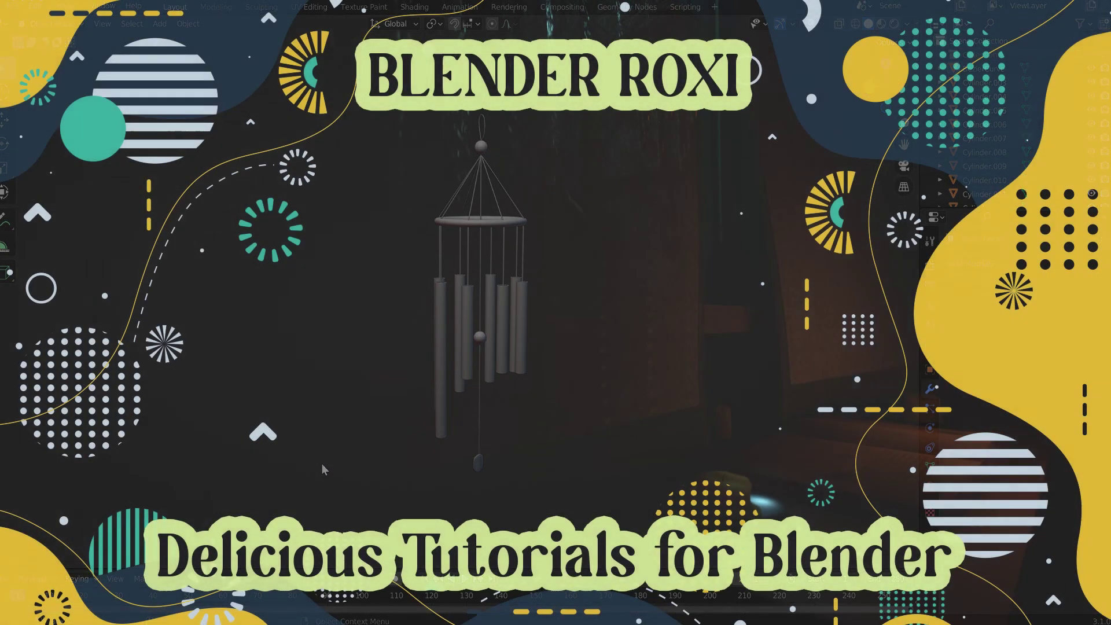